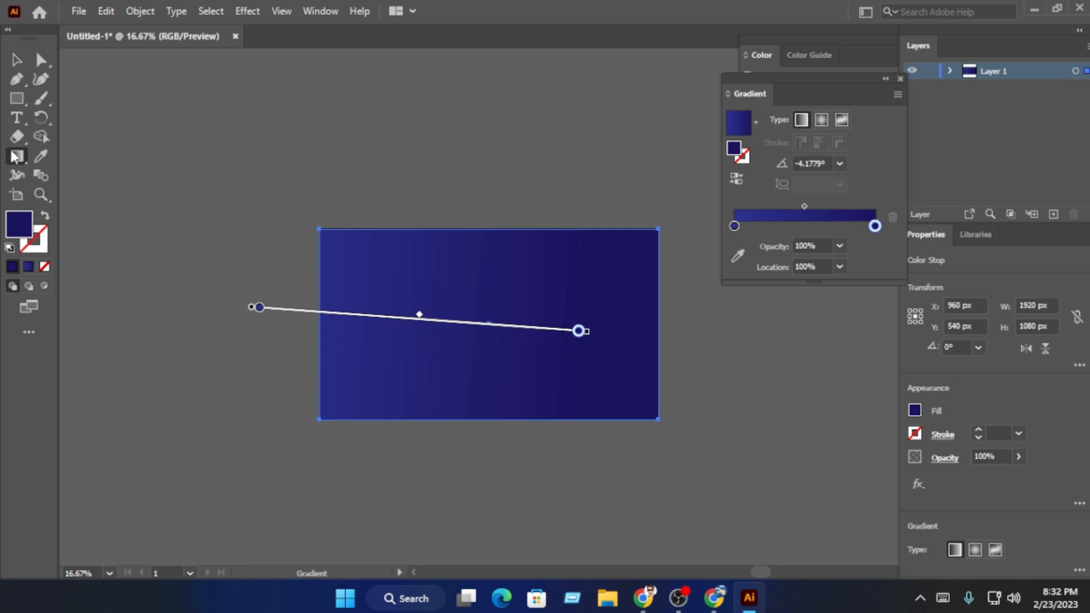
Draw a 333 by 178 px rectangle filled F2EBEB above the blue rectangle's upper-left corner and place a copy below its lower-right corner.
{"action": "left_click", "coordinate": [16, 59]}
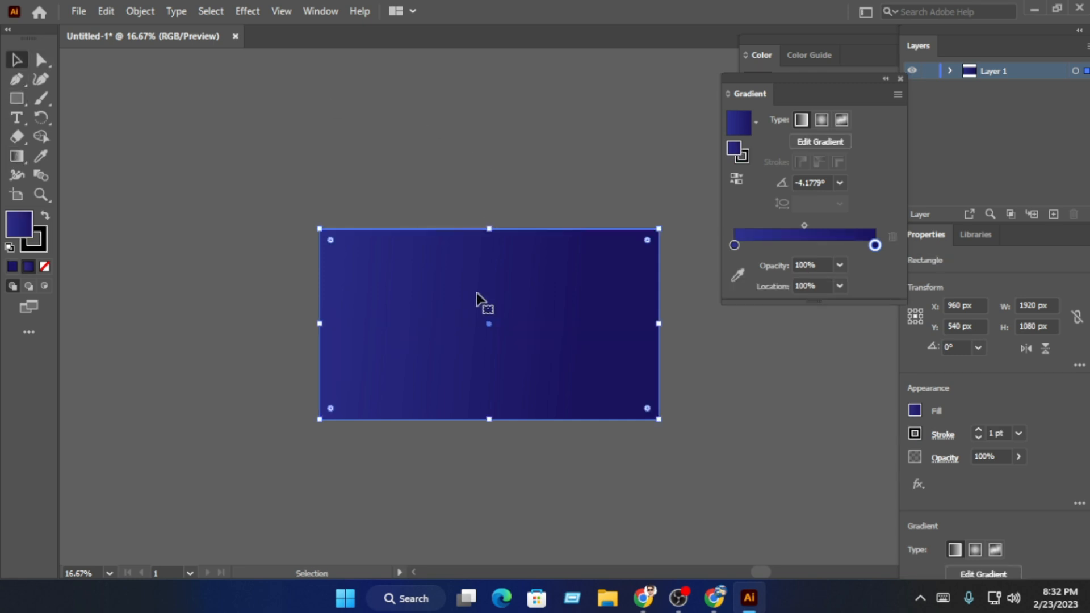
{"action": "left_click", "coordinate": [454, 158]}
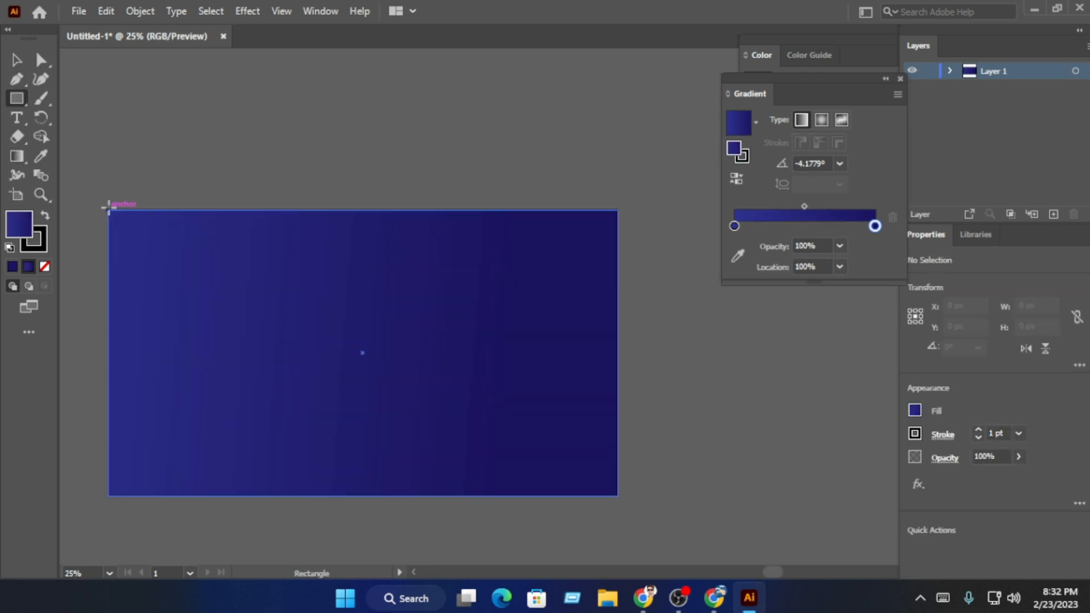
{"action": "left_click_drag", "start_coordinate": [108, 210], "coordinate": [196, 162]}
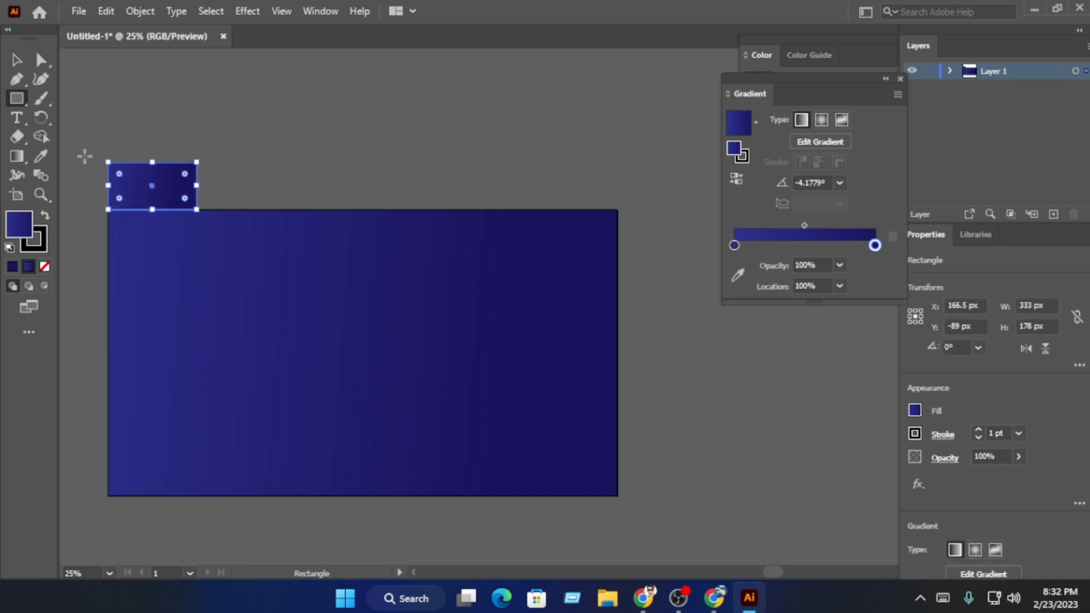
{"action": "double_click", "coordinate": [22, 222]}
{"action": "left_click", "coordinate": [452, 203]}
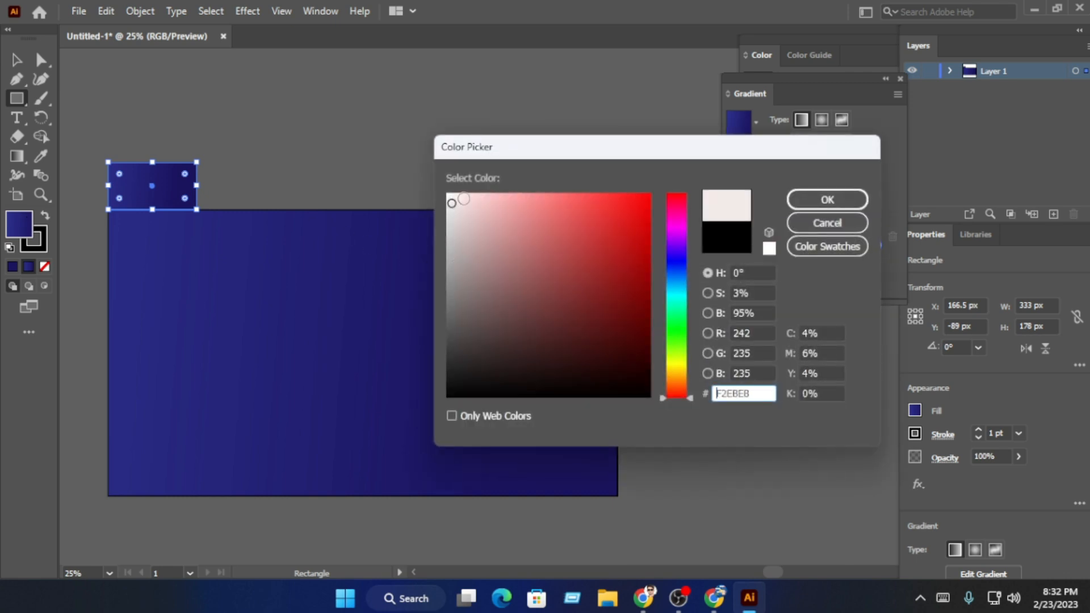
{"action": "left_click", "coordinate": [832, 200]}
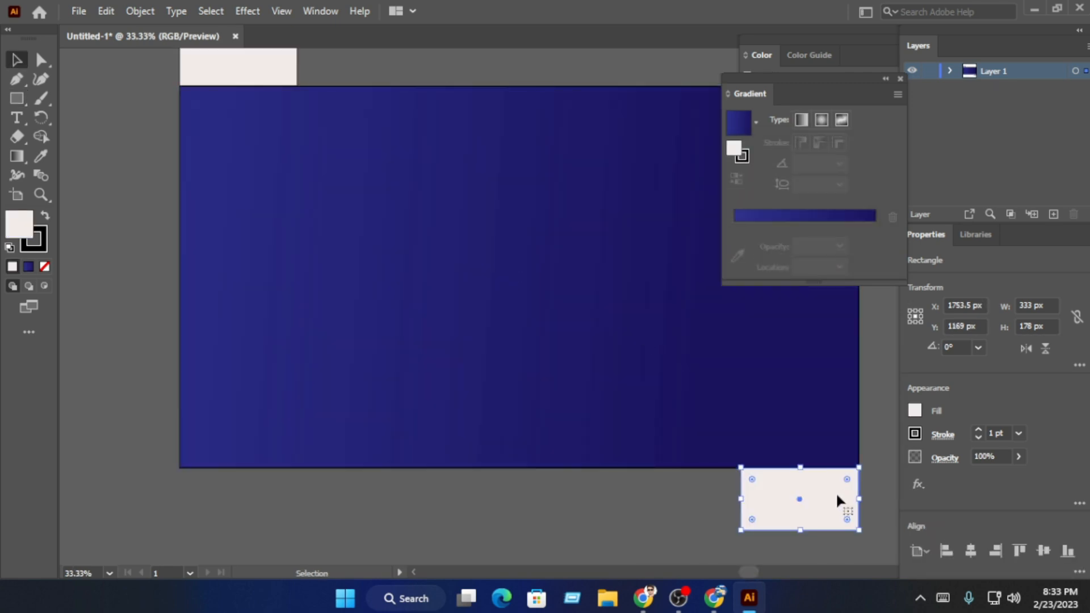
Examine how the two small light rectangles line up with opposite corners of the blue rectangle.
{"action": "left_click", "coordinate": [872, 475]}
{"action": "scroll", "coordinate": [881, 486], "scroll_direction": "up", "scroll_amount": 2}
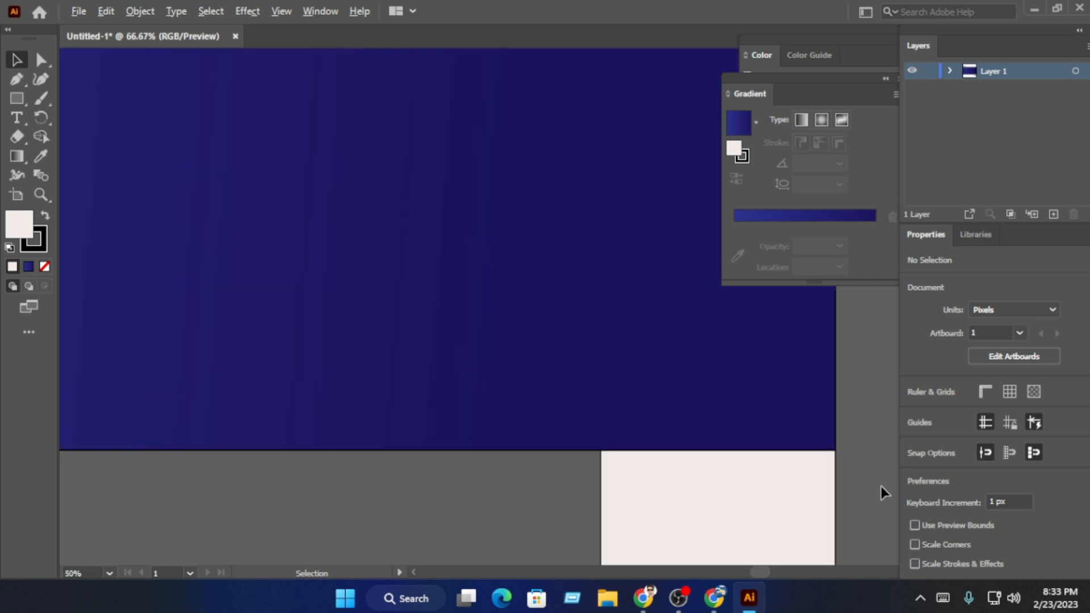
{"action": "scroll", "coordinate": [881, 486], "scroll_direction": "up", "scroll_amount": 2}
{"action": "scroll", "coordinate": [818, 491], "scroll_direction": "down", "scroll_amount": 4}
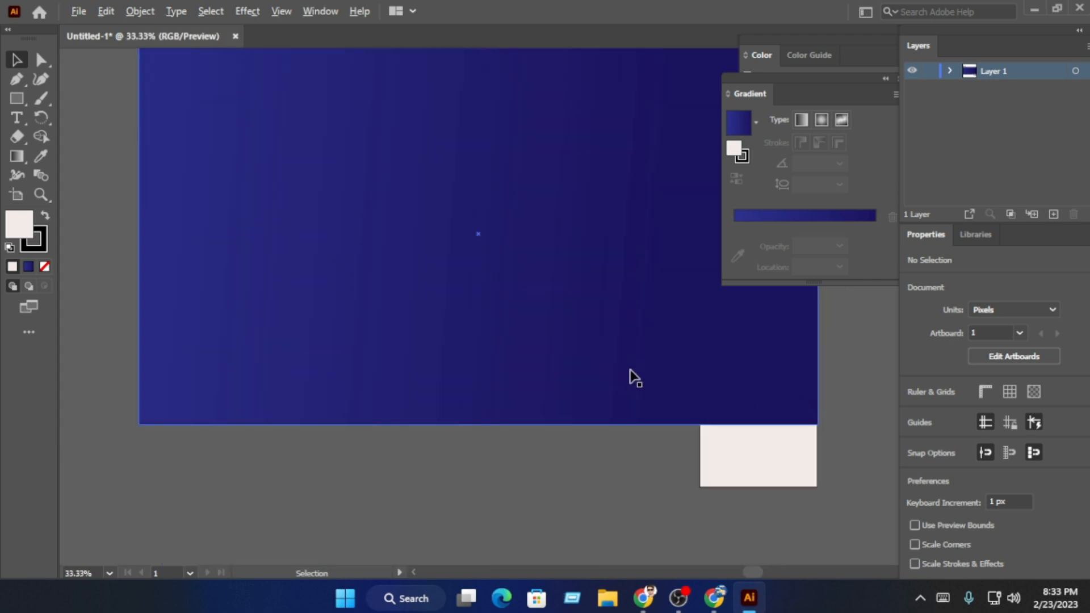
{"action": "left_click_drag", "start_coordinate": [621, 321], "coordinate": [464, 366]}
{"action": "scroll", "coordinate": [493, 344], "scroll_direction": "down", "scroll_amount": 1}
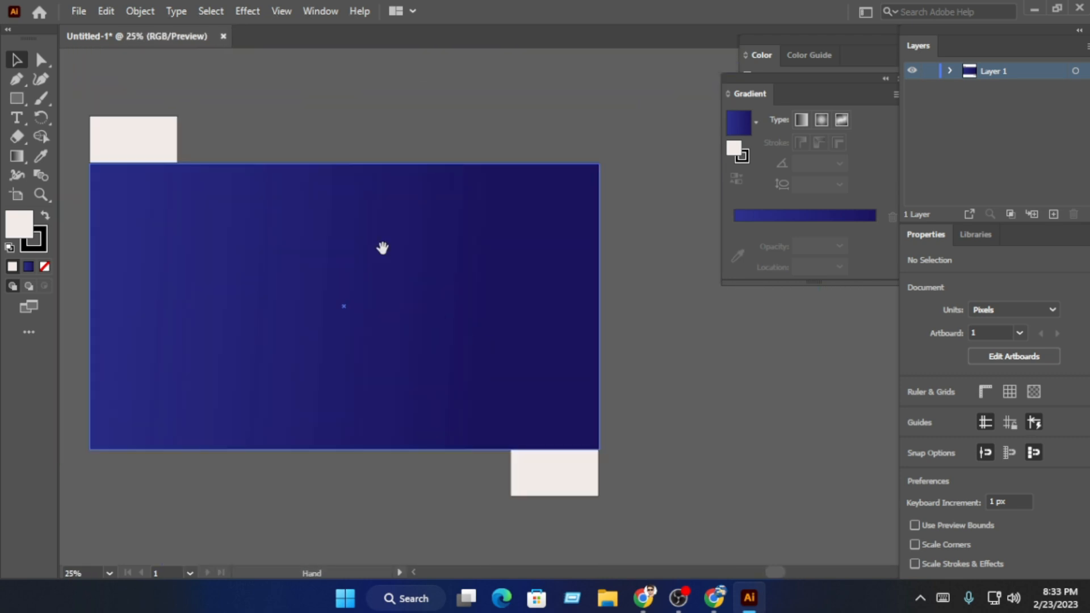
{"action": "left_click_drag", "start_coordinate": [383, 248], "coordinate": [388, 248]}
Slant the blue rectangle into a parallelogram by moving its upper-left and lower-right corners inward to the inner edges of the small rectangles.
{"action": "left_click", "coordinate": [41, 59]}
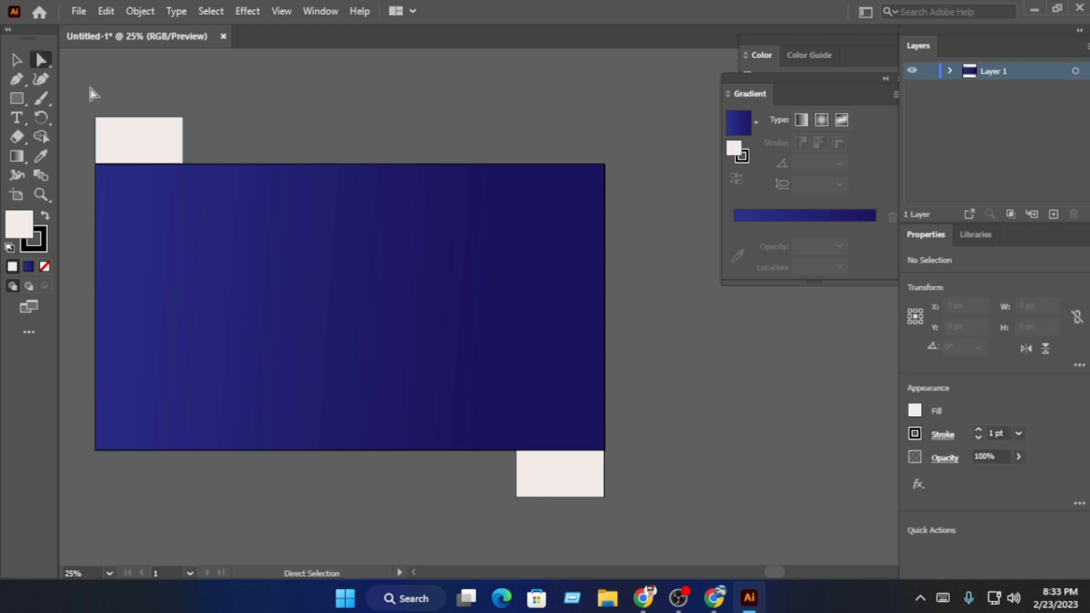
{"action": "left_click", "coordinate": [197, 185]}
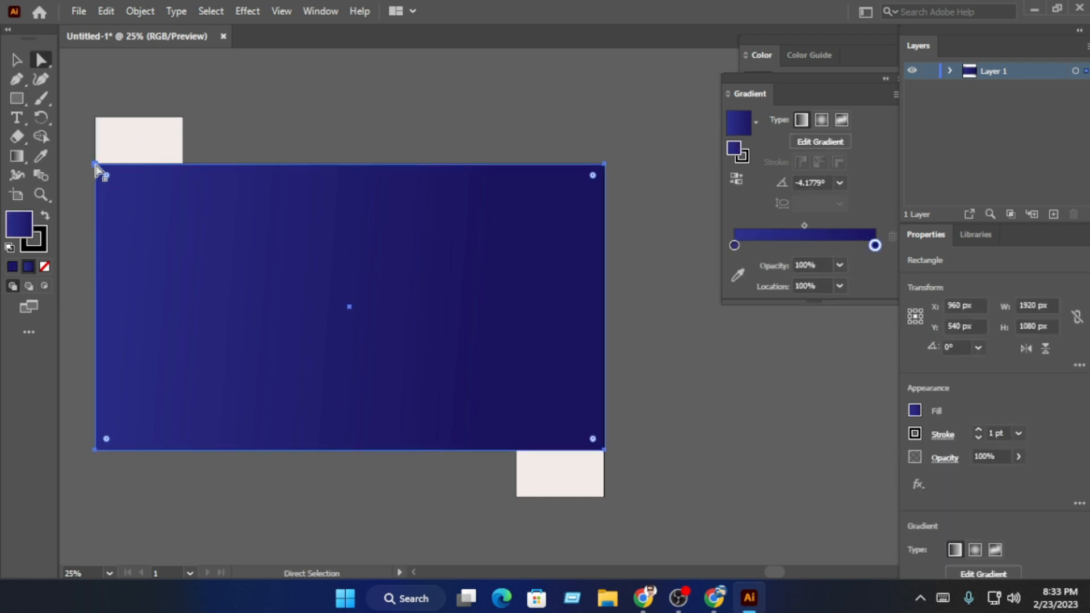
{"action": "left_click_drag", "start_coordinate": [95, 165], "coordinate": [163, 168]}
{"action": "key", "text": "ctrl+z"}
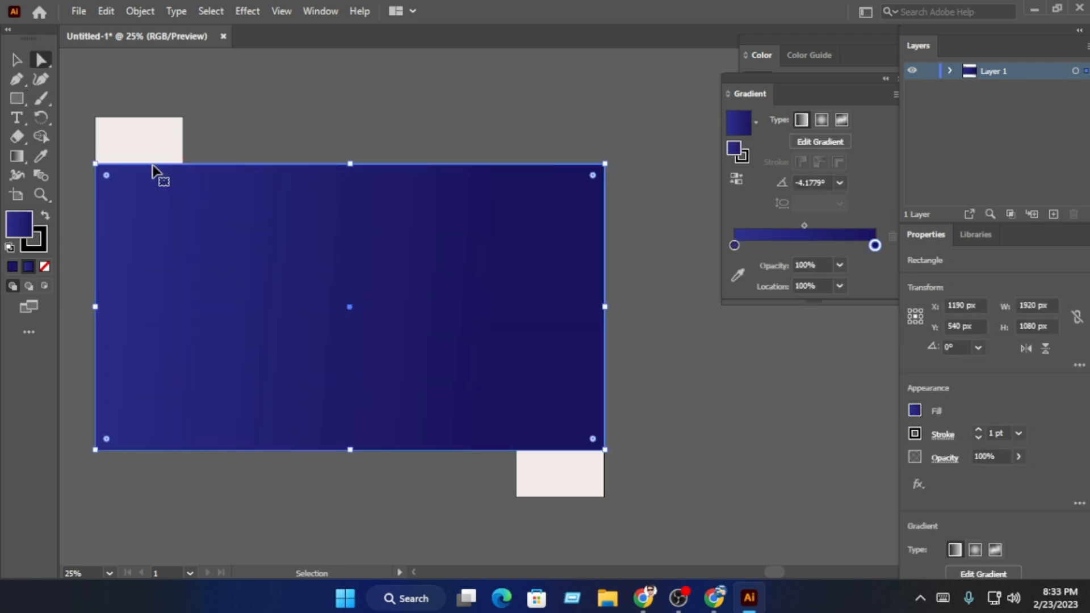
{"action": "left_click_drag", "start_coordinate": [96, 165], "coordinate": [183, 163]}
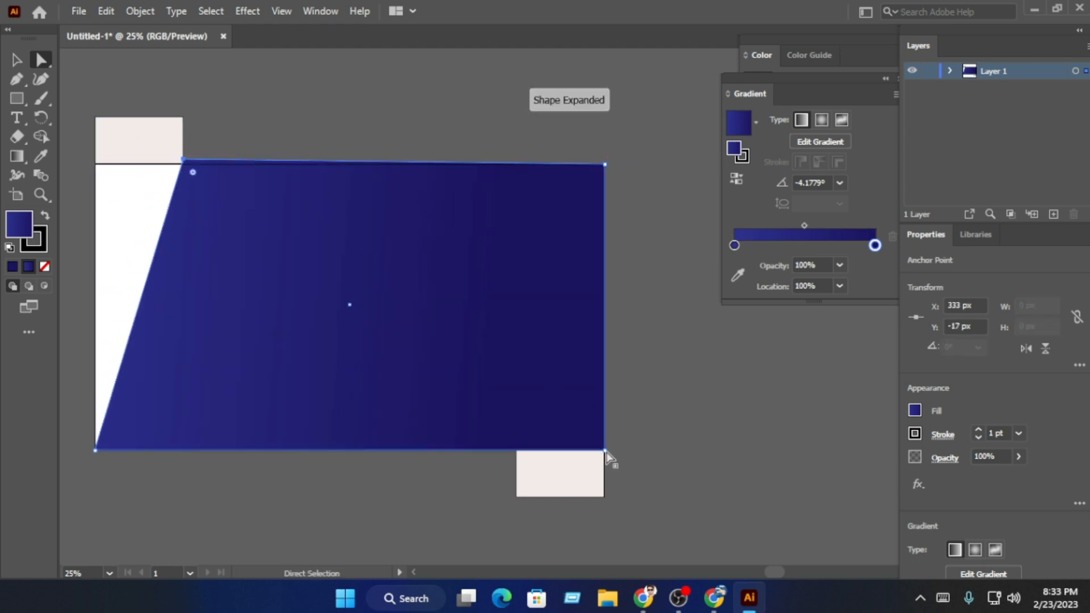
{"action": "left_click_drag", "start_coordinate": [605, 451], "coordinate": [517, 451]}
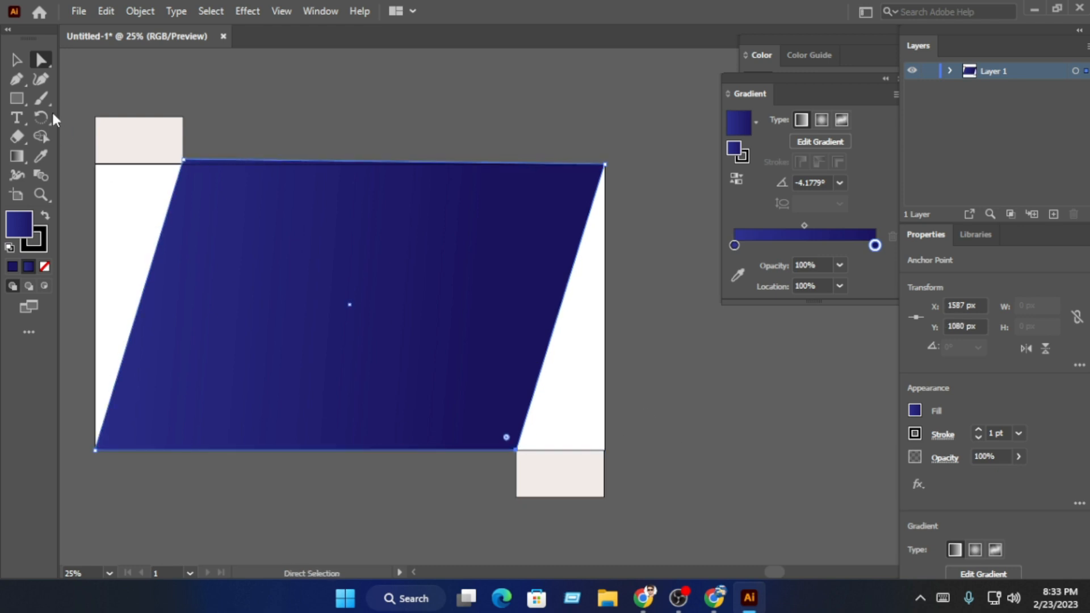
Delete both small light rectangles at the corners of the artboard.
{"action": "left_click", "coordinate": [17, 59]}
{"action": "left_click", "coordinate": [192, 83]}
{"action": "left_click", "coordinate": [144, 142]}
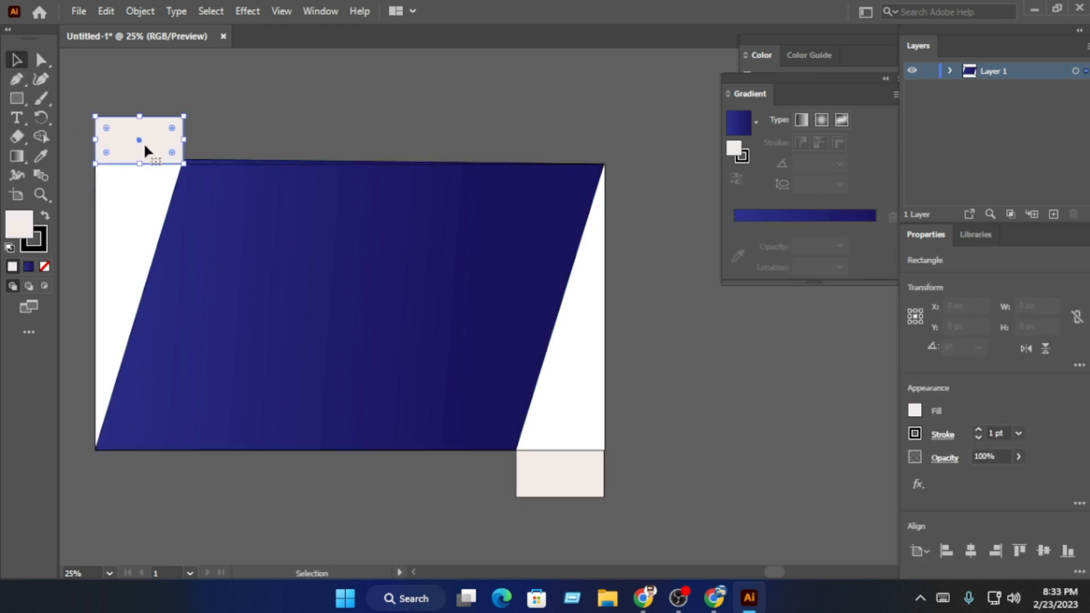
{"action": "left_click_drag", "start_coordinate": [145, 142], "coordinate": [566, 475]}
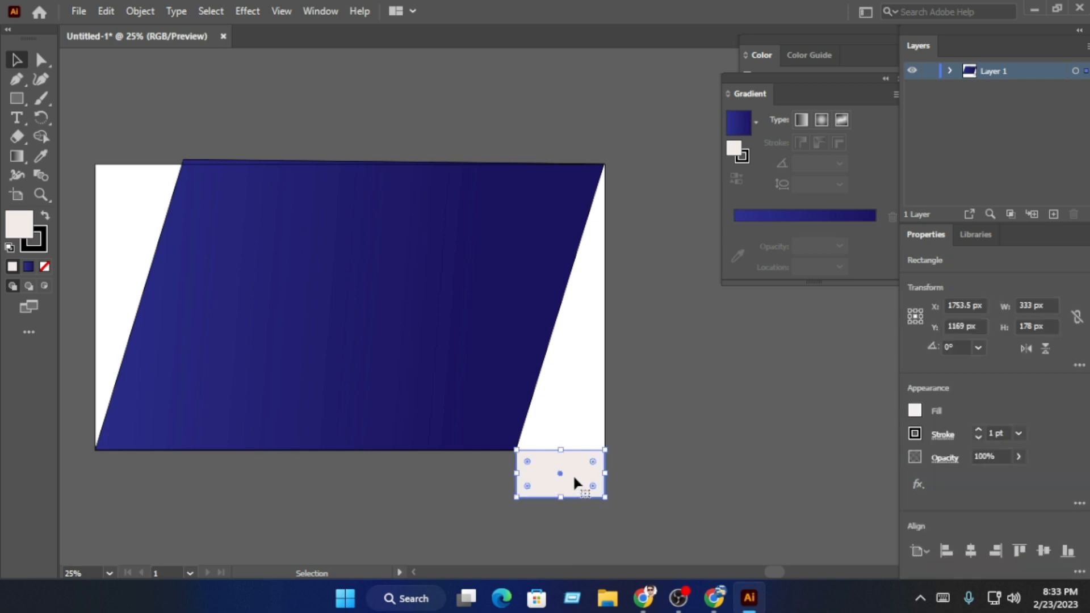
{"action": "key", "text": "Delete"}
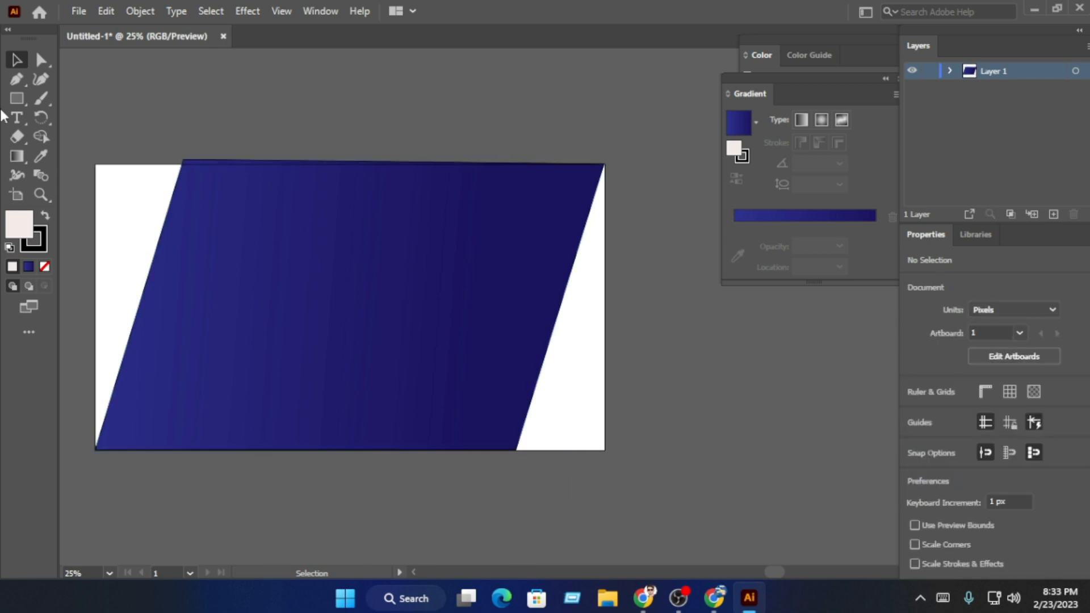
Move the parallelogram's upper-left anchor down onto the artboard's top edge, at about X 336 px, Y 0 px.
{"action": "left_click", "coordinate": [41, 59]}
{"action": "scroll", "coordinate": [219, 152], "scroll_direction": "up", "scroll_amount": 3}
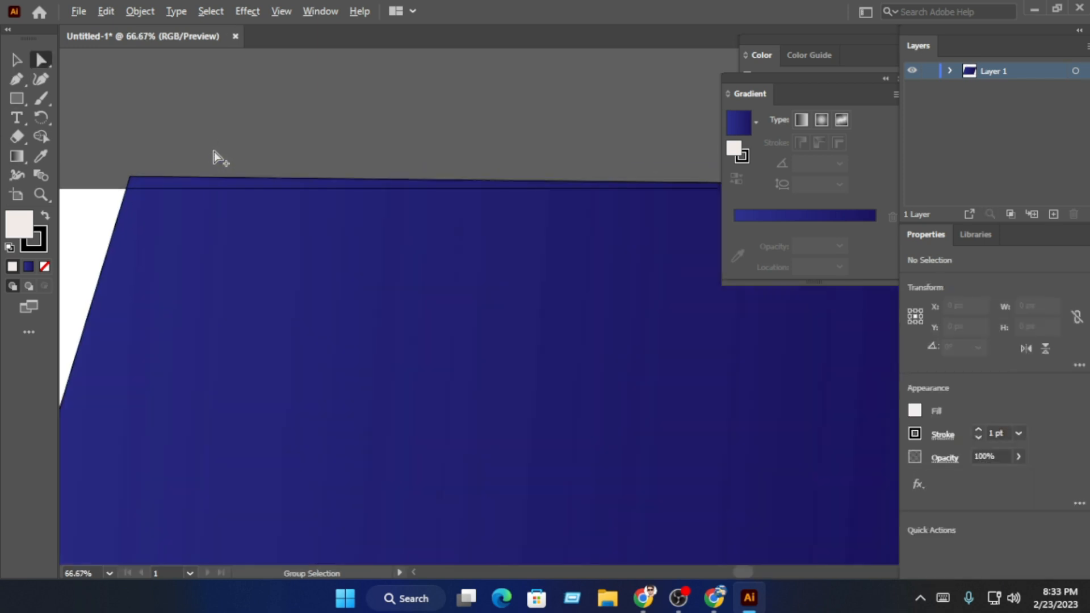
{"action": "left_click", "coordinate": [146, 181]}
{"action": "left_click_drag", "start_coordinate": [131, 178], "coordinate": [132, 189]}
{"action": "scroll", "coordinate": [218, 149], "scroll_direction": "down", "scroll_amount": 3}
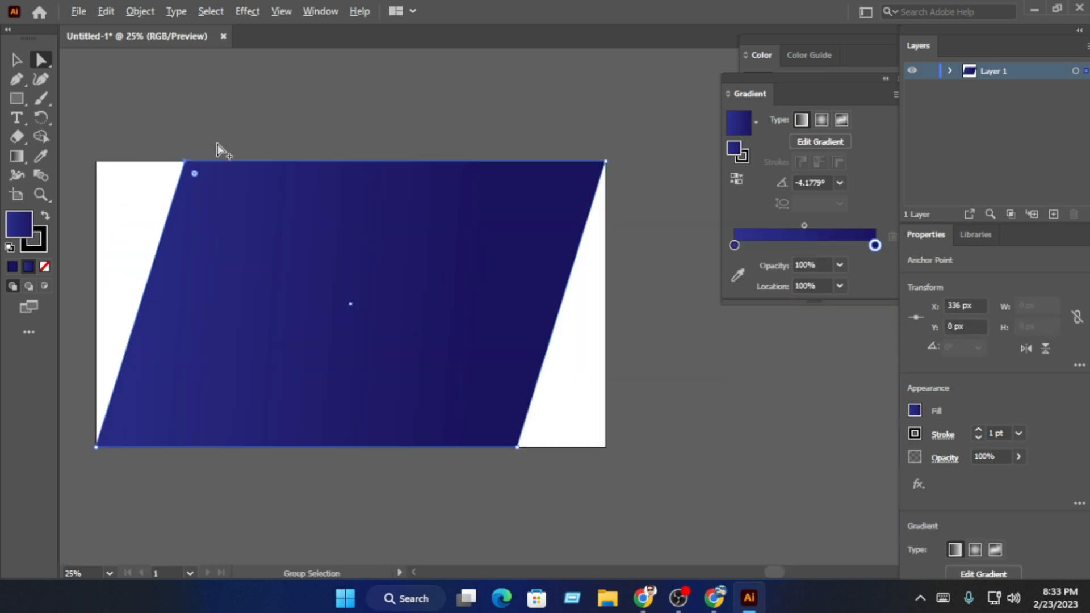
Round all four corners of the blue parallelogram, bringing its width to about 1844 px.
{"action": "left_click", "coordinate": [537, 108]}
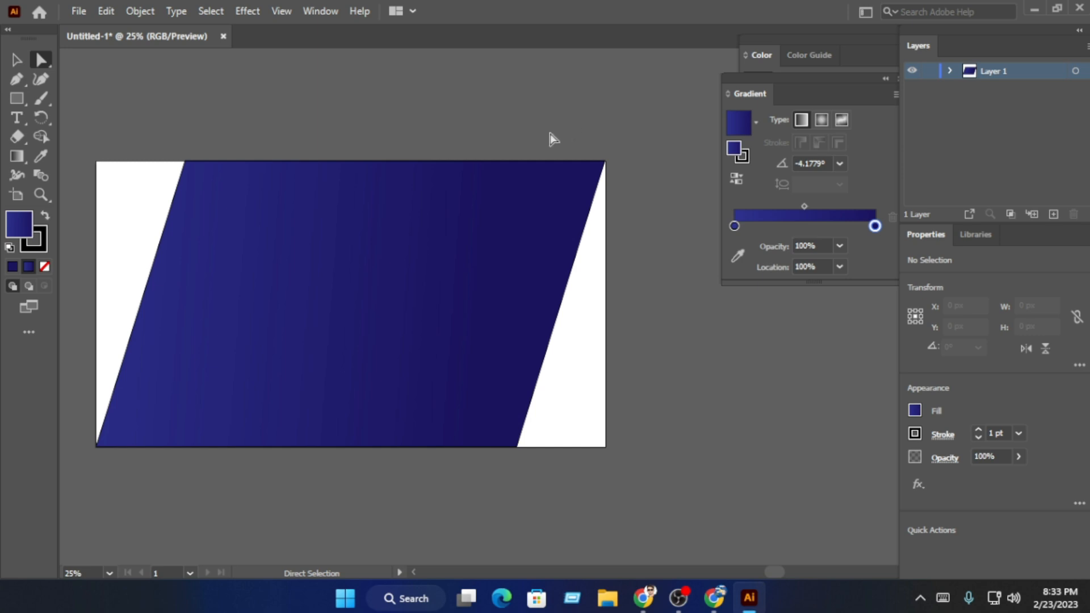
{"action": "left_click", "coordinate": [458, 196]}
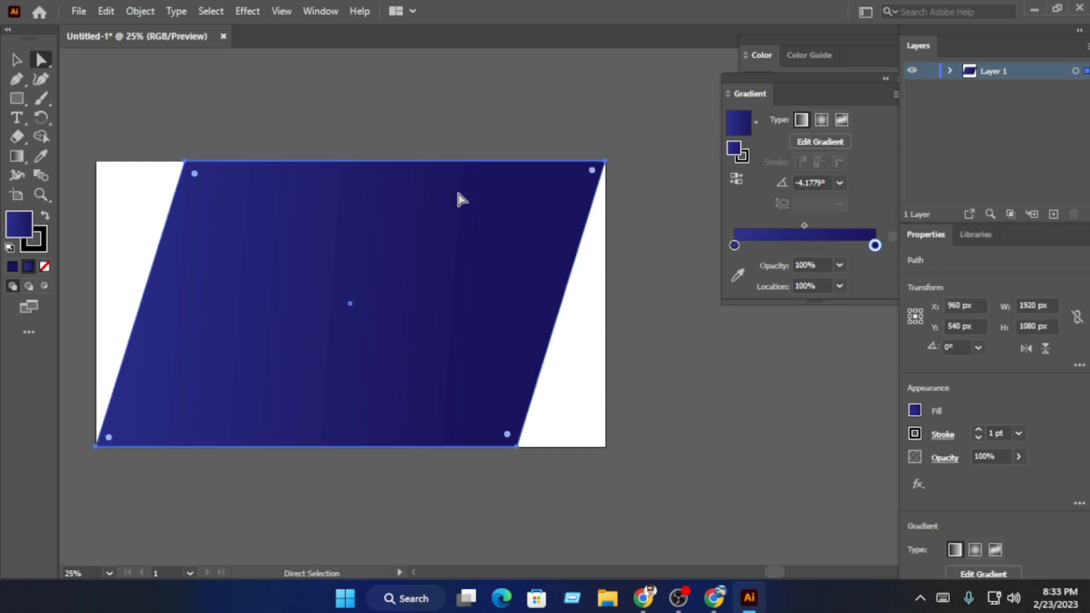
{"action": "left_click_drag", "start_coordinate": [592, 170], "coordinate": [567, 190]}
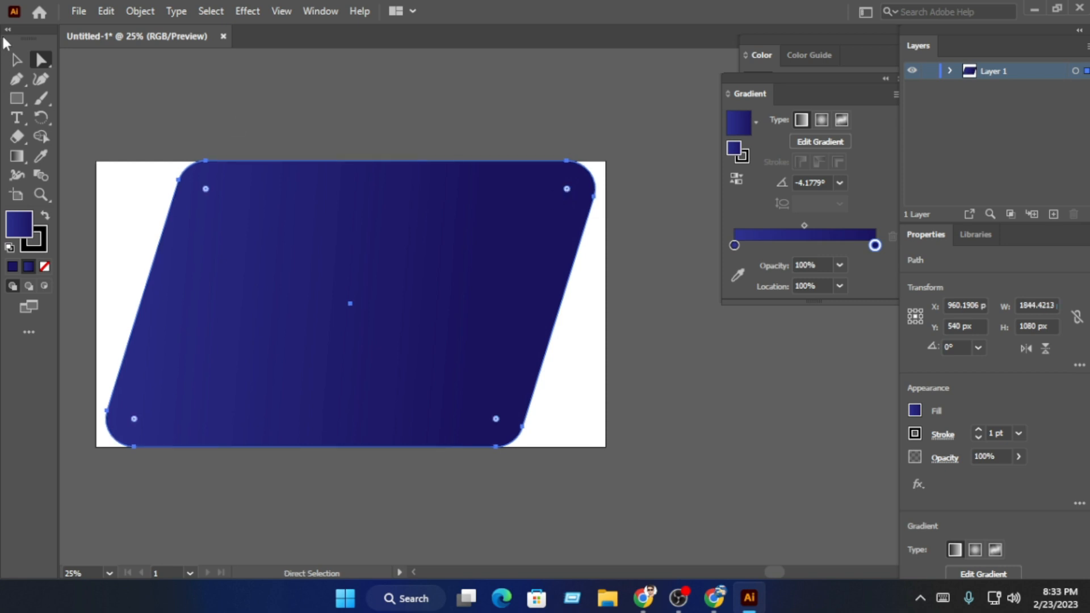
Resize the rounded parallelogram symmetrically about its centre to about 2216 px wide and 758 px high.
{"action": "key", "text": "v"}
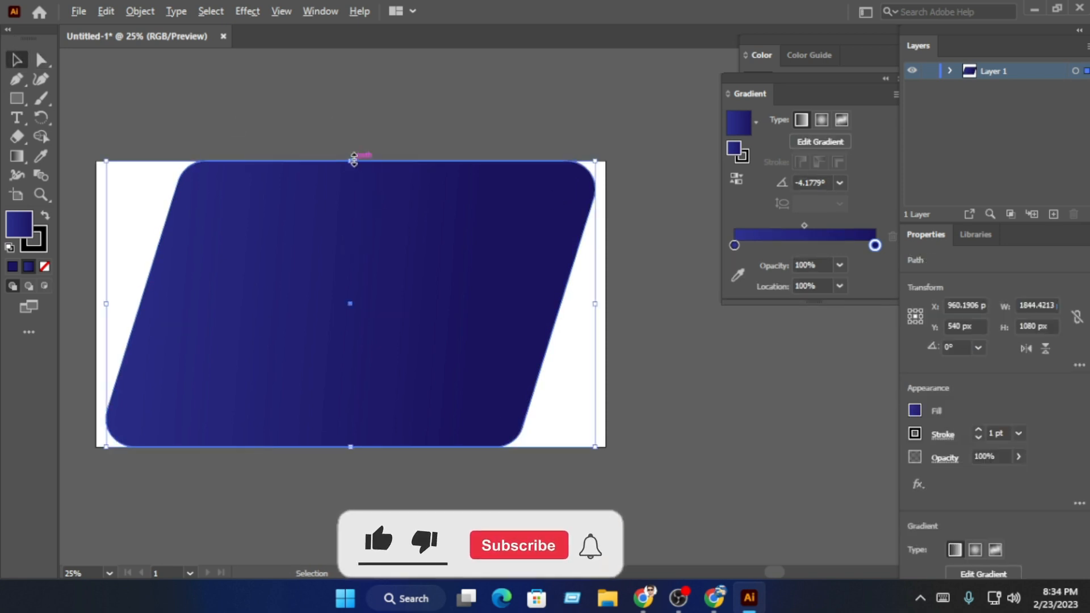
{"action": "left_click_drag", "start_coordinate": [350, 162], "coordinate": [346, 215]}
{"action": "scroll", "coordinate": [465, 236], "scroll_direction": "down", "scroll_amount": 3}
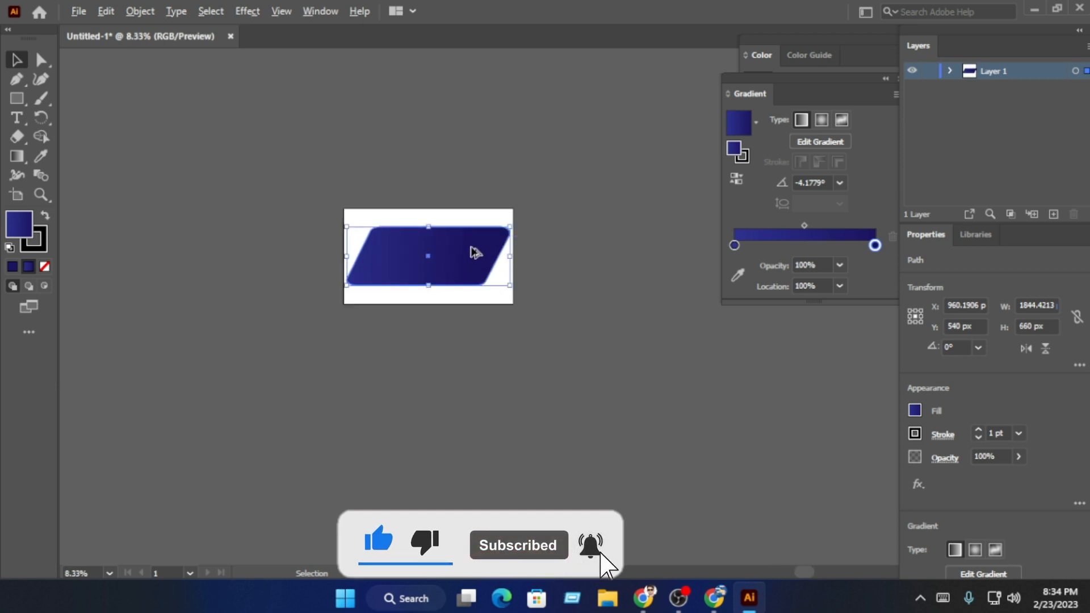
{"action": "scroll", "coordinate": [476, 246], "scroll_direction": "up", "scroll_amount": 2}
{"action": "left_click_drag", "start_coordinate": [386, 212], "coordinate": [386, 198]}
{"action": "key", "text": "Return"}
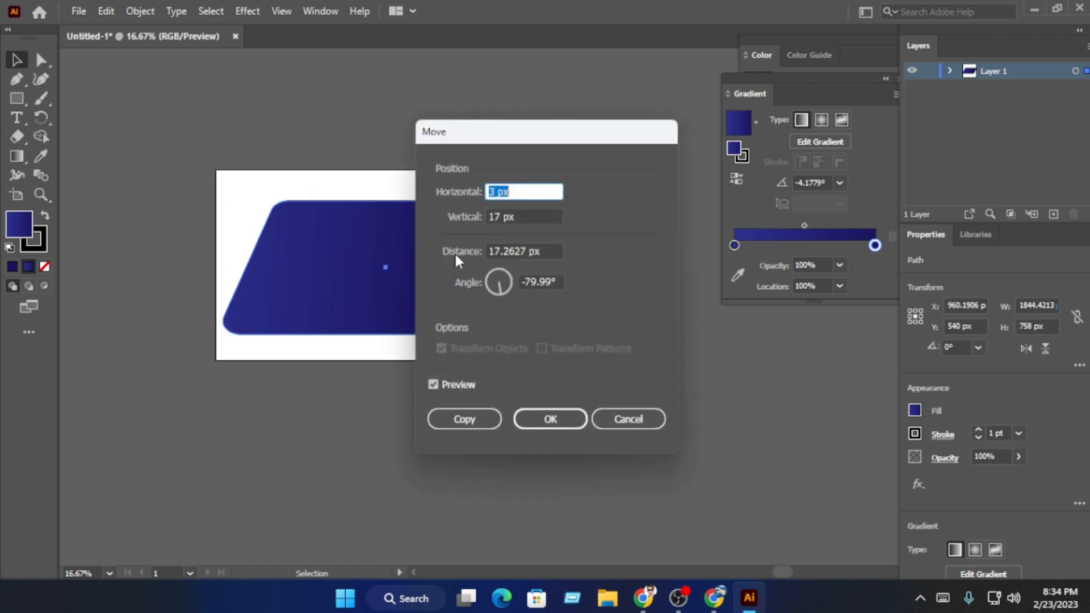
{"action": "left_click", "coordinate": [617, 408]}
{"action": "left_click_drag", "start_coordinate": [547, 264], "coordinate": [581, 267]}
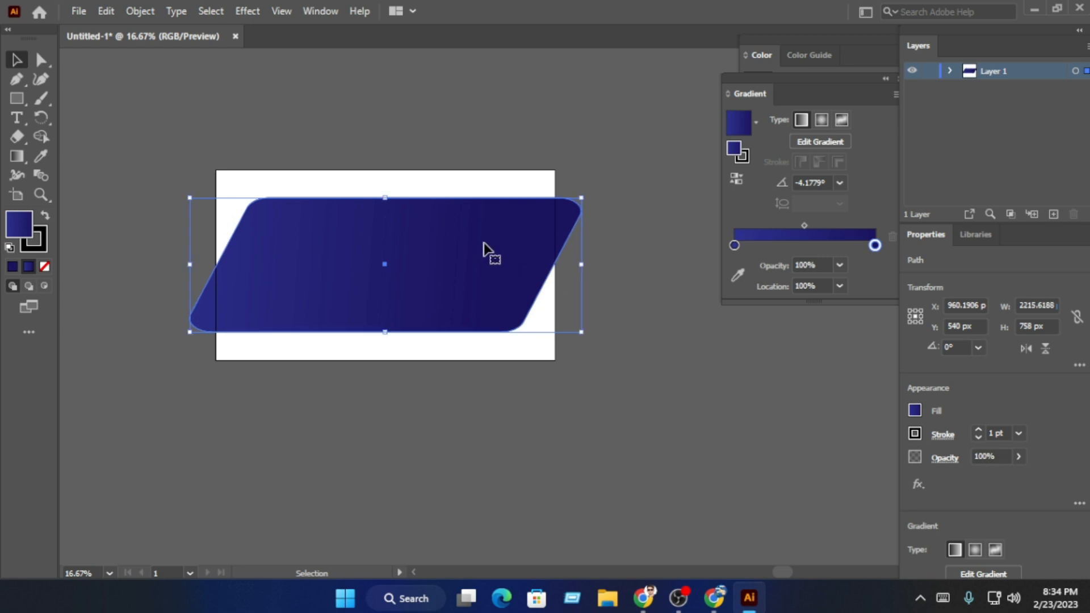
{"action": "key", "text": "Return"}
{"action": "left_click", "coordinate": [623, 417]}
Shift the parallelogram left past the artboard's left edge and place a copy on the right at about X 1615 px, Y 467 px.
{"action": "left_click_drag", "start_coordinate": [486, 273], "coordinate": [555, 238]}
{"action": "left_click", "coordinate": [619, 77]}
{"action": "left_click", "coordinate": [384, 243]}
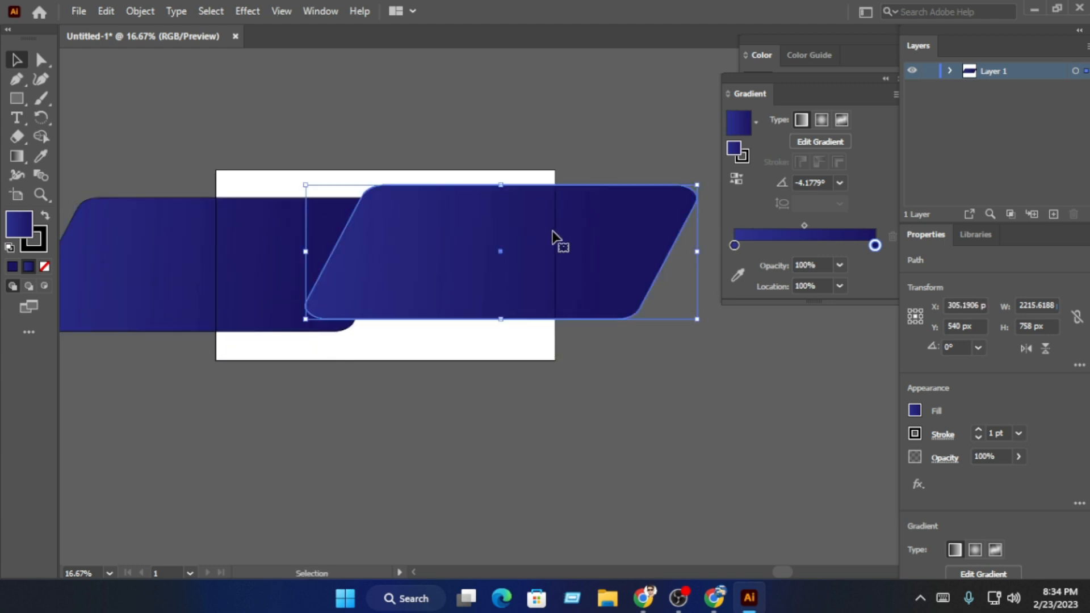
Send the right-hand parallelogram backward so that it sits behind the left-hand one.
{"action": "right_click", "coordinate": [542, 238]}
{"action": "mouse_move", "coordinate": [665, 500]}
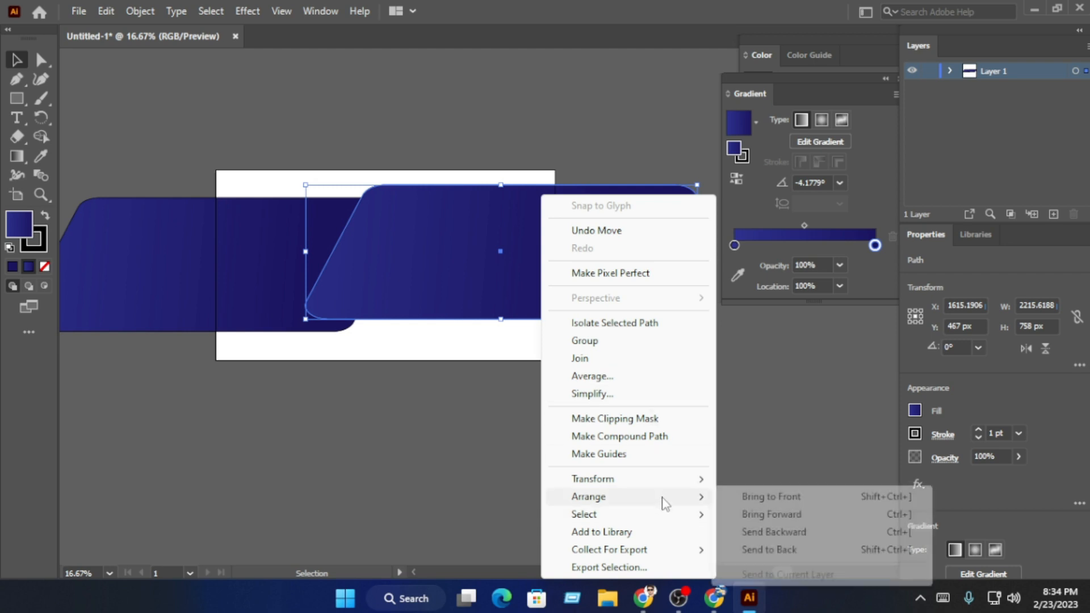
{"action": "left_click", "coordinate": [774, 532]}
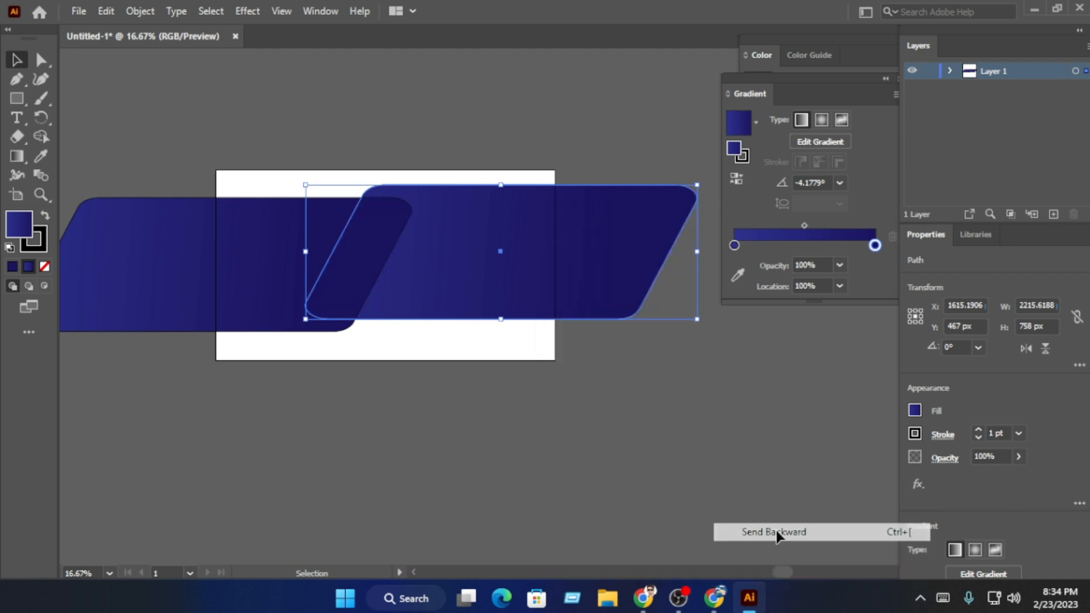
{"action": "left_click", "coordinate": [778, 440]}
Move the rear parallelogram right to about X 1720 px and nudge the front one slightly right at the same height.
{"action": "left_click_drag", "start_coordinate": [538, 267], "coordinate": [564, 280]}
{"action": "left_click", "coordinate": [624, 426]}
{"action": "left_click", "coordinate": [338, 290]}
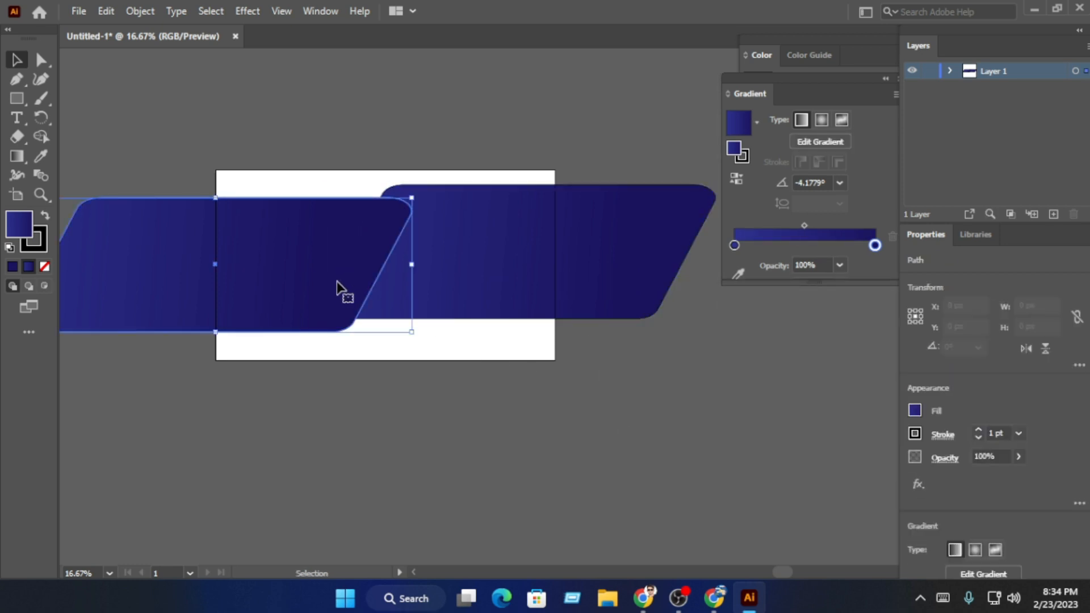
{"action": "left_click_drag", "start_coordinate": [338, 289], "coordinate": [346, 283]}
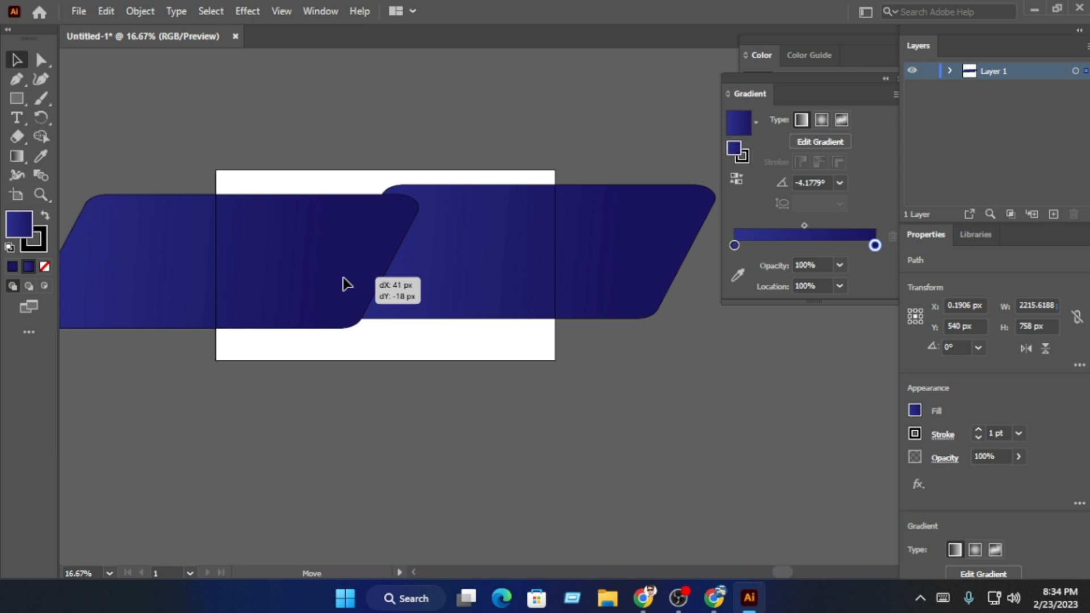
{"action": "left_click_drag", "start_coordinate": [346, 284], "coordinate": [347, 287]}
{"action": "left_click", "coordinate": [515, 94]}
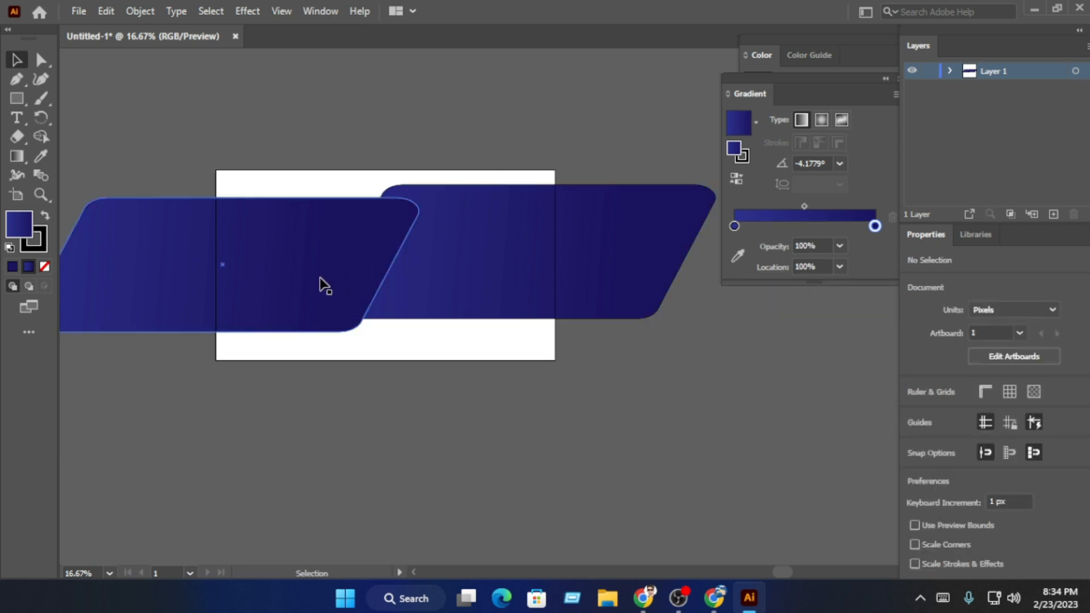
{"action": "scroll", "coordinate": [319, 277], "scroll_direction": "down", "scroll_amount": 1}
{"action": "scroll", "coordinate": [316, 245], "scroll_direction": "up", "scroll_amount": 2}
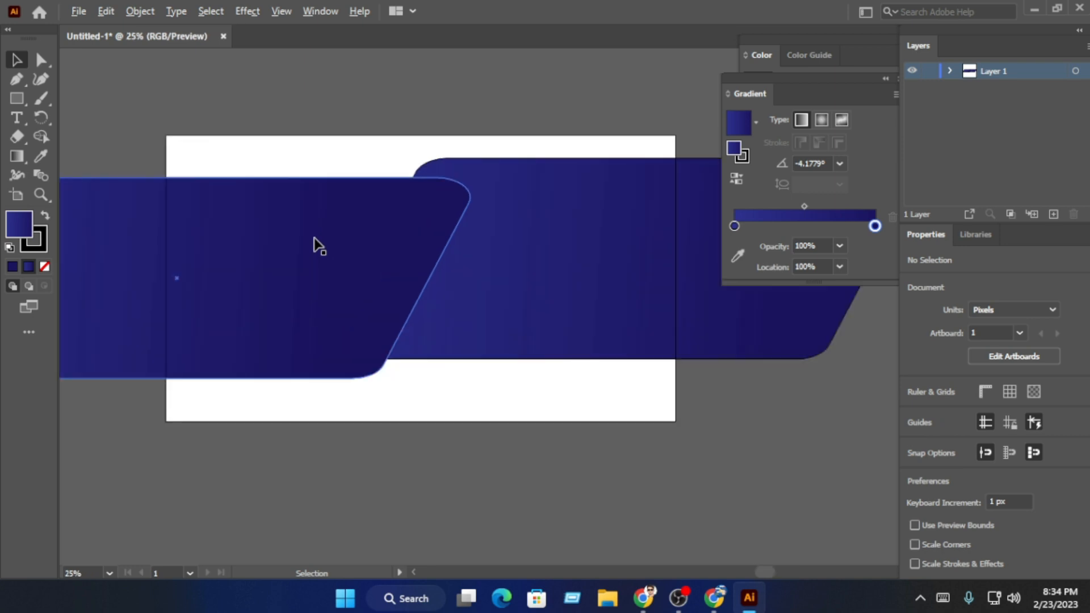
{"action": "scroll", "coordinate": [369, 78], "scroll_direction": "down", "scroll_amount": 1}
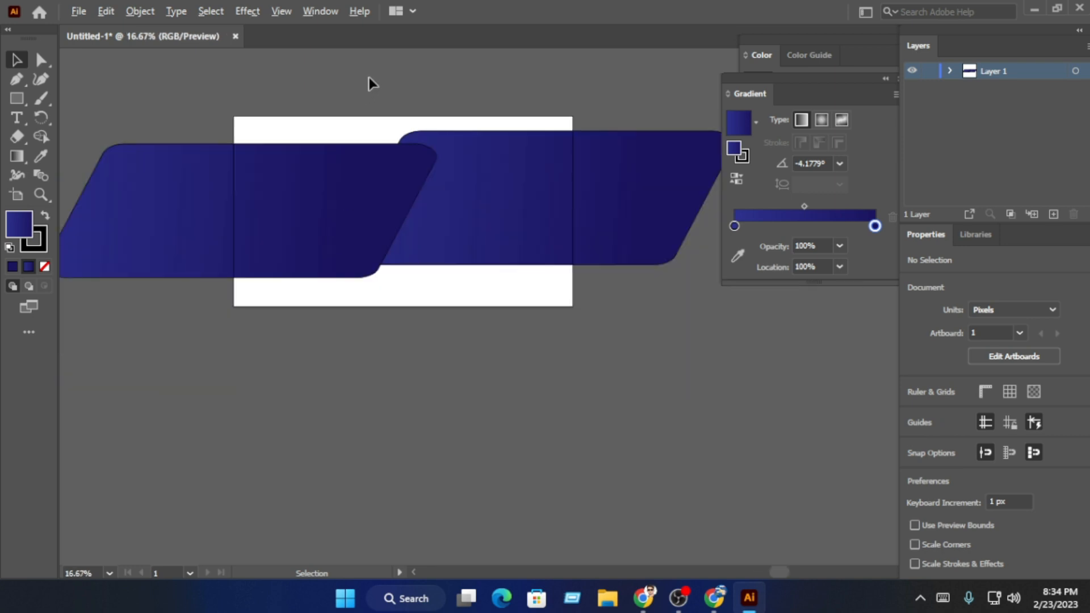
{"action": "left_click", "coordinate": [368, 203]}
{"action": "left_click", "coordinate": [546, 199]}
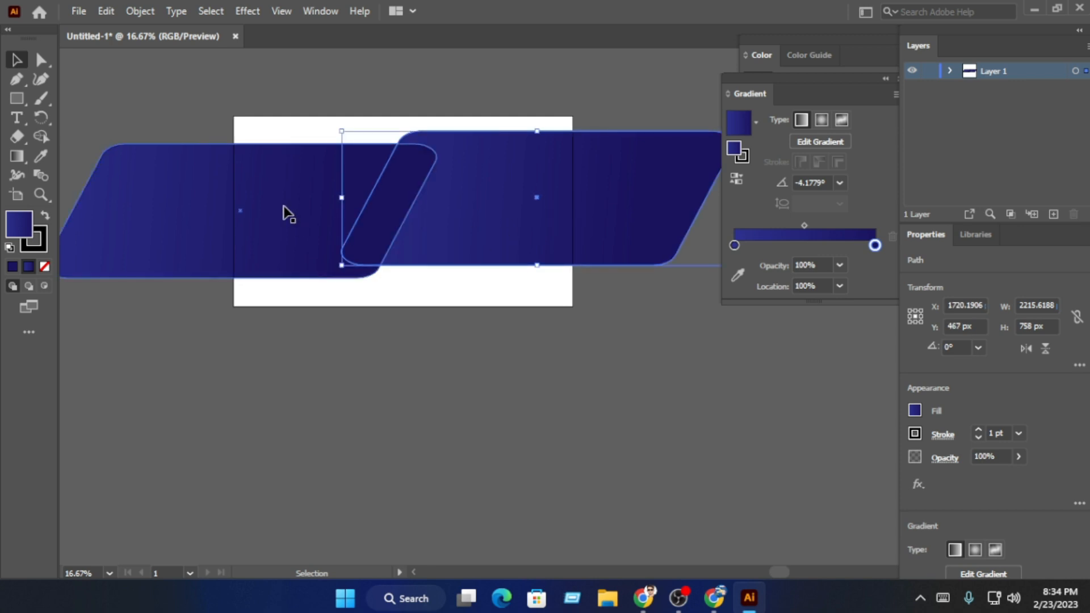
{"action": "left_click", "coordinate": [142, 89]}
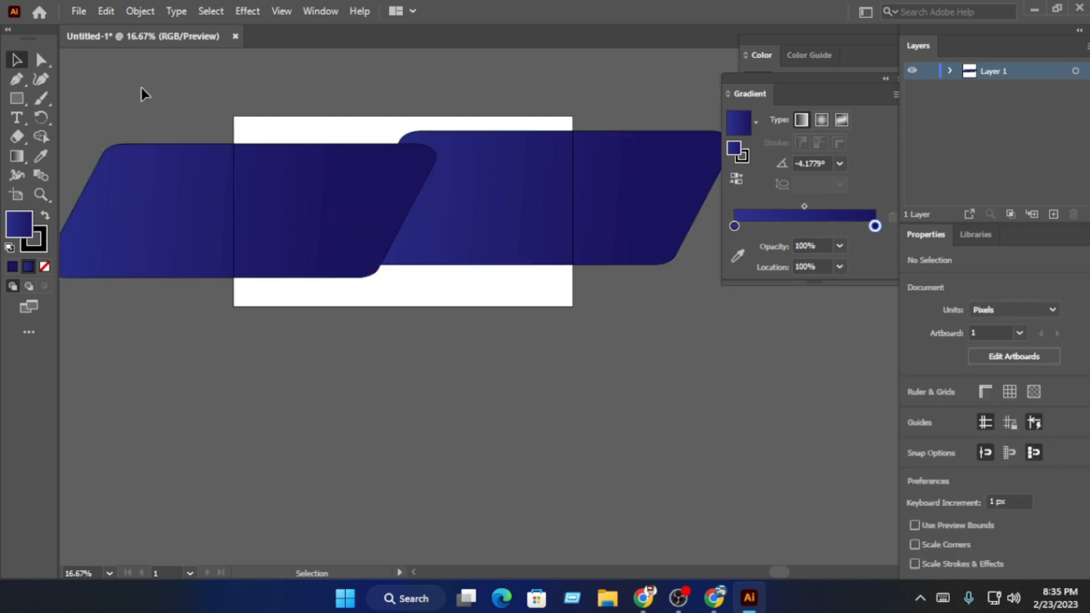
Copy the front left-hand parallelogram and paste the duplicate in place directly over it.
{"action": "left_click", "coordinate": [260, 213]}
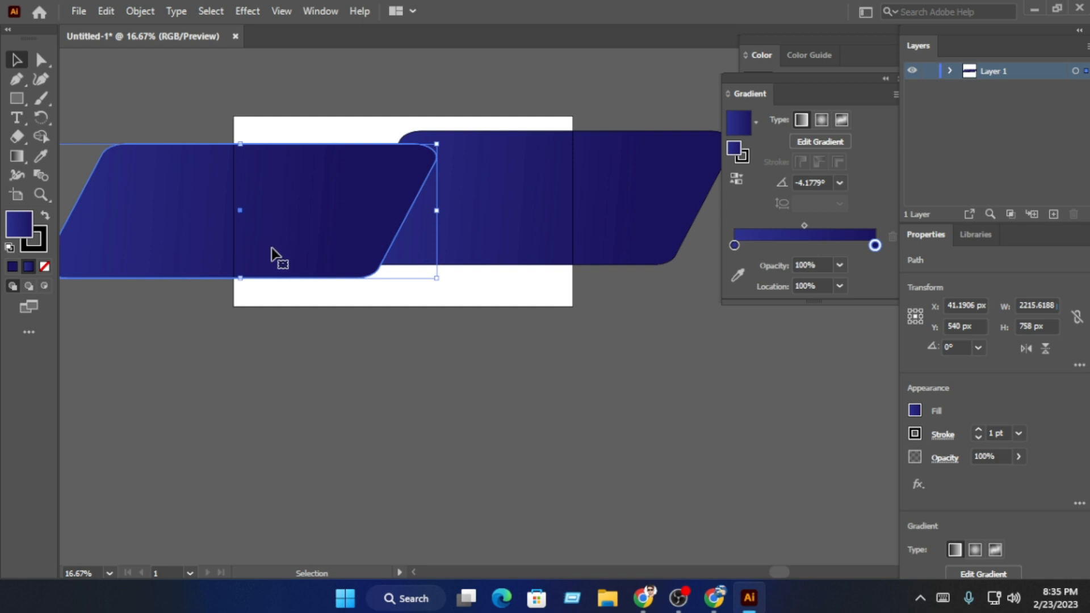
{"action": "right_click", "coordinate": [336, 230]}
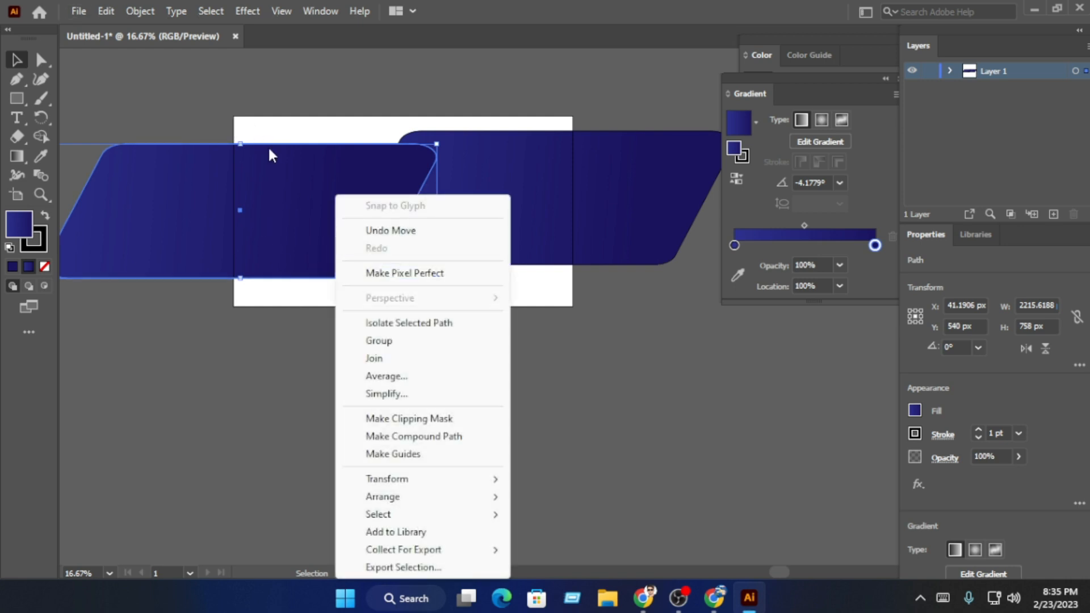
{"action": "left_click", "coordinate": [106, 11]}
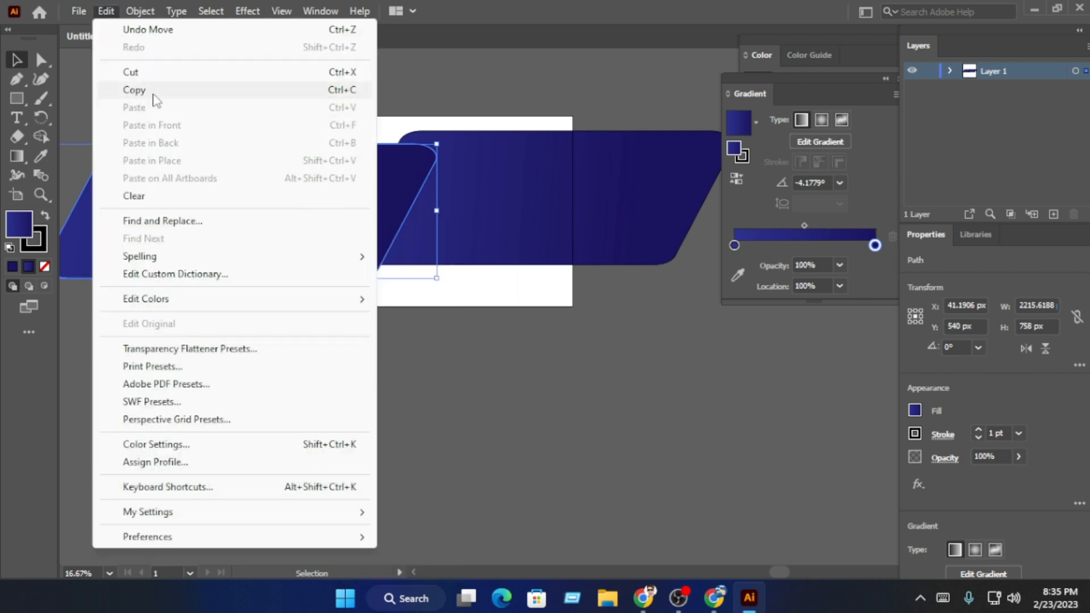
{"action": "left_click", "coordinate": [151, 90]}
{"action": "left_click", "coordinate": [106, 10]}
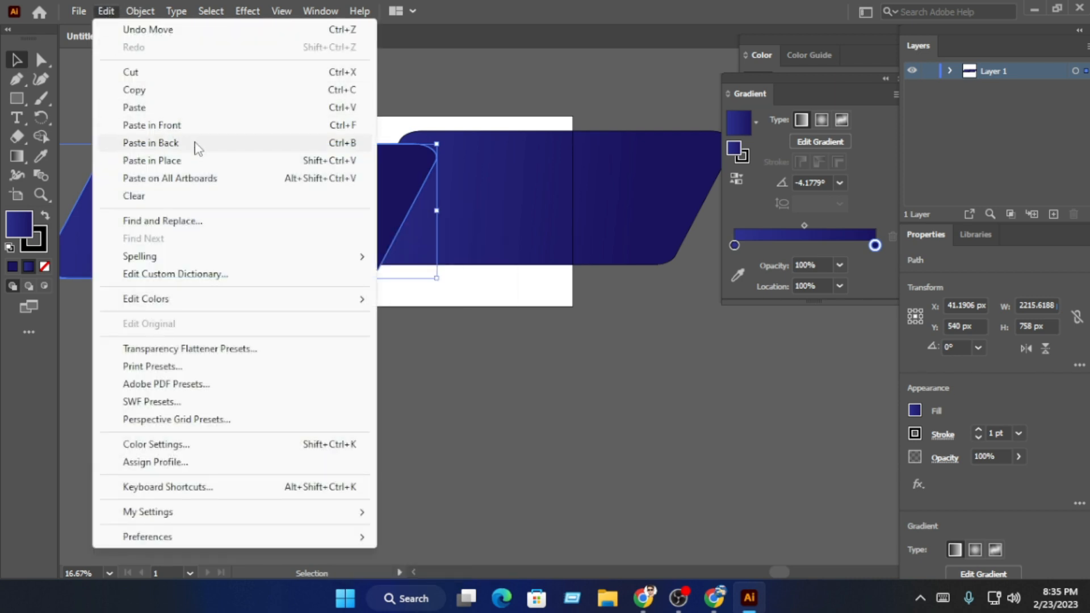
{"action": "left_click", "coordinate": [173, 161]}
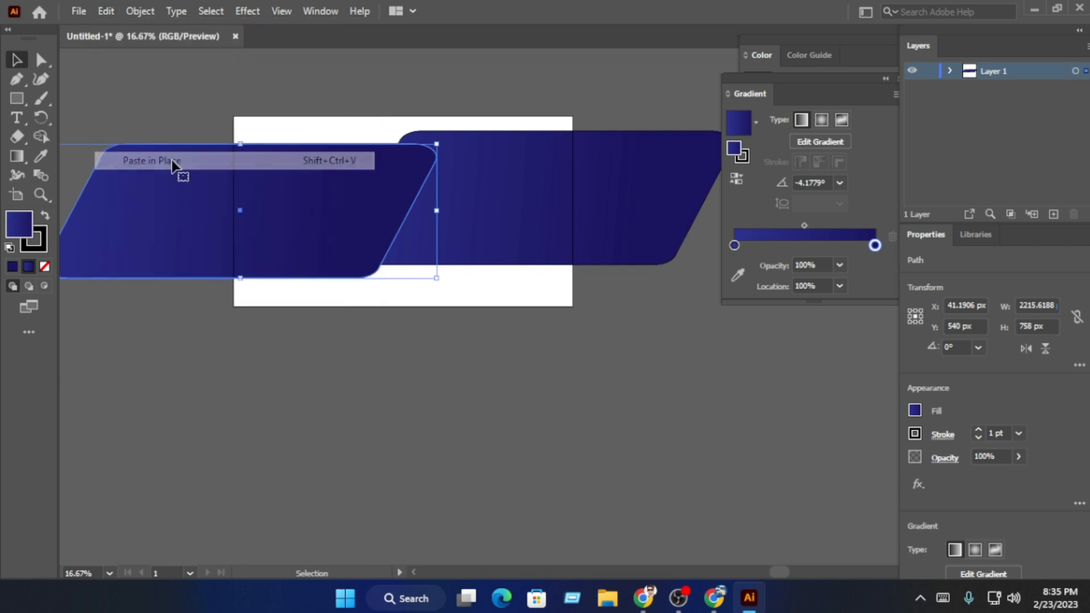
Fill the pasted parallelogram with solid yellow FFD629.
{"action": "double_click", "coordinate": [23, 224]}
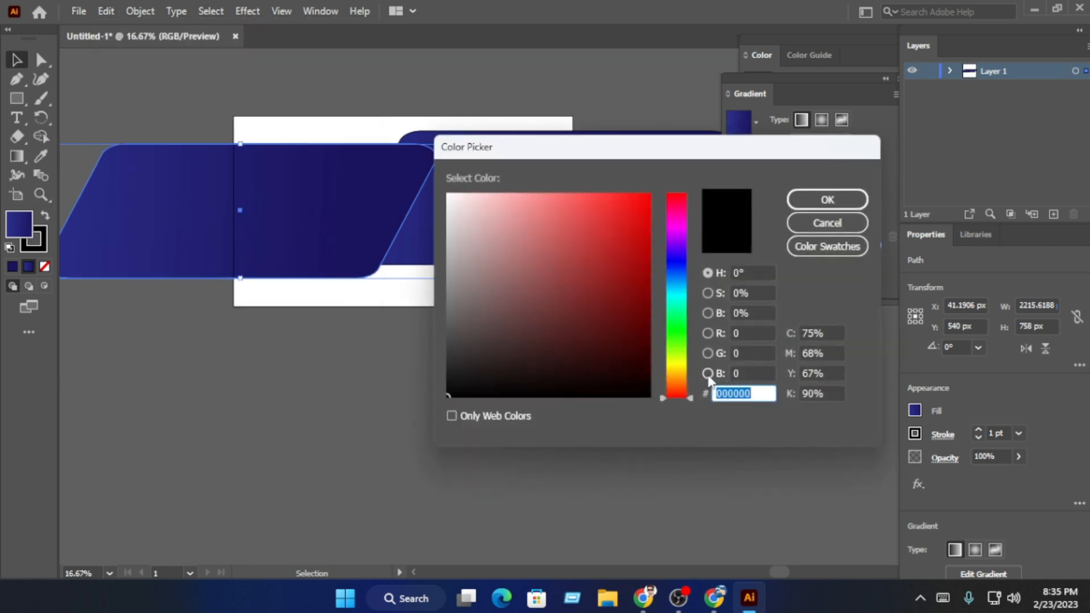
{"action": "left_click", "coordinate": [681, 371]}
{"action": "left_click", "coordinate": [618, 194]}
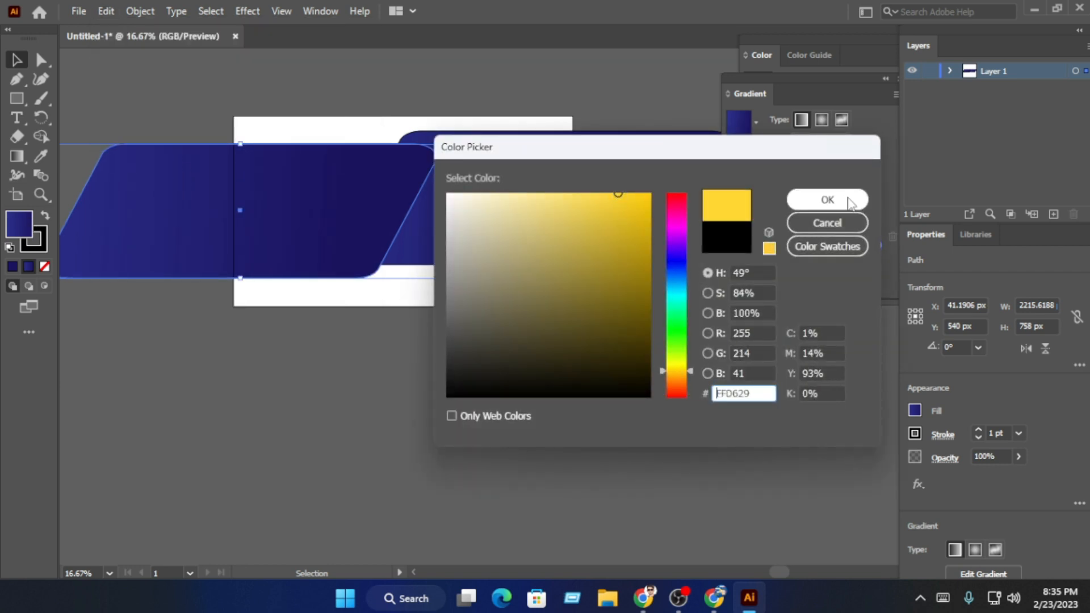
{"action": "left_click", "coordinate": [828, 199]}
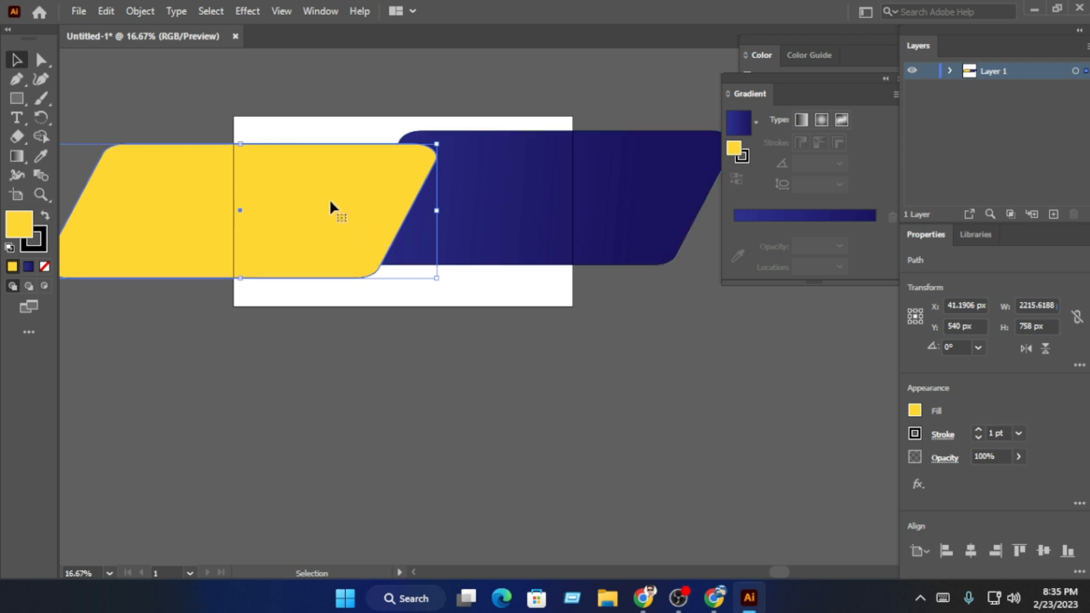
Enlarge the yellow parallelogram about its centre to about 2264 by 848 px and send it backward behind the blue one.
{"action": "left_click_drag", "start_coordinate": [441, 140], "coordinate": [444, 137]}
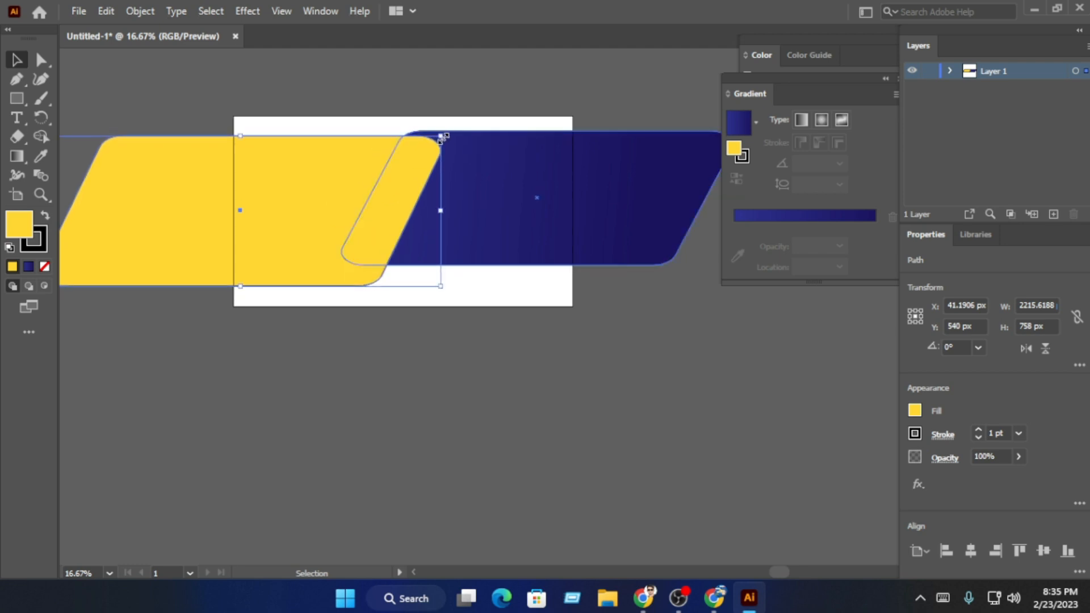
{"action": "right_click", "coordinate": [197, 183]}
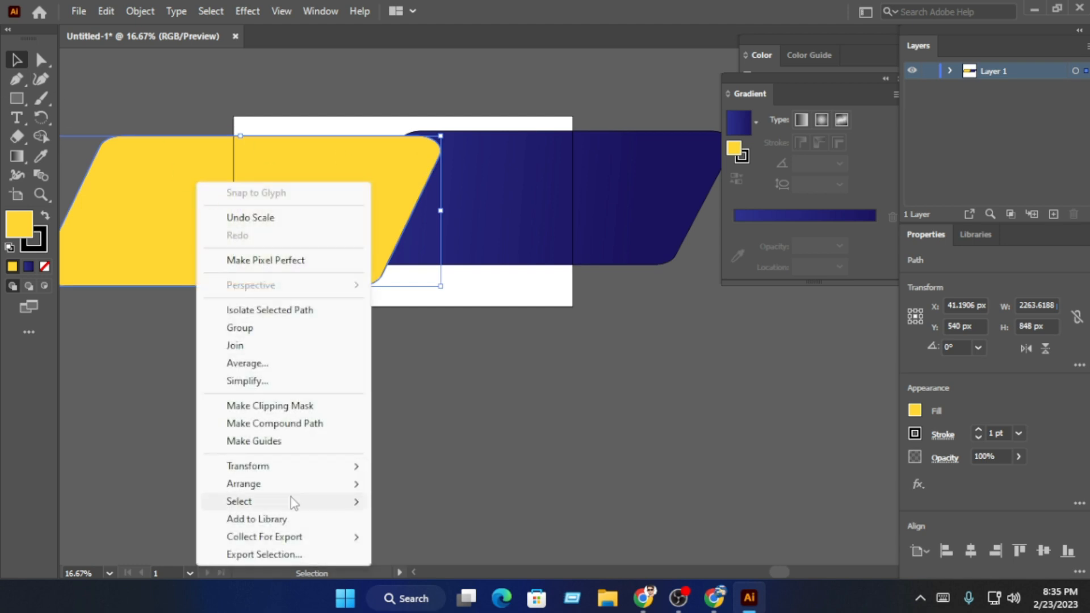
{"action": "mouse_move", "coordinate": [299, 486]}
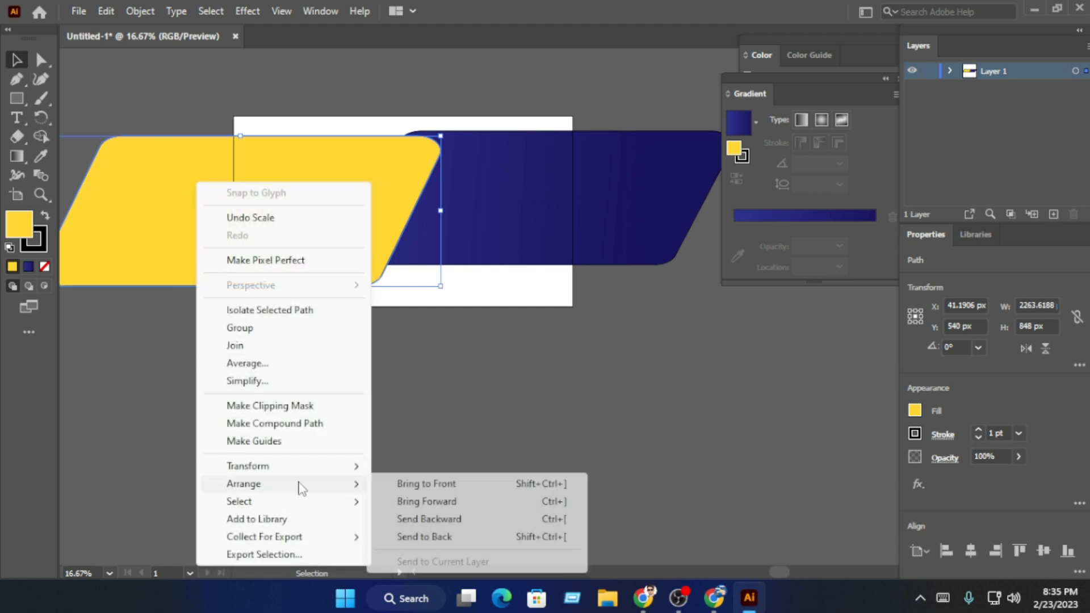
{"action": "left_click", "coordinate": [456, 521]}
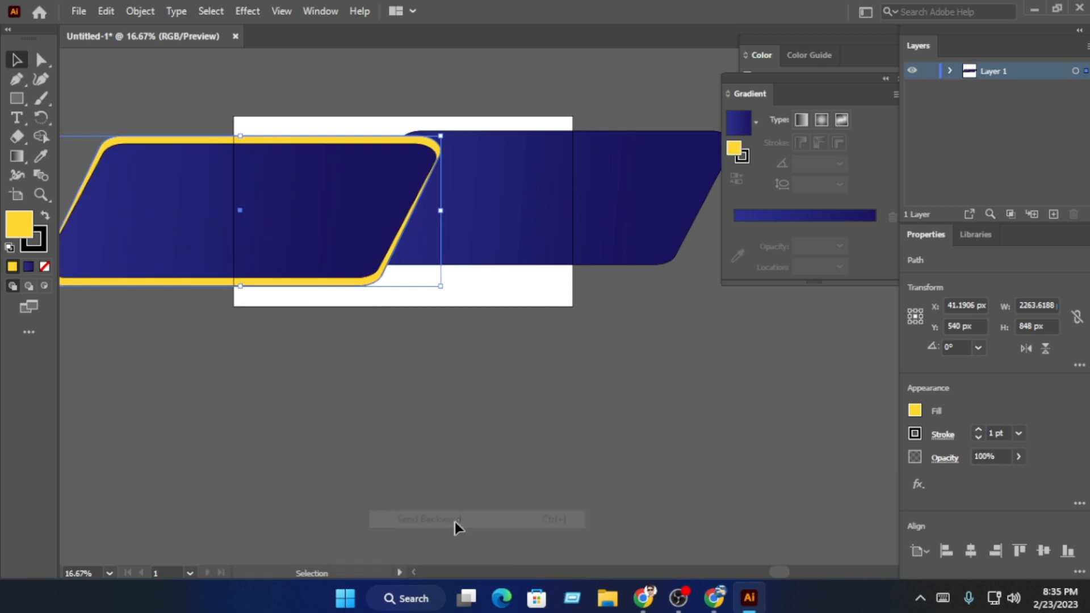
Extend the yellow parallelogram's right edge so that the shape is about 2300 px wide.
{"action": "scroll", "coordinate": [335, 212], "scroll_direction": "up", "scroll_amount": 2}
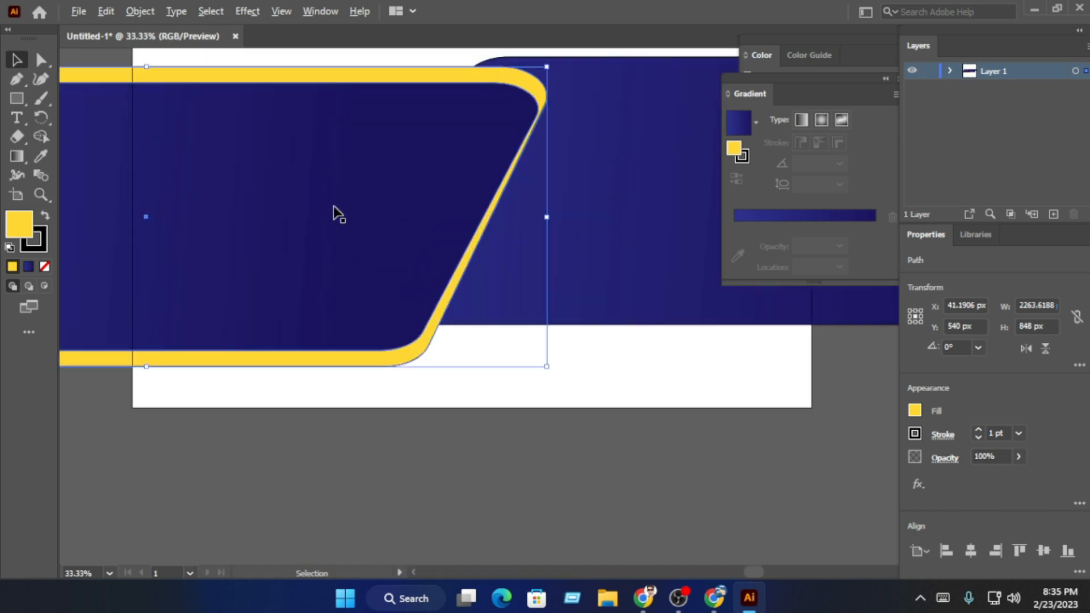
{"action": "scroll", "coordinate": [343, 217], "scroll_direction": "down", "scroll_amount": 1}
{"action": "scroll", "coordinate": [362, 212], "scroll_direction": "up", "scroll_amount": 1}
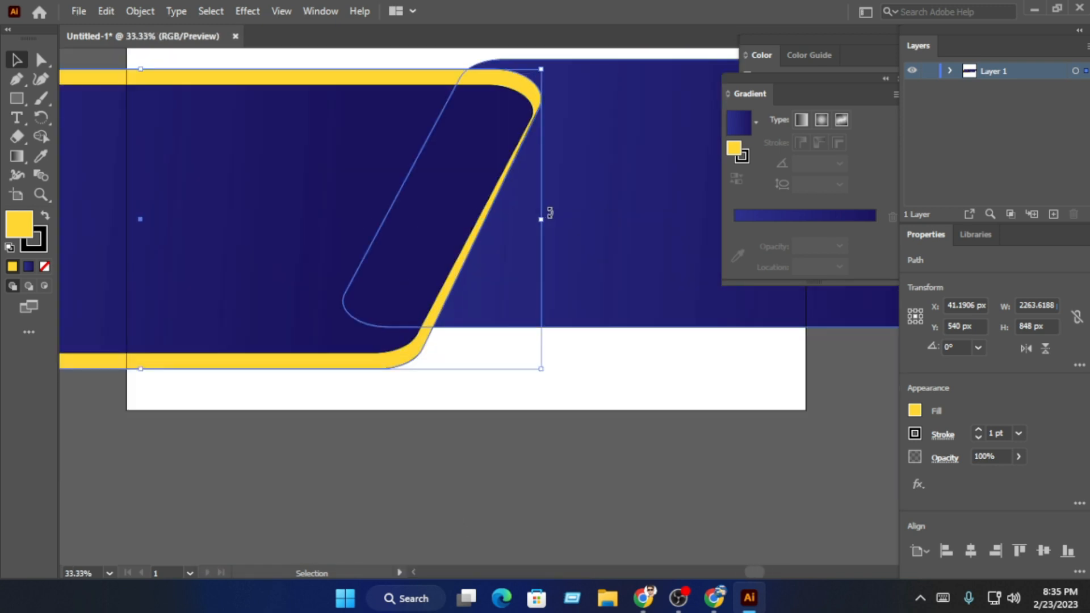
{"action": "left_click_drag", "start_coordinate": [544, 221], "coordinate": [554, 222]}
Send the yellow parallelogram behind the right-hand blue one and lower its top edge so that yellow shows only along the bottom.
{"action": "right_click", "coordinate": [533, 89]}
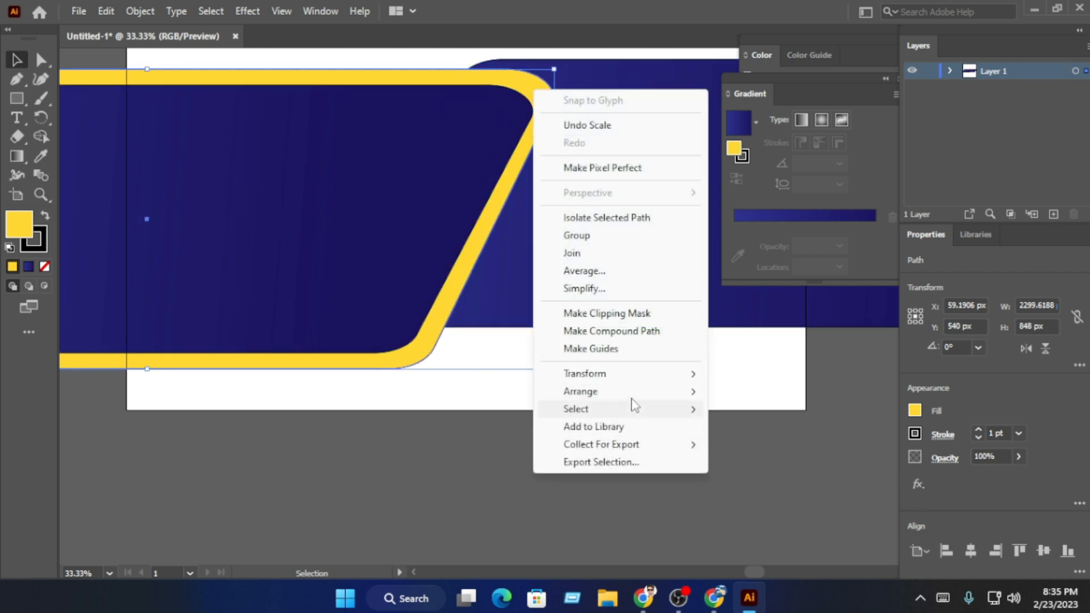
{"action": "mouse_move", "coordinate": [664, 402]}
{"action": "left_click", "coordinate": [789, 431]}
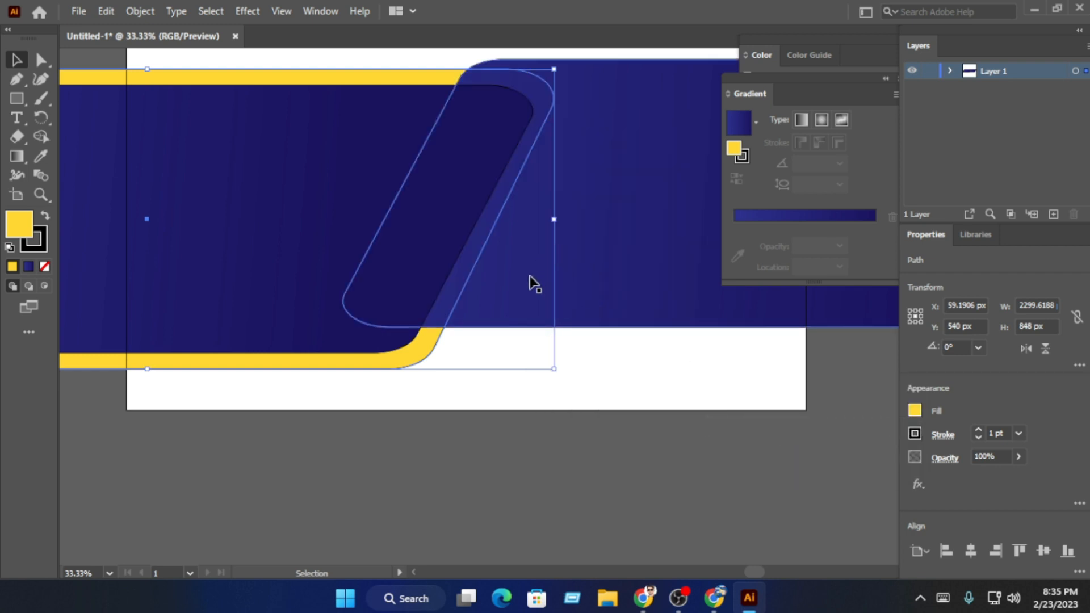
{"action": "scroll", "coordinate": [540, 292], "scroll_direction": "down", "scroll_amount": 1, "text": "alt"}
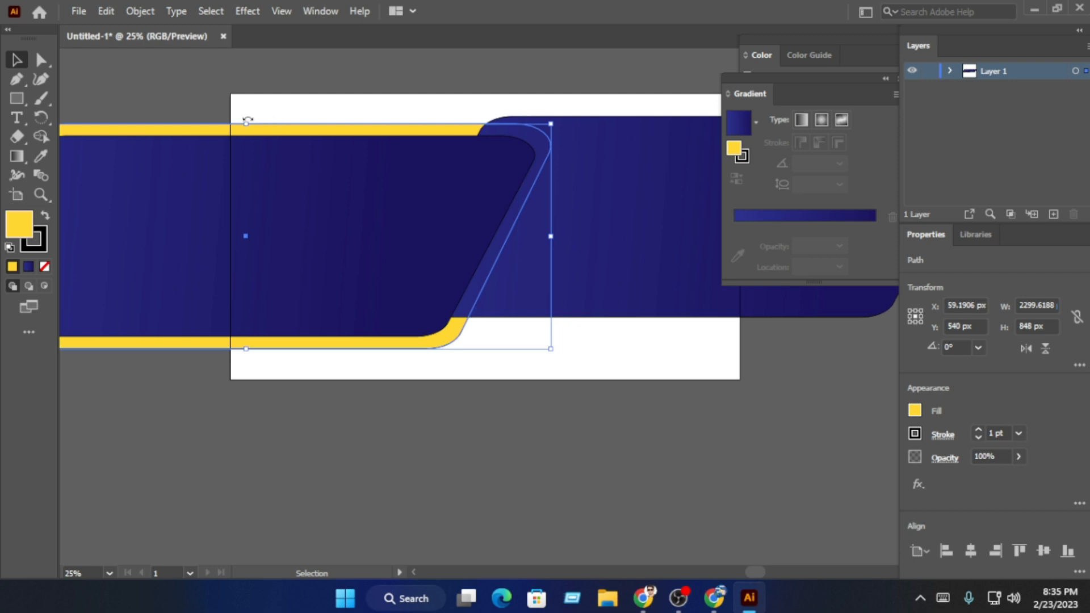
{"action": "left_click_drag", "start_coordinate": [248, 121], "coordinate": [248, 137]}
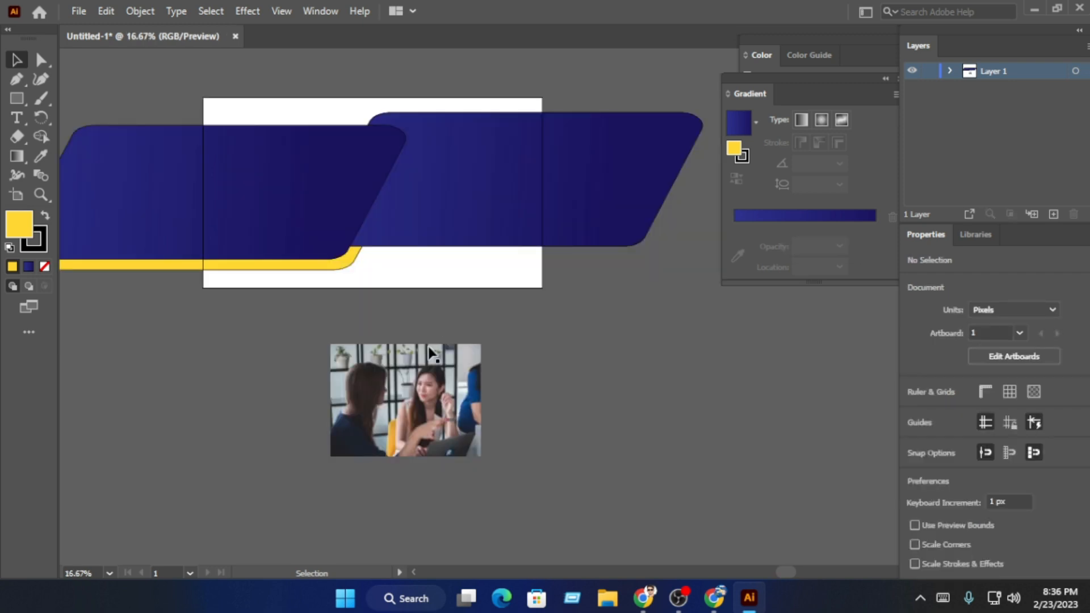
Draw an 849 by 637 px rectangle exactly over the photo below the artboard and fill it with the blue gradient.
{"action": "left_click", "coordinate": [408, 385]}
{"action": "left_click", "coordinate": [17, 99]}
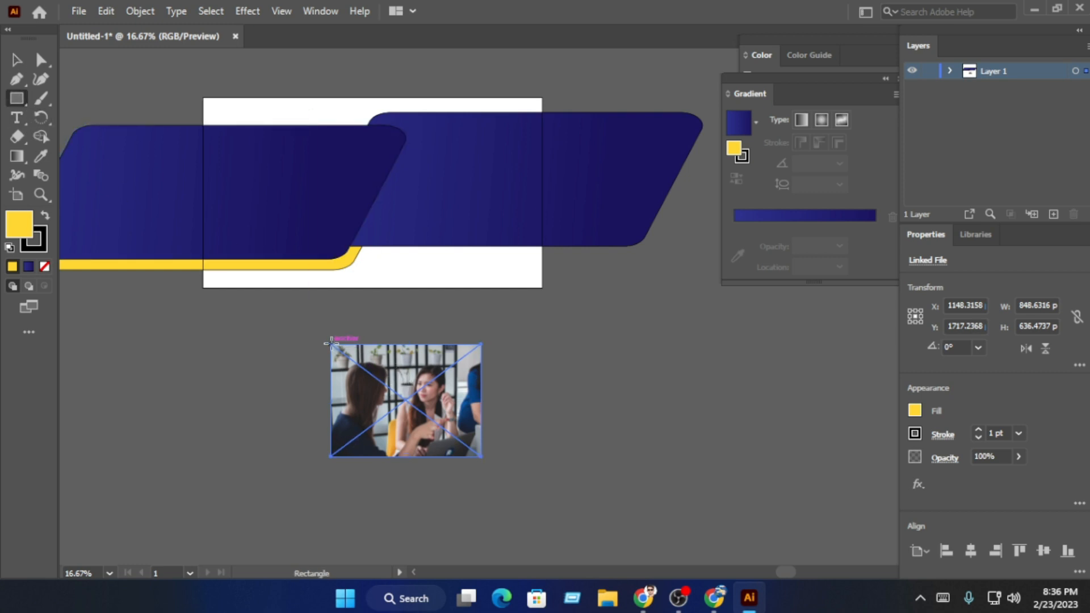
{"action": "left_click_drag", "start_coordinate": [332, 343], "coordinate": [481, 456]}
{"action": "scroll", "coordinate": [427, 413], "scroll_direction": "up", "scroll_amount": 3}
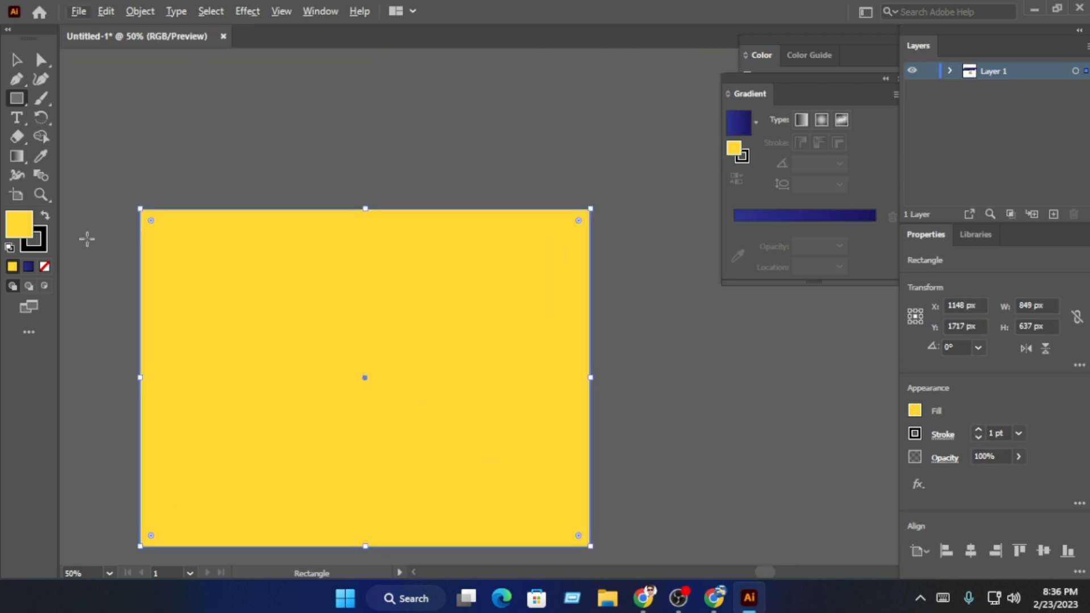
{"action": "left_click", "coordinate": [33, 267]}
{"action": "scroll", "coordinate": [250, 222], "scroll_direction": "down", "scroll_amount": 3}
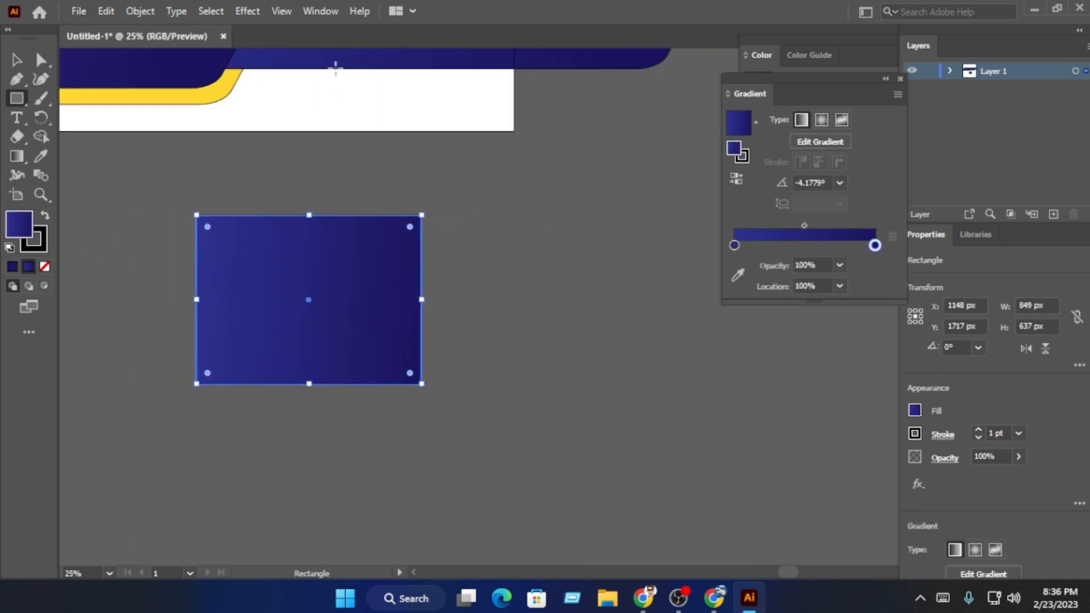
Set the gradient rectangle's blending mode to Hard Light over the photo.
{"action": "left_click", "coordinate": [320, 11]}
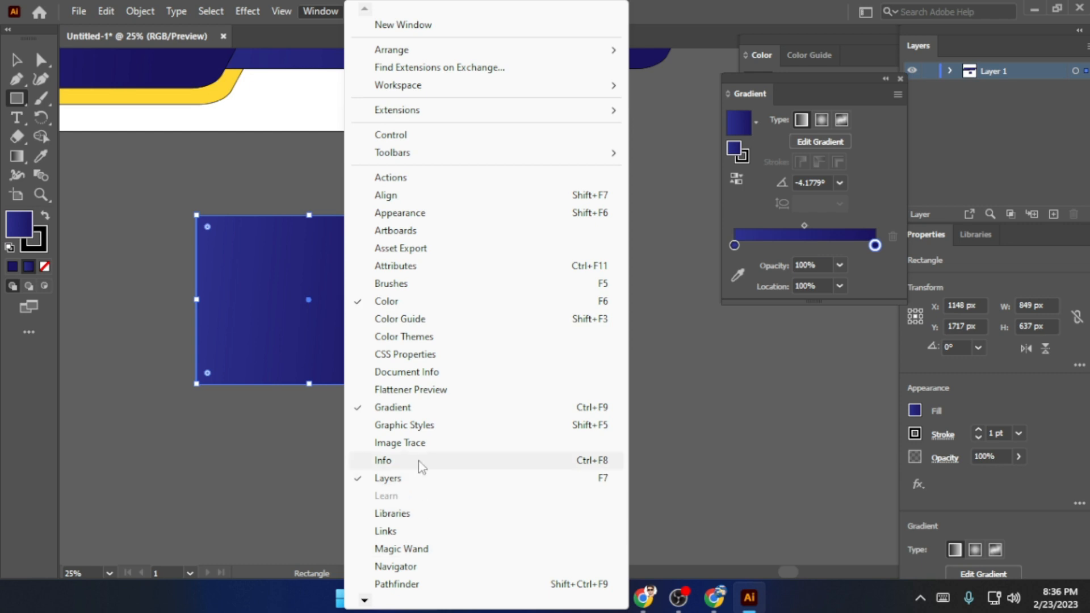
{"action": "mouse_move", "coordinate": [362, 605]}
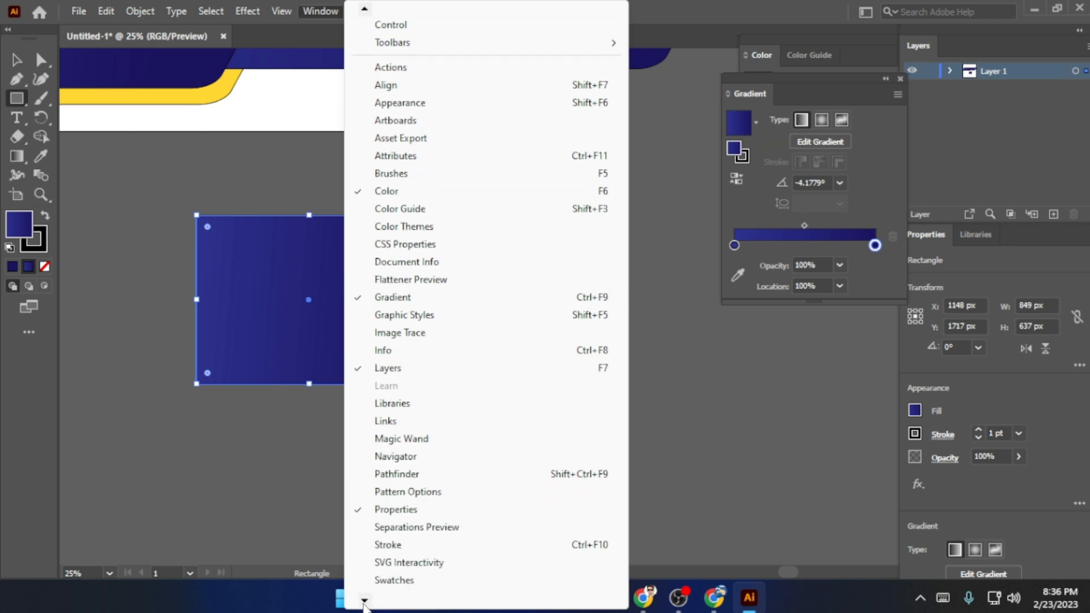
{"action": "left_click", "coordinate": [468, 464]}
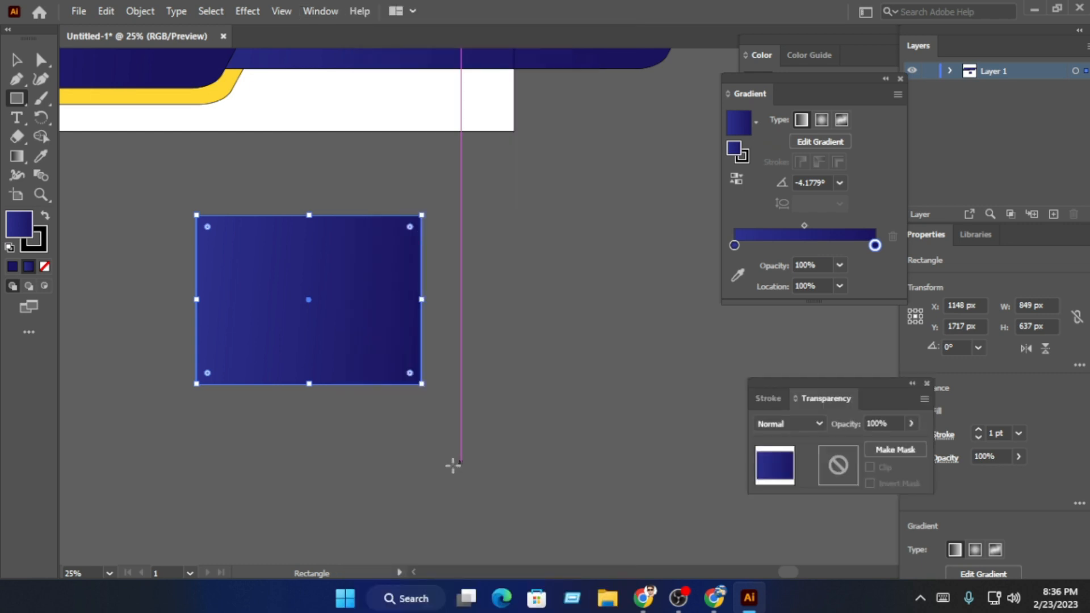
{"action": "left_click", "coordinate": [809, 424]}
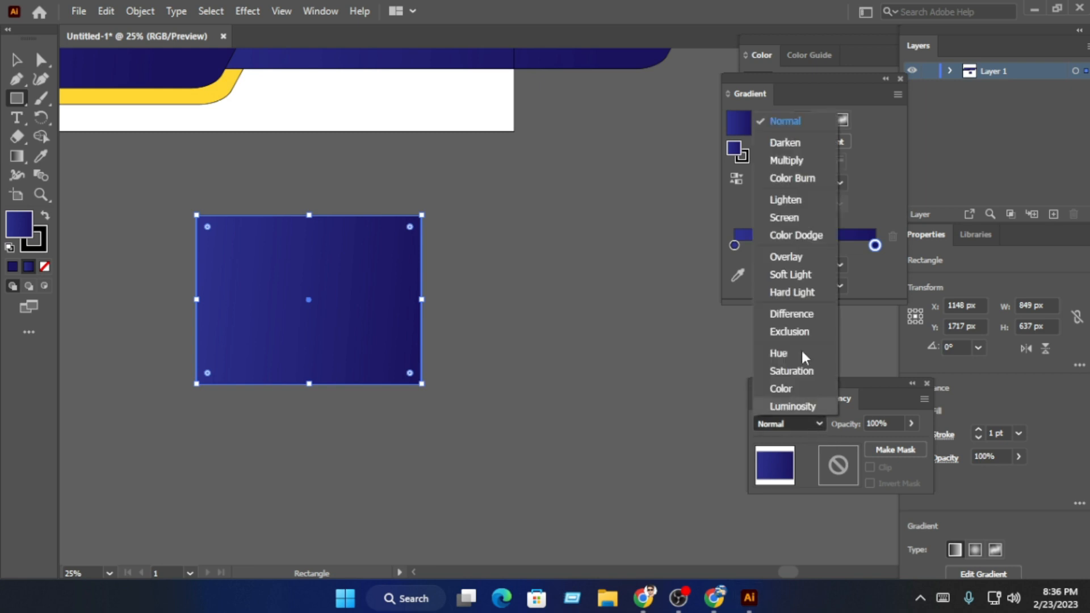
{"action": "left_click", "coordinate": [792, 275]}
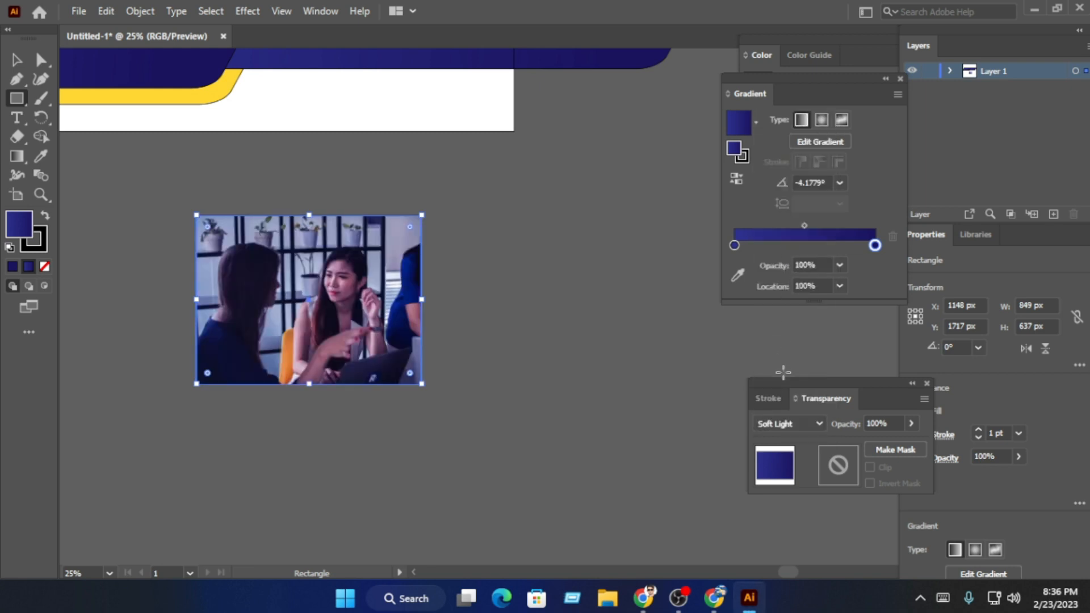
{"action": "scroll", "coordinate": [792, 425], "scroll_direction": "down", "scroll_amount": 1}
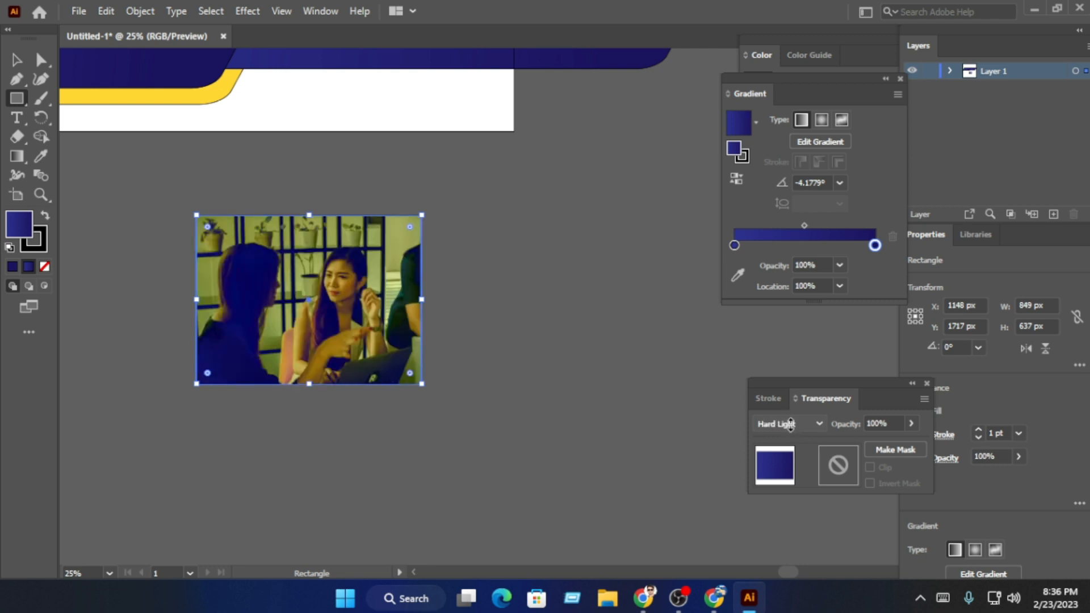
Reduce the gradient overlay's opacity to 28%.
{"action": "left_click", "coordinate": [911, 423]}
{"action": "left_click_drag", "start_coordinate": [911, 442], "coordinate": [869, 445]}
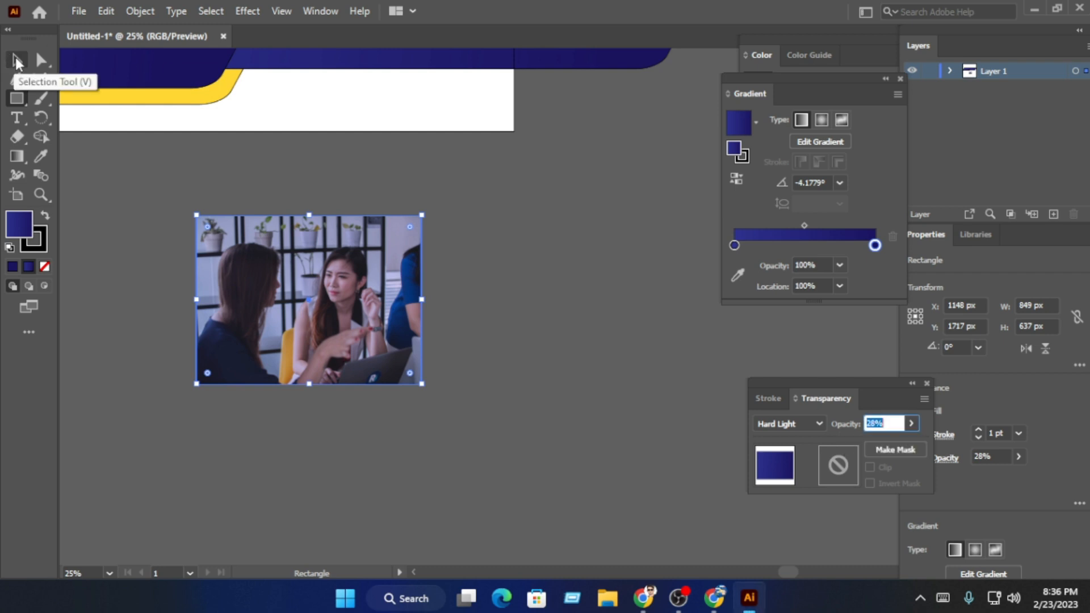
{"action": "left_click", "coordinate": [569, 263]}
{"action": "left_click", "coordinate": [570, 325]}
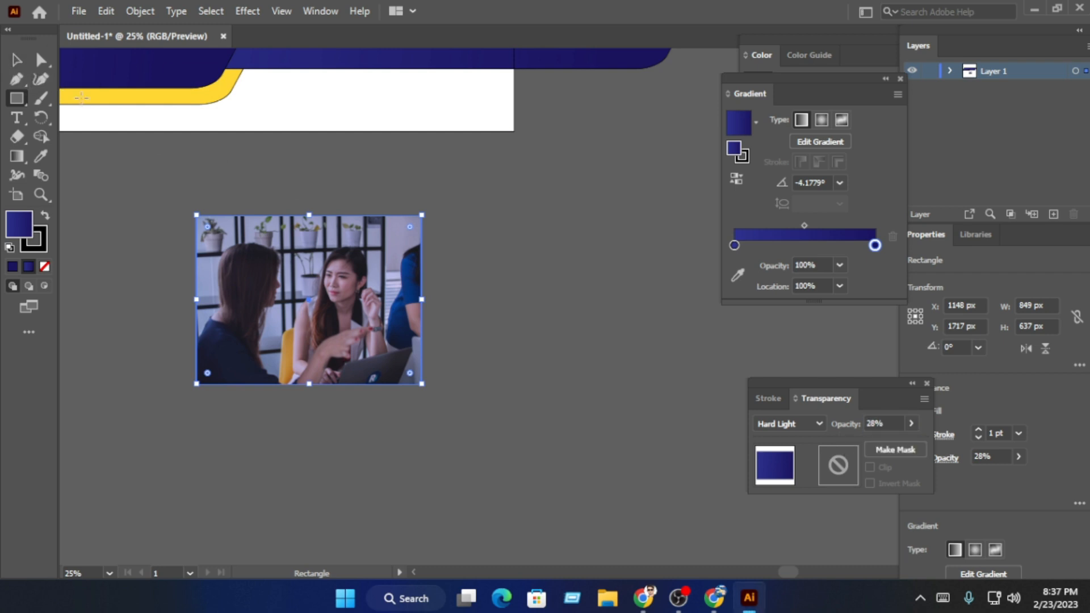
{"action": "left_click", "coordinate": [16, 59]}
{"action": "scroll", "coordinate": [475, 282], "scroll_direction": "up", "scroll_amount": 1}
{"action": "scroll", "coordinate": [475, 277], "scroll_direction": "up", "scroll_amount": 1}
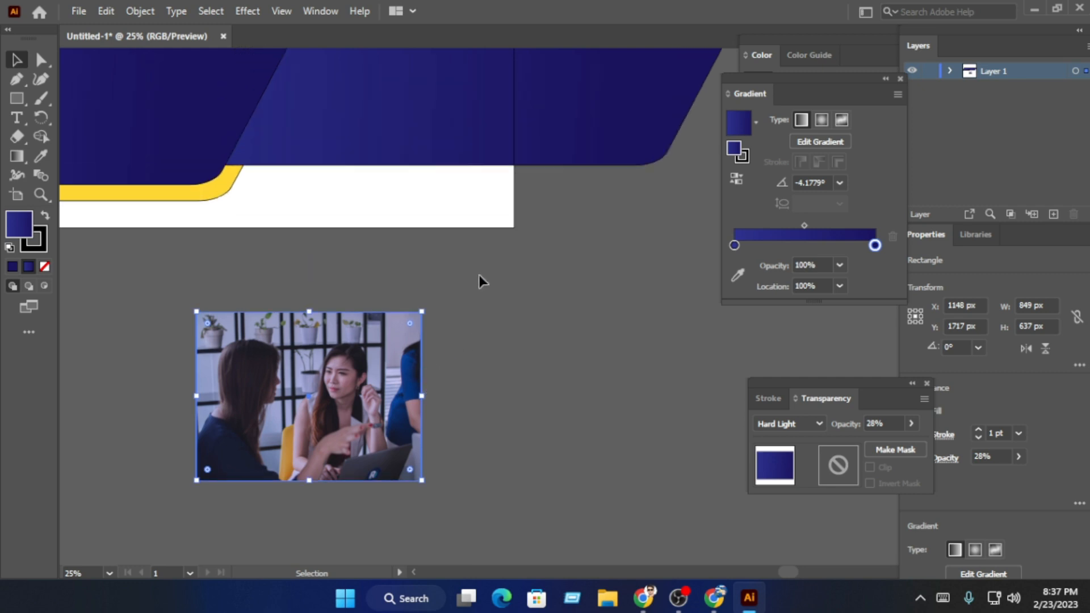
{"action": "scroll", "coordinate": [480, 275], "scroll_direction": "down", "scroll_amount": 1}
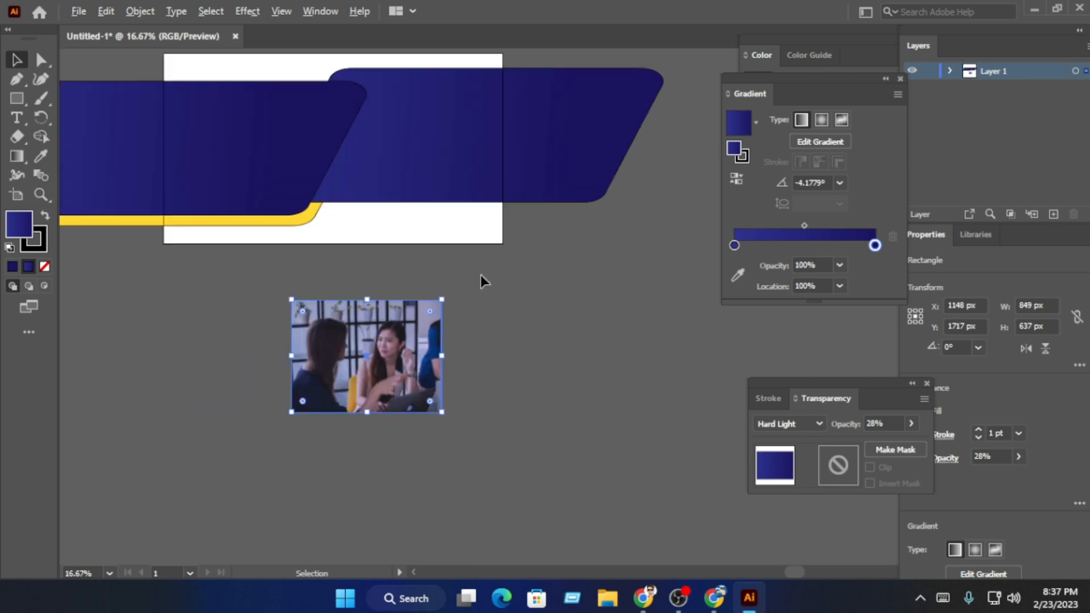
{"action": "left_click", "coordinate": [589, 341]}
{"action": "left_click_drag", "start_coordinate": [398, 364], "coordinate": [454, 215]}
{"action": "key", "text": "ctrl+z"}
Group the photo with its gradient overlay and place a copy of the group over the right-hand parallelogram.
{"action": "left_click_drag", "start_coordinate": [543, 441], "coordinate": [448, 108]}
{"action": "right_click", "coordinate": [403, 345]}
{"action": "left_click", "coordinate": [437, 203]}
{"action": "left_click", "coordinate": [529, 348]}
Move the copied photo group slightly left and down to about X 1433 px, Y 433 px.
{"action": "scroll", "coordinate": [448, 109], "scroll_direction": "up", "scroll_amount": 3}
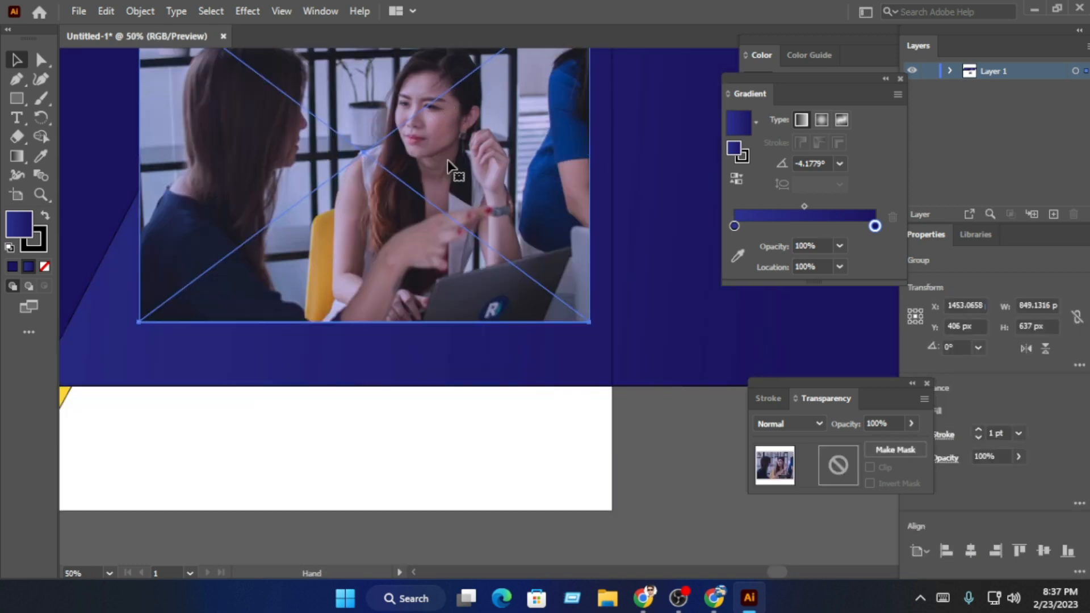
{"action": "scroll", "coordinate": [448, 169], "scroll_direction": "down", "scroll_amount": 3}
{"action": "scroll", "coordinate": [462, 159], "scroll_direction": "up", "scroll_amount": 2}
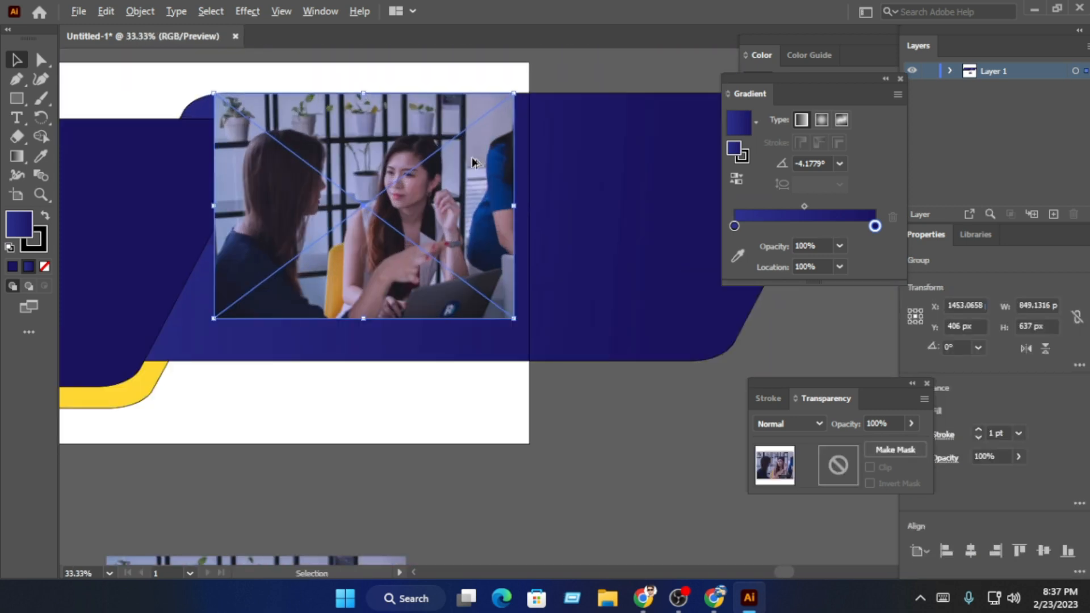
{"action": "left_click_drag", "start_coordinate": [469, 209], "coordinate": [461, 223]}
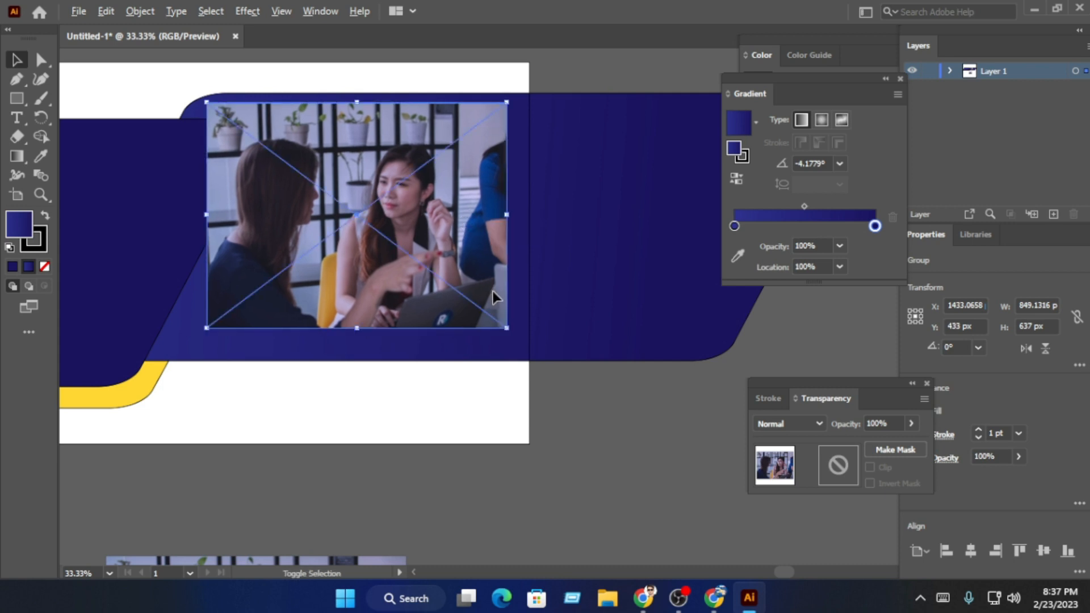
Enlarge the copied photo group proportionally until it covers the right-hand parallelogram's full height and reaches past the artboard's right edge.
{"action": "left_click_drag", "start_coordinate": [512, 331], "coordinate": [583, 378]}
{"action": "left_click_drag", "start_coordinate": [521, 263], "coordinate": [509, 263]}
{"action": "scroll", "coordinate": [525, 263], "scroll_direction": "down", "scroll_amount": 1}
{"action": "scroll", "coordinate": [527, 267], "scroll_direction": "down", "scroll_amount": 1}
{"action": "left_click", "coordinate": [630, 401]}
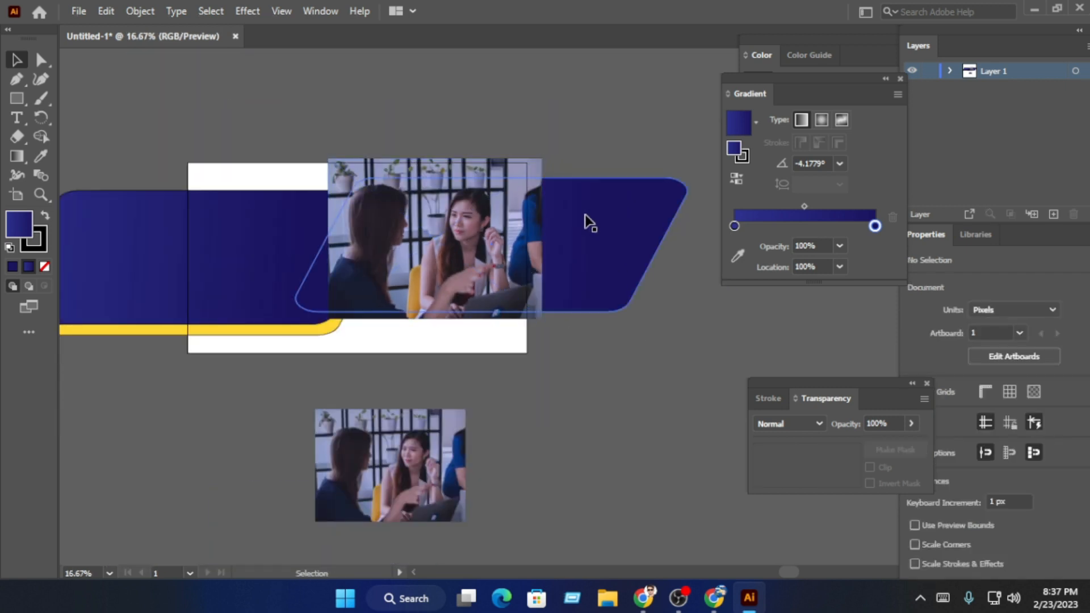
Send the enlarged photo group to the back and clip it with the right-hand blue parallelogram.
{"action": "right_click", "coordinate": [509, 177]}
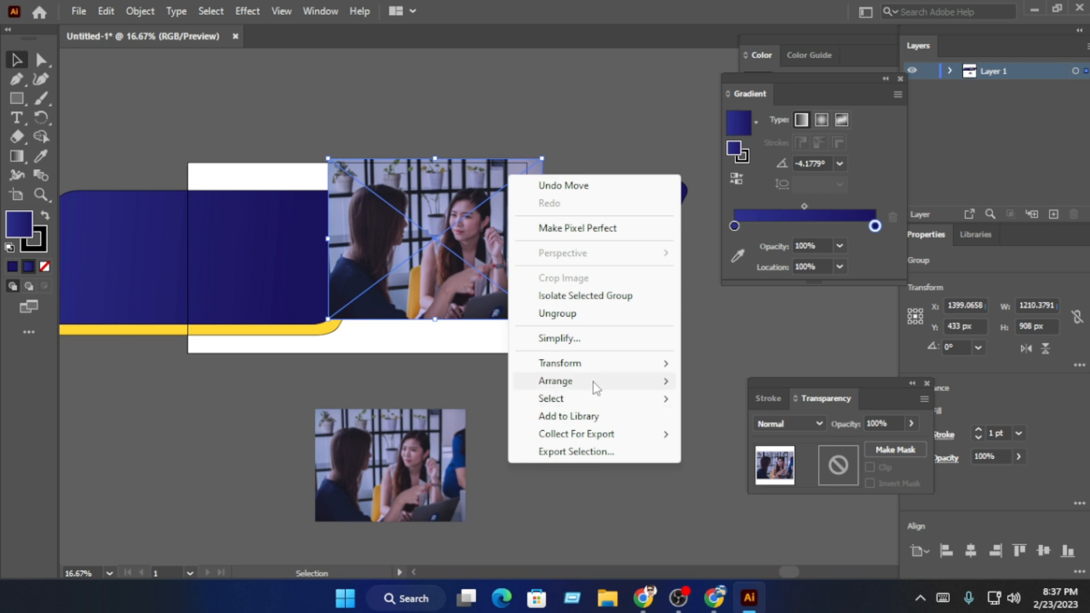
{"action": "mouse_move", "coordinate": [602, 381]}
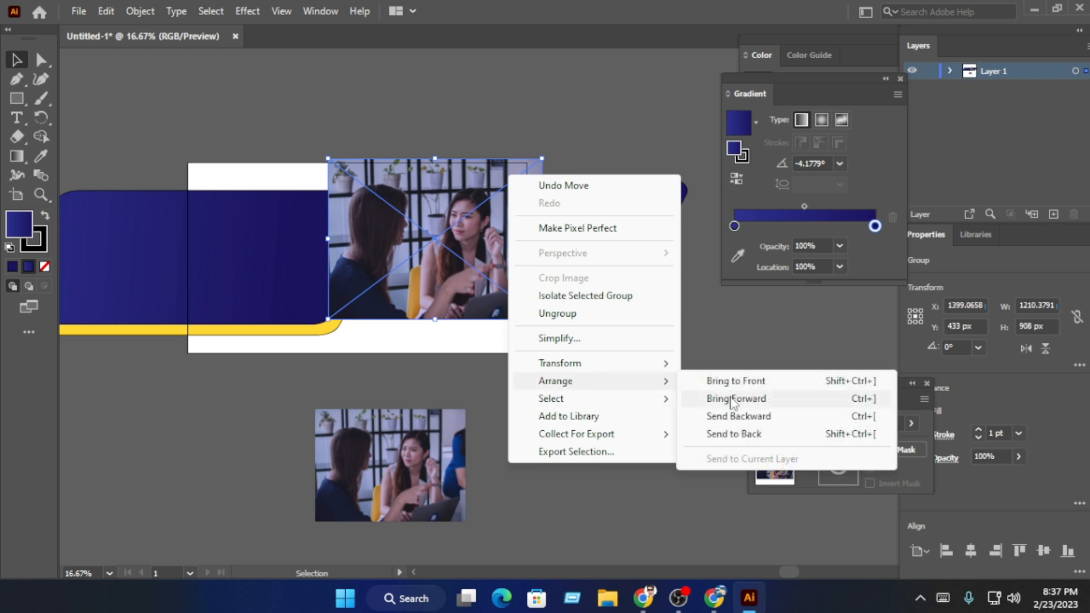
{"action": "left_click", "coordinate": [744, 434]}
{"action": "left_click", "coordinate": [642, 435]}
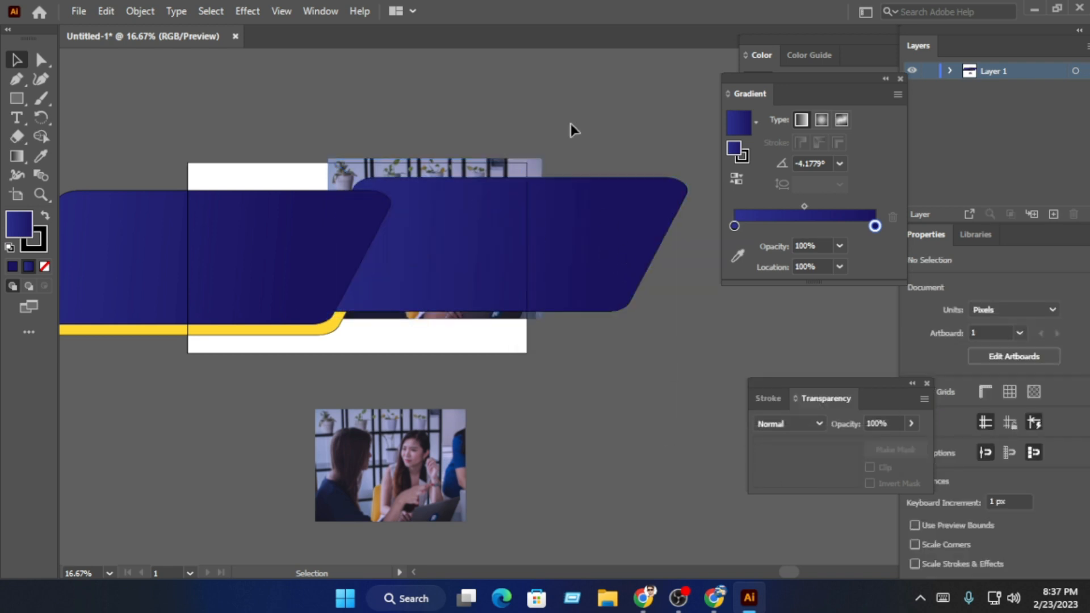
{"action": "left_click_drag", "start_coordinate": [471, 93], "coordinate": [539, 217]}
{"action": "right_click", "coordinate": [541, 191]}
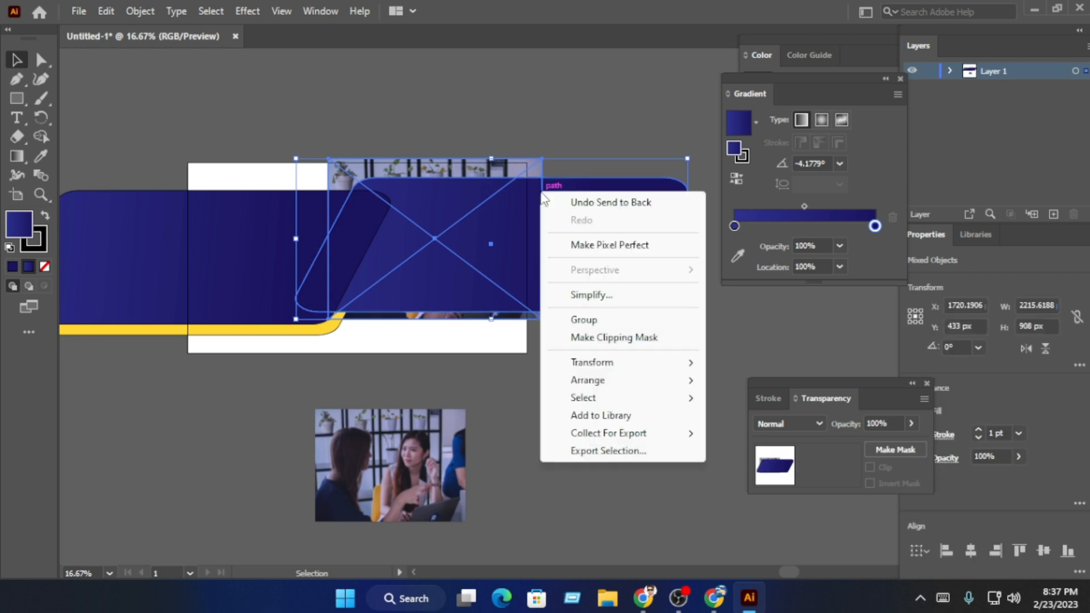
{"action": "left_click", "coordinate": [622, 339]}
{"action": "left_click", "coordinate": [481, 449]}
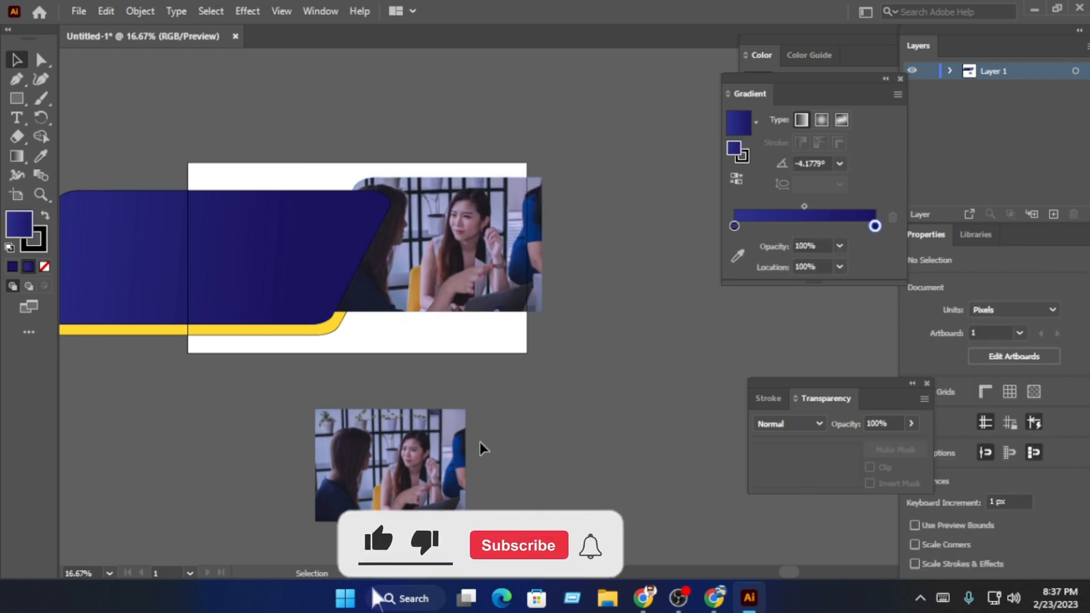
Inside the clip group, move the photo 77 px to the right and enlarge it slightly from its centre.
{"action": "left_click", "coordinate": [485, 263]}
{"action": "double_click", "coordinate": [482, 259]}
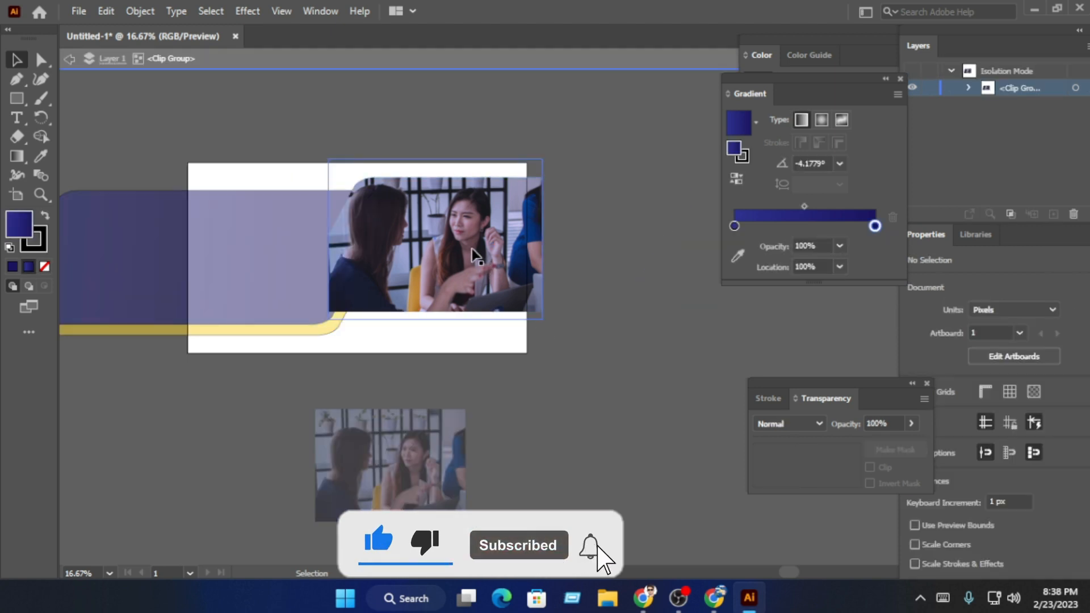
{"action": "left_click_drag", "start_coordinate": [475, 256], "coordinate": [465, 253]}
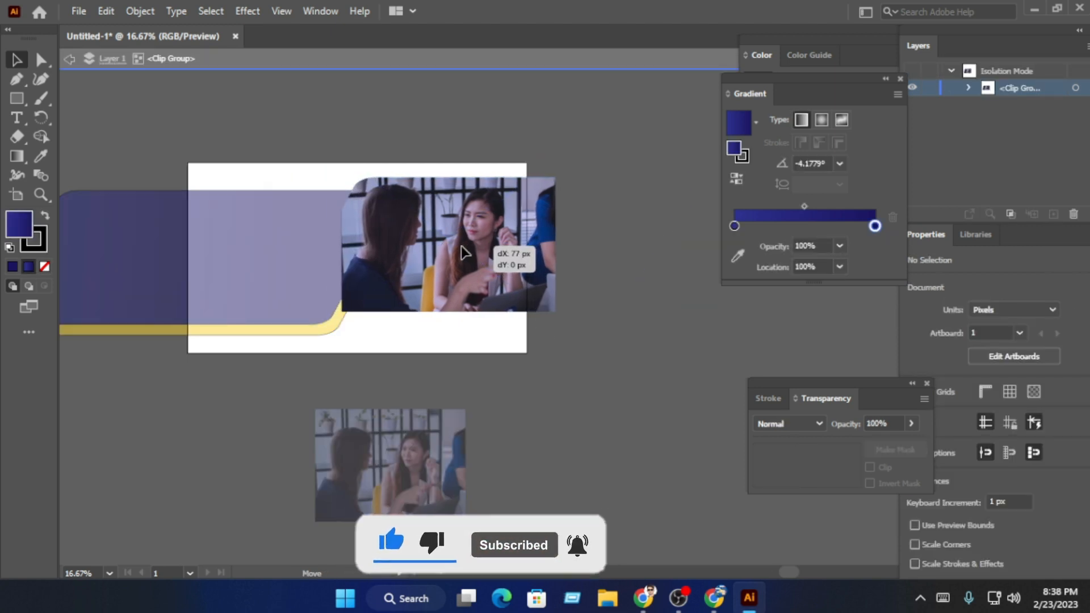
{"action": "left_click_drag", "start_coordinate": [464, 252], "coordinate": [465, 252]}
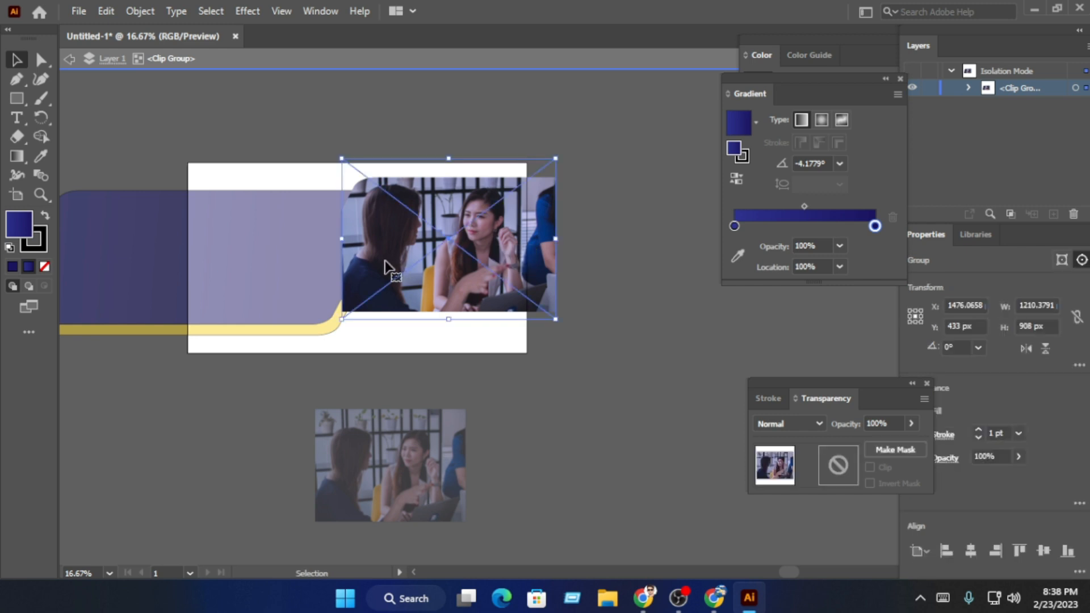
{"action": "mouse_move", "coordinate": [343, 319]}
{"action": "left_mouse_down"}
{"action": "mouse_move", "coordinate": [287, 336]}
{"action": "mouse_move", "coordinate": [335, 325]}
{"action": "left_mouse_up"}
{"action": "left_click", "coordinate": [594, 349]}
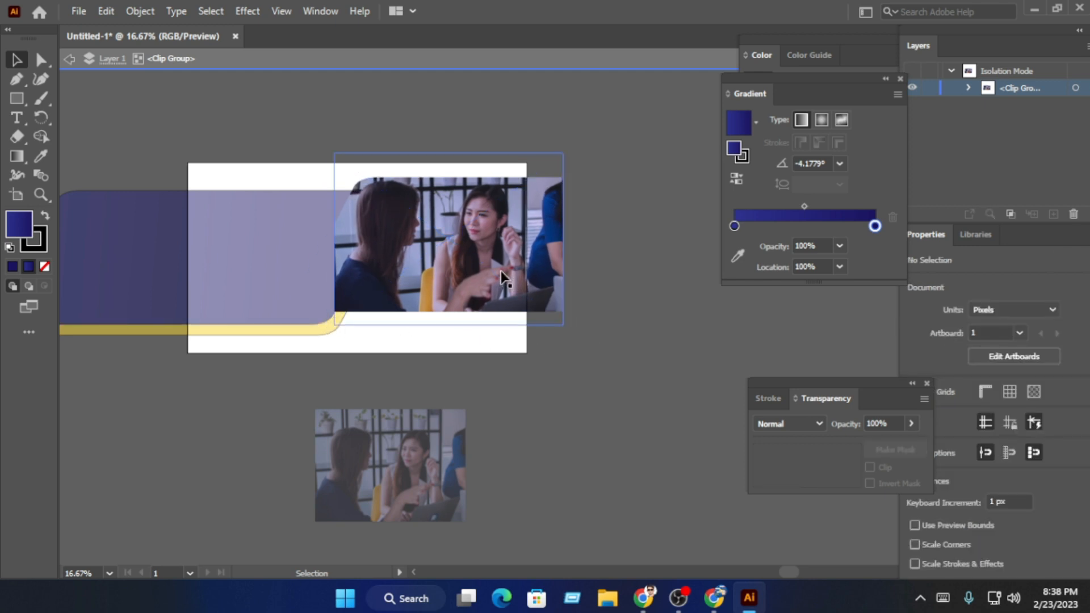
{"action": "double_click", "coordinate": [548, 399]}
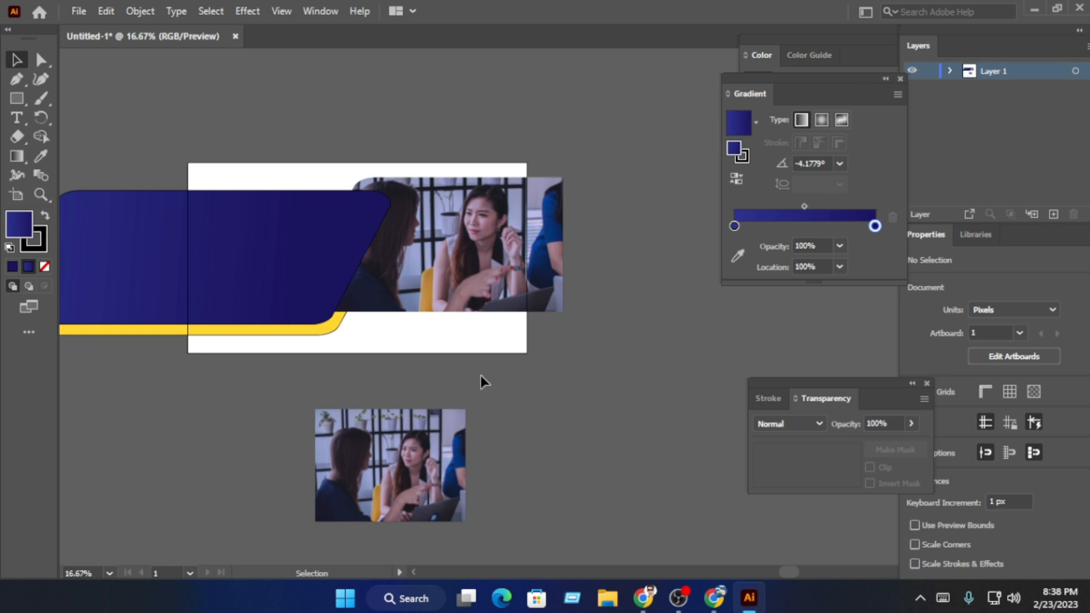
Delete the spare photo group lying below the artboard.
{"action": "scroll", "coordinate": [440, 226], "scroll_direction": "up", "scroll_amount": 3}
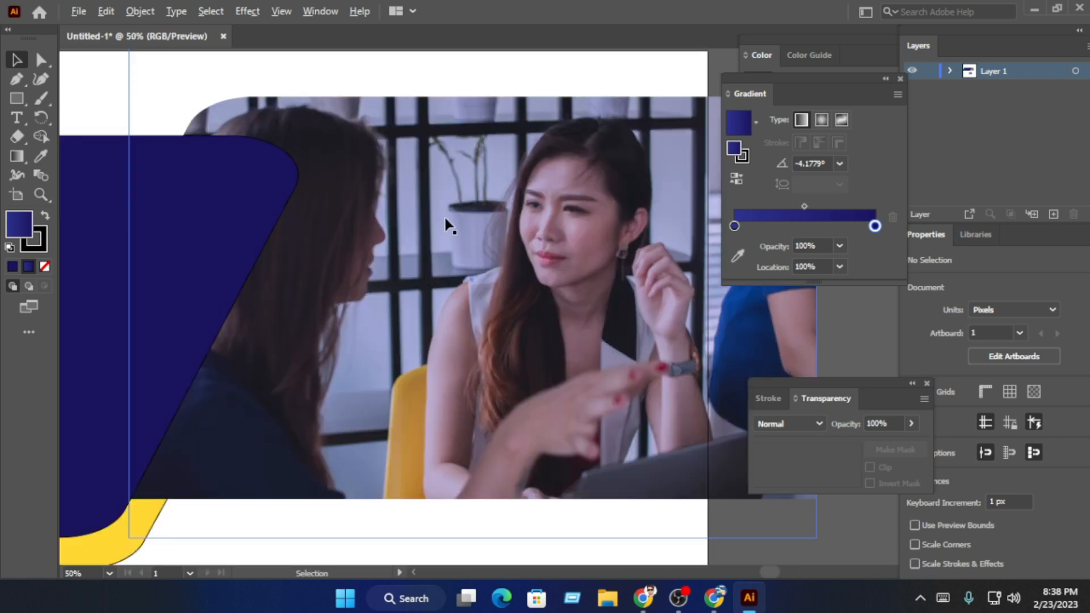
{"action": "scroll", "coordinate": [447, 224], "scroll_direction": "down", "scroll_amount": 2}
{"action": "scroll", "coordinate": [676, 446], "scroll_direction": "down", "scroll_amount": 1}
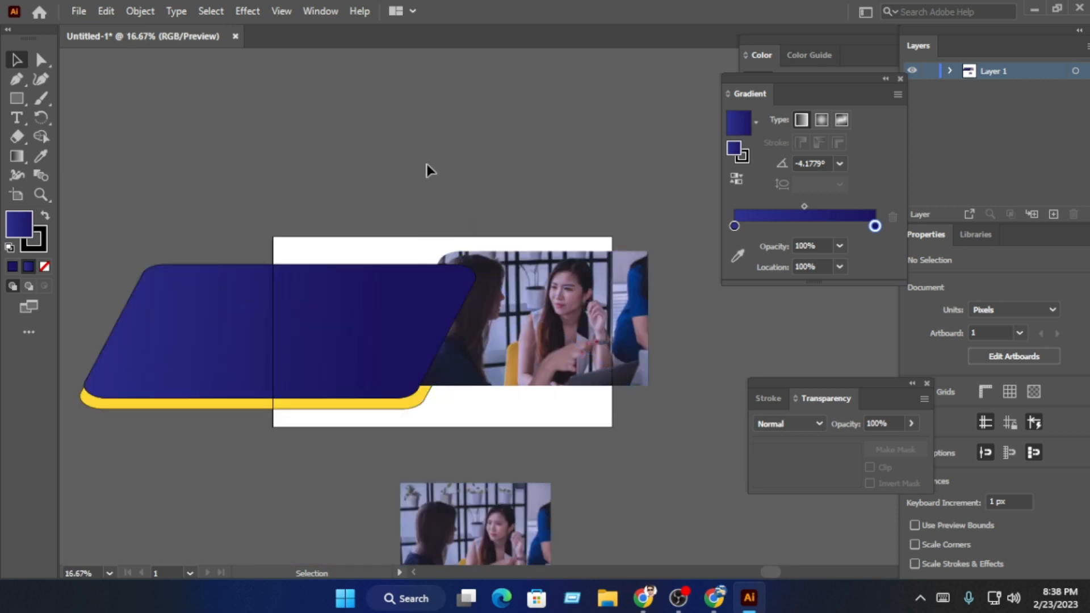
{"action": "left_click", "coordinate": [534, 488]}
{"action": "key", "text": "Delete"}
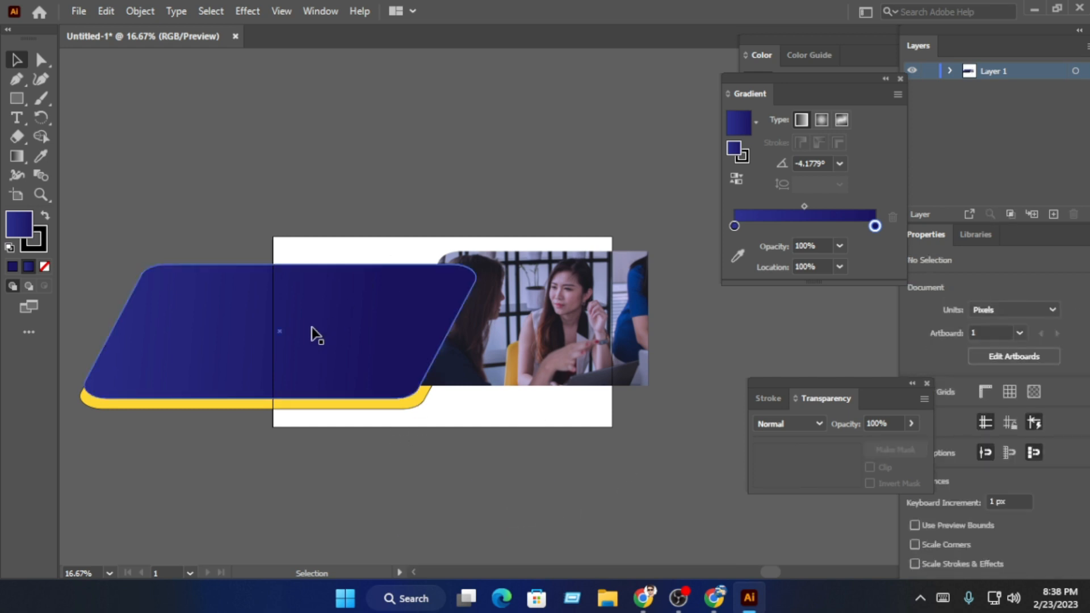
Place a copy of the left blue parallelogram above the artboard and shrink it proportionally to about 170 by 58 px.
{"action": "left_click", "coordinate": [344, 328]}
{"action": "left_click_drag", "start_coordinate": [353, 341], "coordinate": [437, 203]}
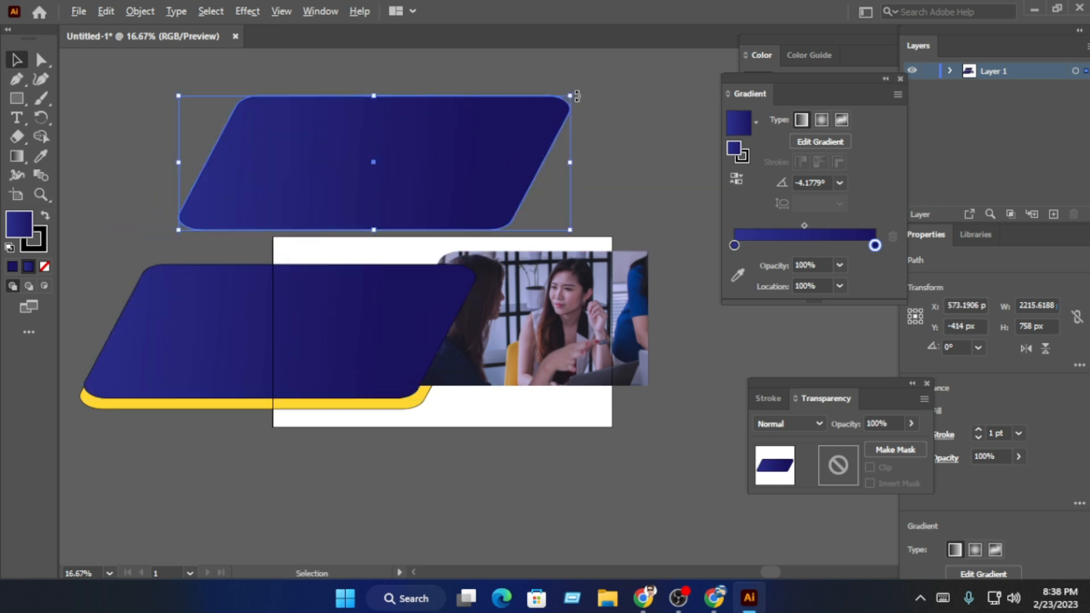
{"action": "left_click_drag", "start_coordinate": [576, 93], "coordinate": [420, 160]}
{"action": "left_click", "coordinate": [388, 128]}
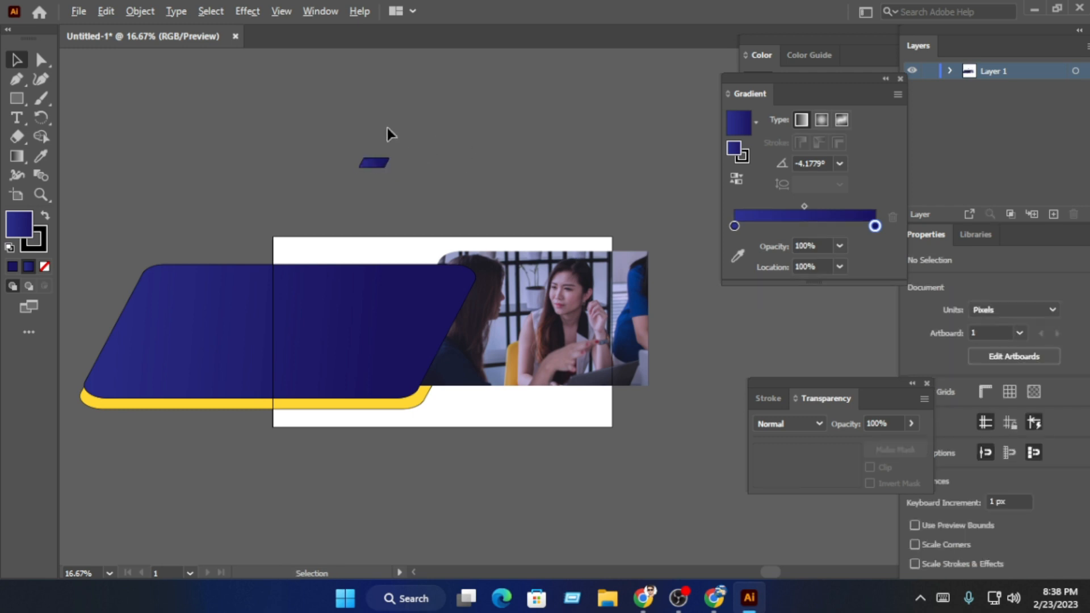
Rotate the small blue parallelogram upright to 270° and place it over the photo's upper edge at about X 1403 px, Y 88 px.
{"action": "scroll", "coordinate": [387, 127], "scroll_direction": "up", "scroll_amount": 2}
{"action": "left_click", "coordinate": [362, 192]}
{"action": "scroll", "coordinate": [410, 188], "scroll_direction": "down", "scroll_amount": 2}
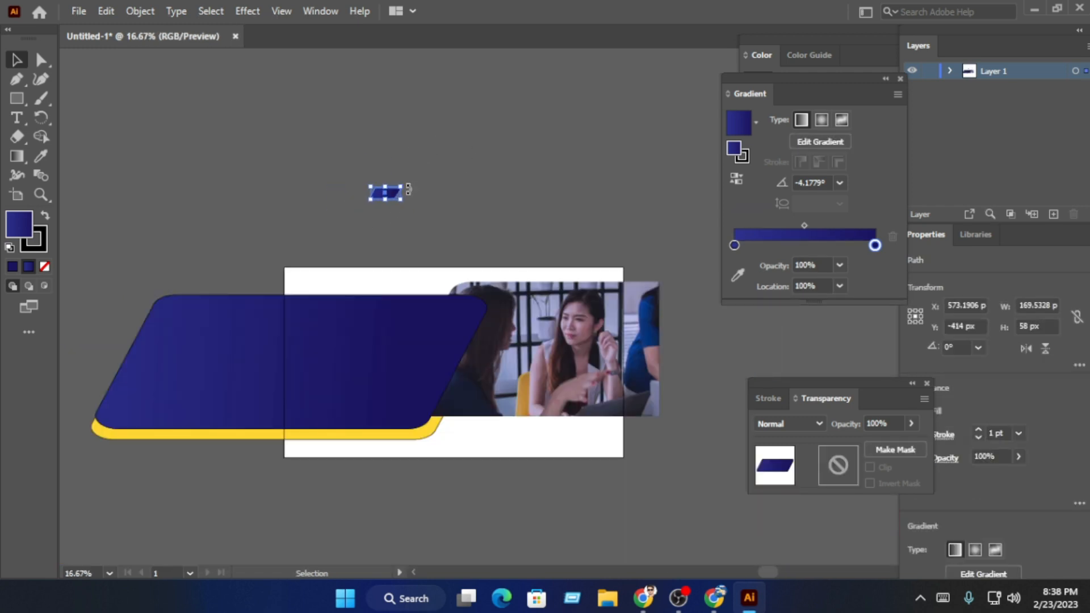
{"action": "left_click_drag", "start_coordinate": [408, 189], "coordinate": [397, 235]}
{"action": "left_click", "coordinate": [430, 214]}
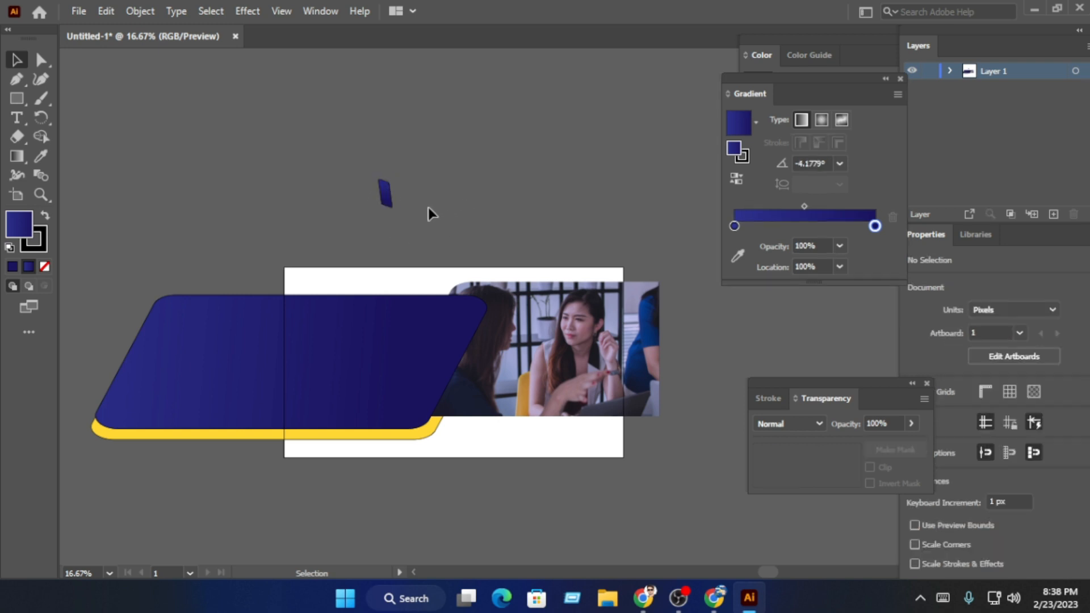
{"action": "left_click", "coordinate": [391, 202]}
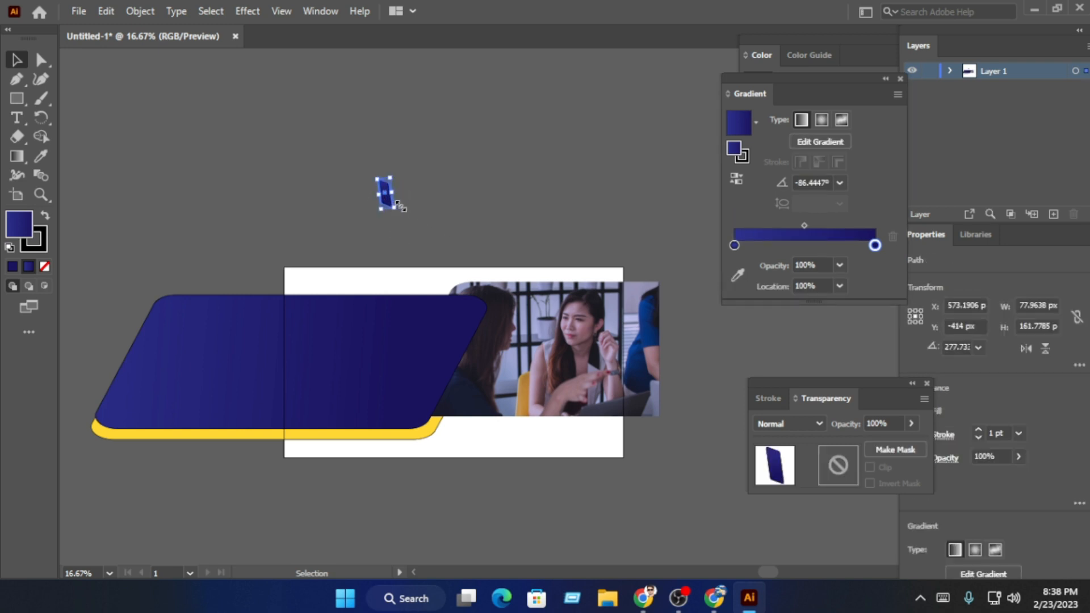
{"action": "left_click_drag", "start_coordinate": [407, 210], "coordinate": [431, 211]}
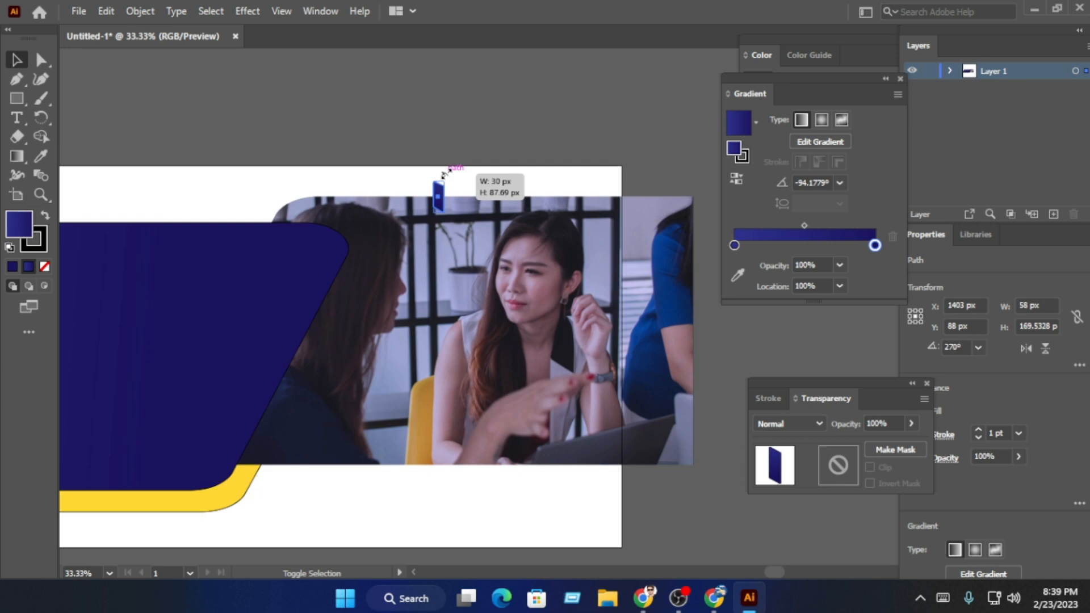
Resize the upright blue bar to about 55 by 162 px and move it right to about X 1583 px.
{"action": "left_click_drag", "start_coordinate": [455, 172], "coordinate": [446, 171]}
{"action": "left_click", "coordinate": [506, 122]}
{"action": "left_click", "coordinate": [439, 199]}
{"action": "left_click_drag", "start_coordinate": [490, 255], "coordinate": [510, 254]}
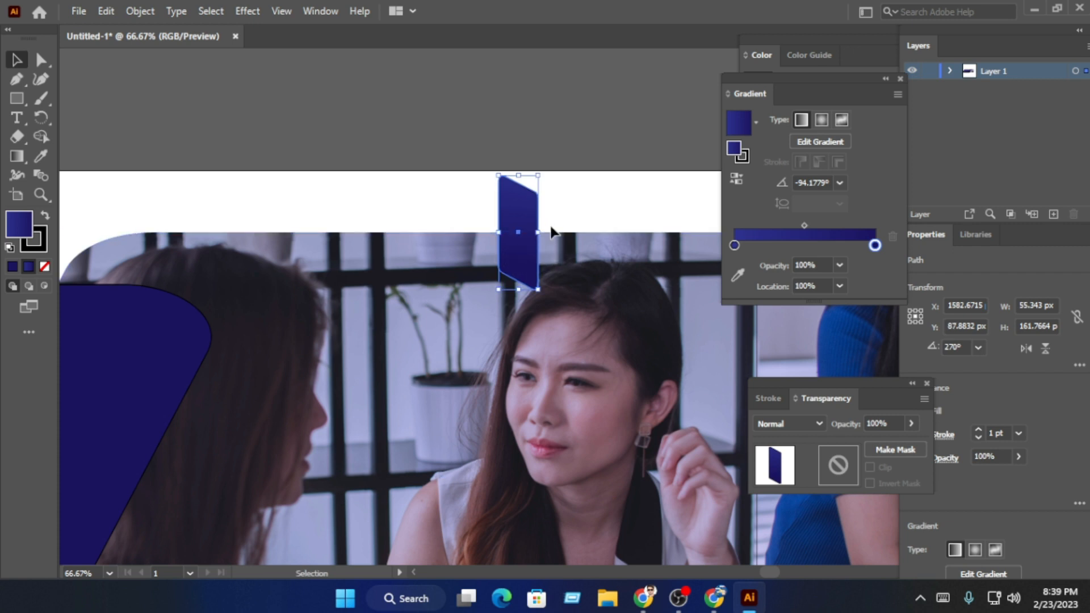
Tilt the small blue bar to about 299° and place a copy to its right at about X 1536 px, Y 88 px.
{"action": "left_click_drag", "start_coordinate": [546, 214], "coordinate": [560, 193]}
{"action": "left_click", "coordinate": [570, 161]}
{"action": "left_click", "coordinate": [511, 220]}
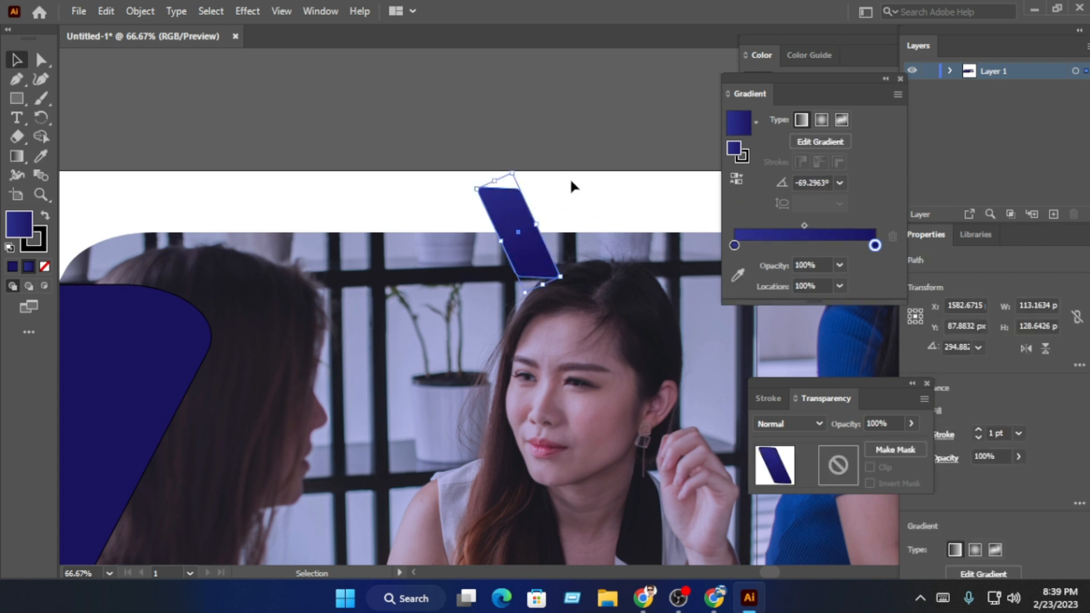
{"action": "left_click_drag", "start_coordinate": [534, 243], "coordinate": [561, 241]}
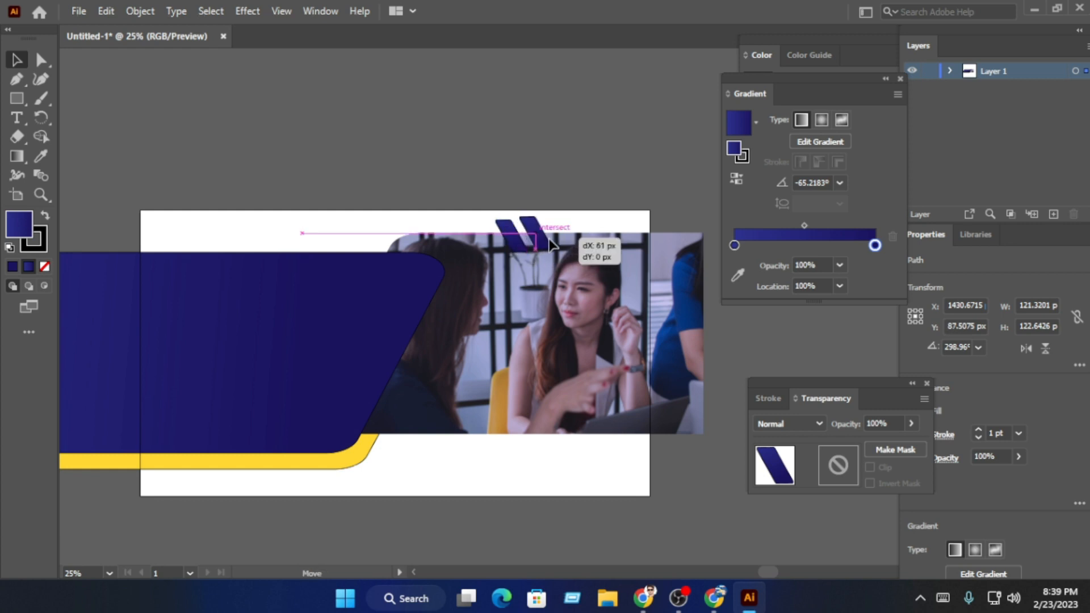
{"action": "left_click", "coordinate": [611, 148]}
{"action": "left_click", "coordinate": [551, 239]}
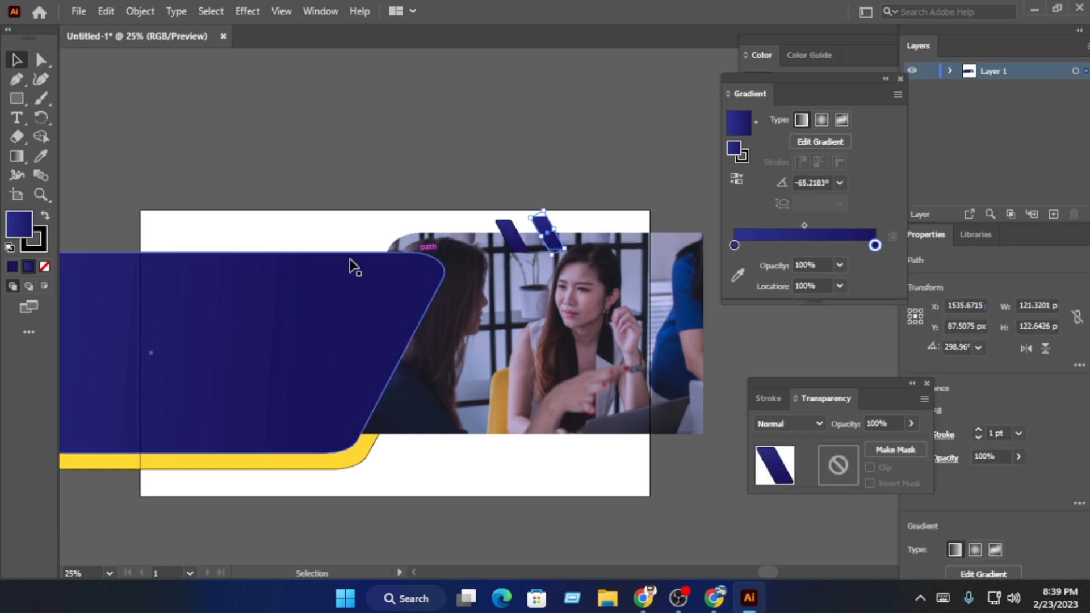
Recolour the copied bar yellow by sampling the yellow accent shape with the Eyedropper.
{"action": "left_click", "coordinate": [42, 154]}
{"action": "left_click", "coordinate": [127, 460]}
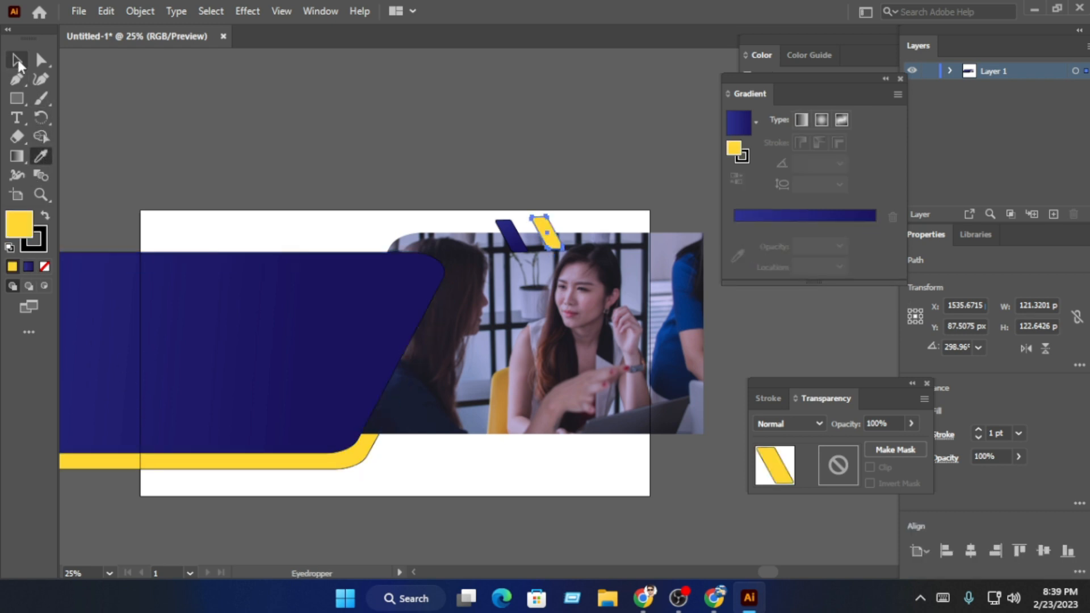
{"action": "left_click", "coordinate": [17, 59]}
{"action": "left_click", "coordinate": [465, 136]}
Nudge the small blue bar to the right, closer to the yellow bar.
{"action": "left_click", "coordinate": [547, 233]}
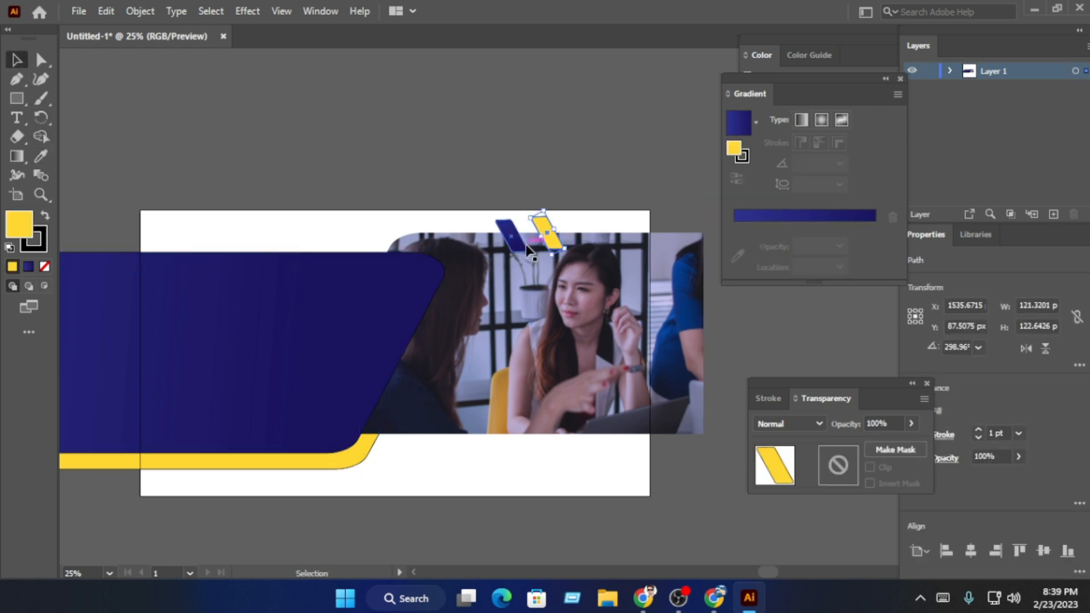
{"action": "left_click", "coordinate": [523, 245]}
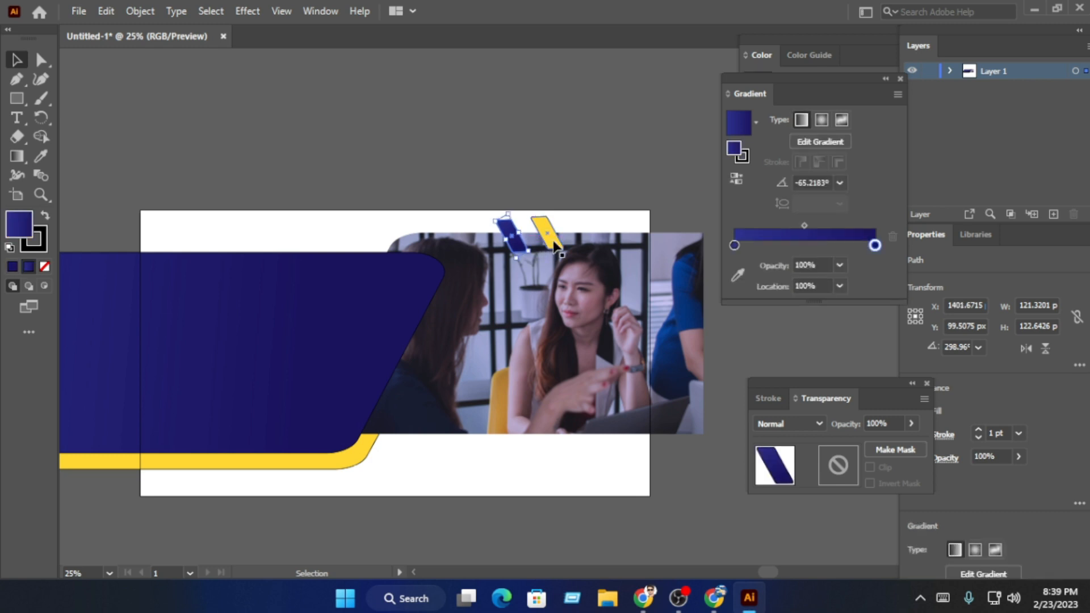
{"action": "key", "text": "shift+Right"}
{"action": "key", "text": "shift+Right"}
{"action": "key", "text": "shift+Right"}
{"action": "key", "text": "shift+Right"}
{"action": "key", "text": "shift+Right"}
{"action": "left_click", "coordinate": [610, 147]}
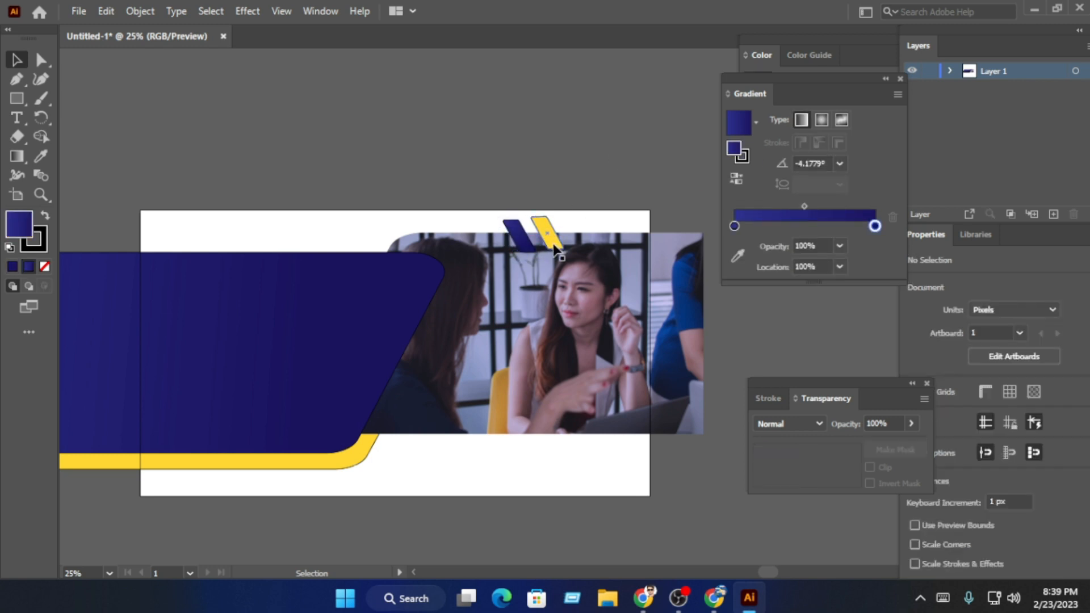
Group the small blue and yellow bars and reduce the group's opacity to 70%.
{"action": "left_click", "coordinate": [546, 234]}
{"action": "left_click", "coordinate": [528, 247], "text": "shift"}
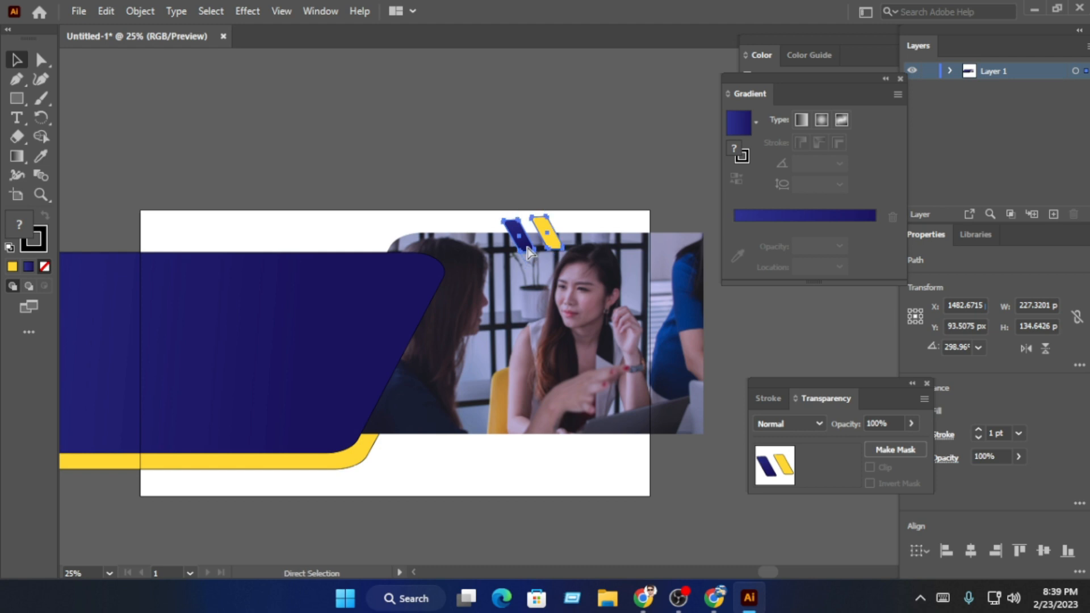
{"action": "key", "text": "ctrl+g"}
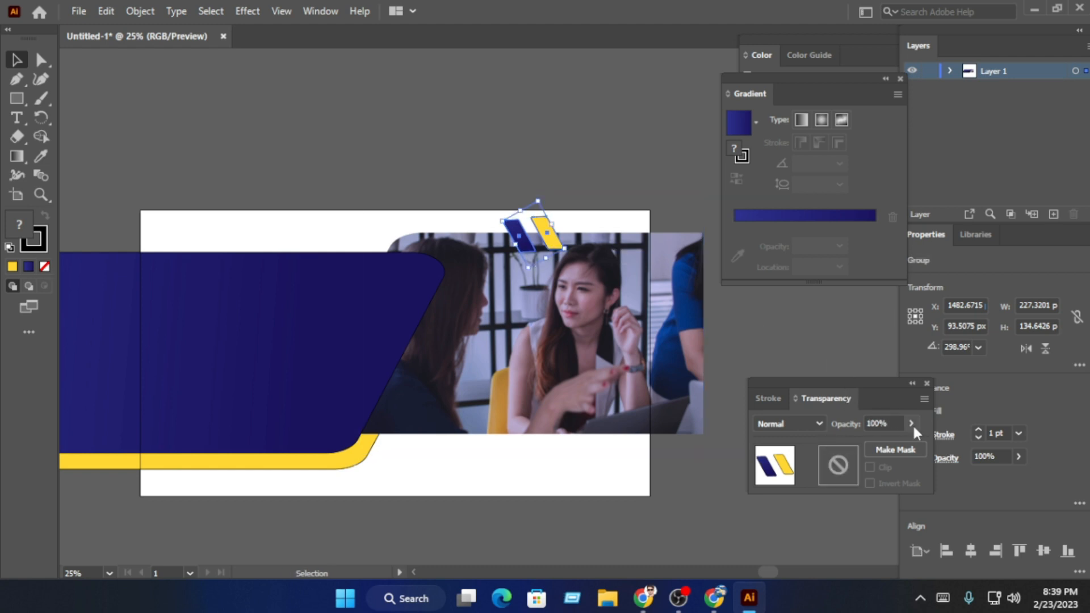
{"action": "left_click_drag", "start_coordinate": [912, 424], "coordinate": [890, 442]}
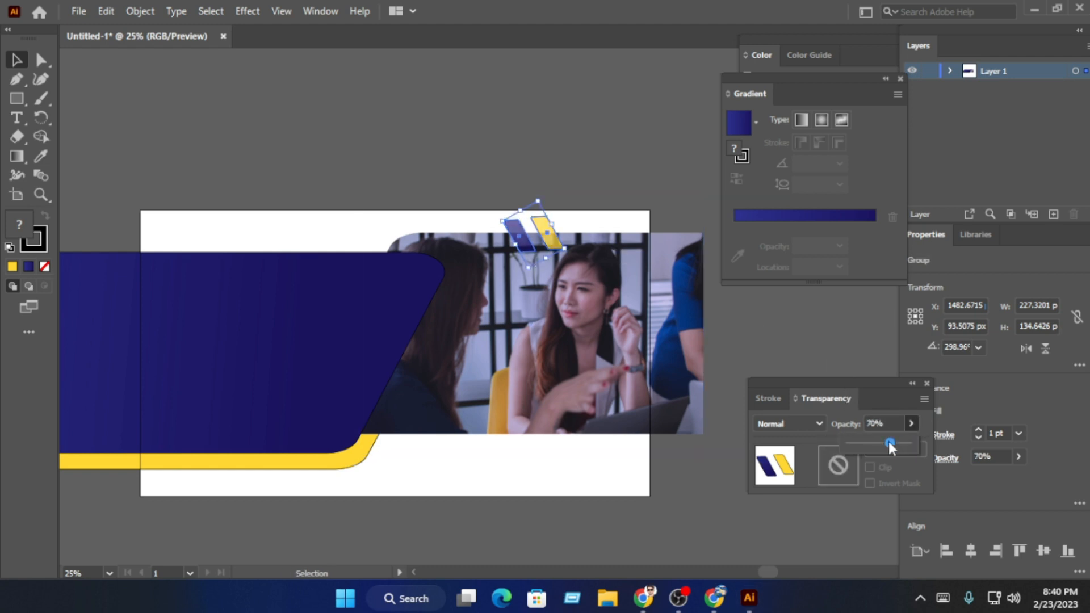
{"action": "left_click", "coordinate": [864, 424]}
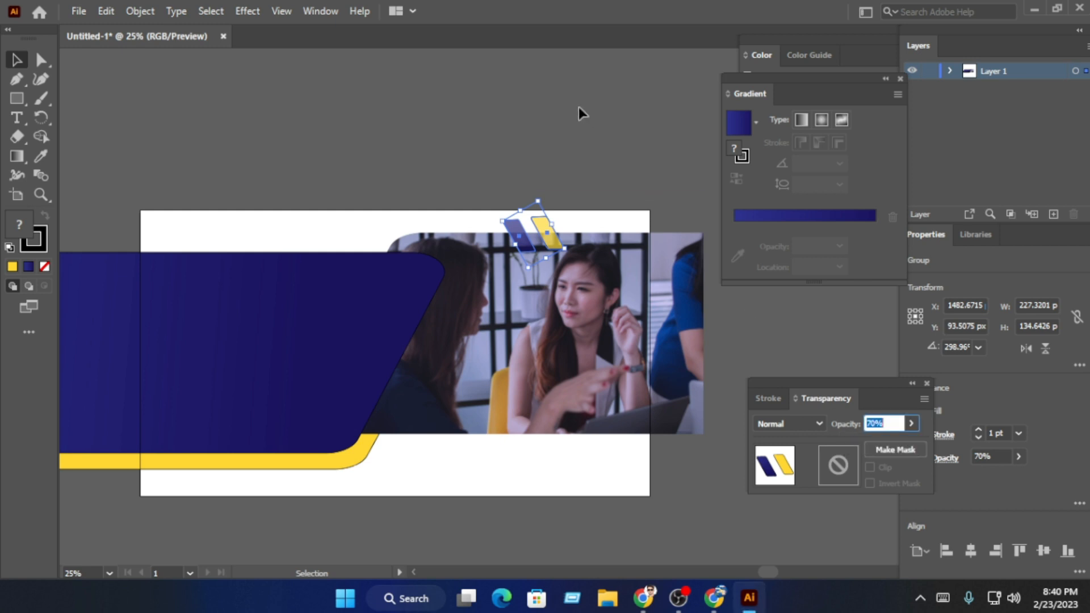
{"action": "left_click", "coordinate": [578, 107]}
Set the blending mode to Screen with no object selected.
{"action": "scroll", "coordinate": [583, 107], "scroll_direction": "down", "scroll_amount": 2}
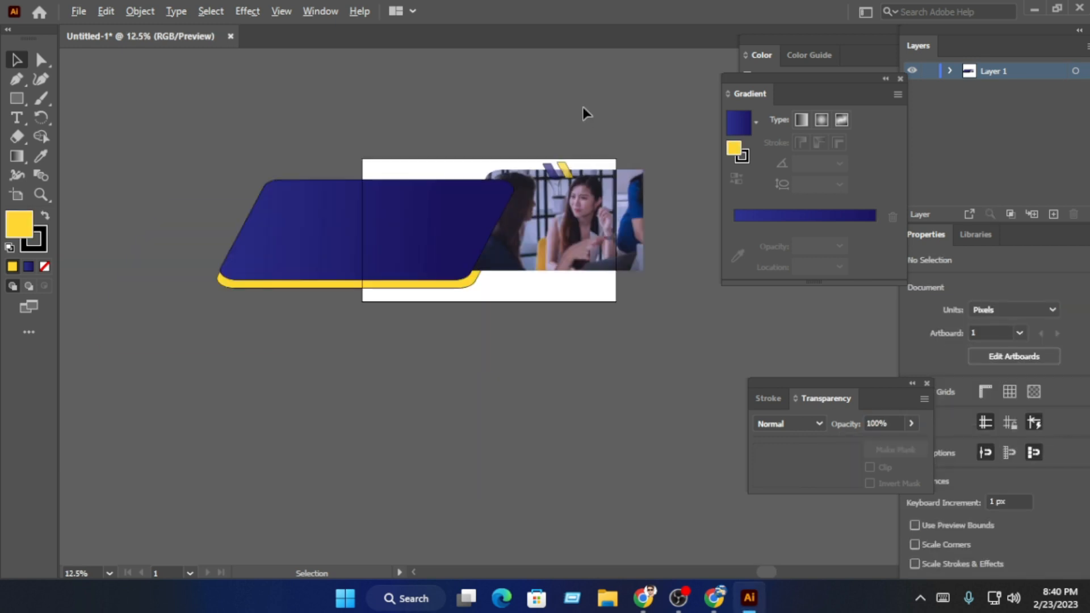
{"action": "scroll", "coordinate": [614, 100], "scroll_direction": "up", "scroll_amount": 2}
{"action": "scroll", "coordinate": [615, 100], "scroll_direction": "up", "scroll_amount": 1}
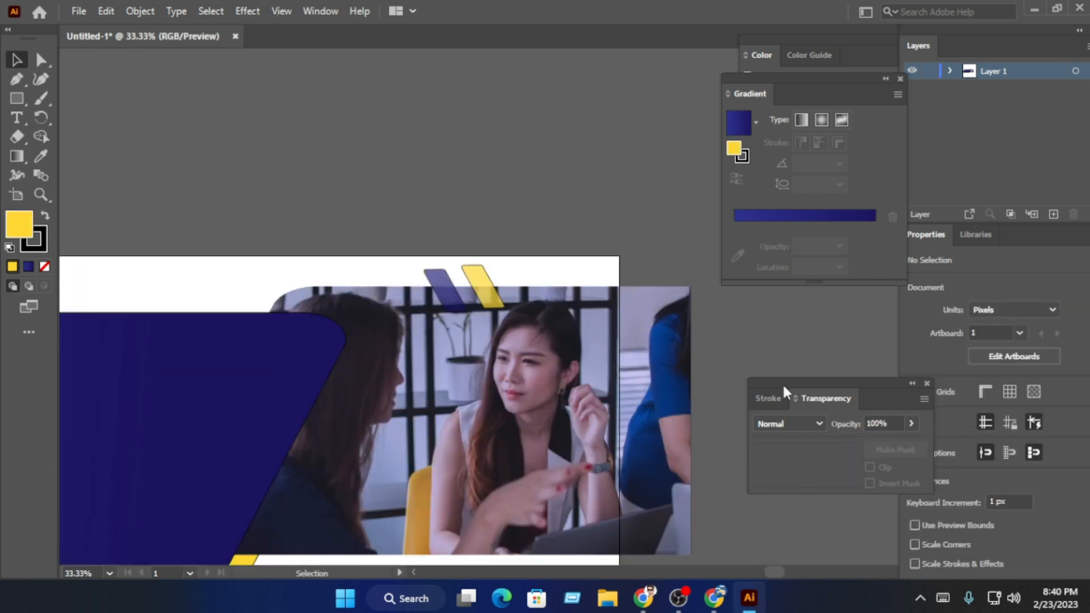
{"action": "left_click", "coordinate": [804, 424]}
{"action": "left_click", "coordinate": [778, 216]}
{"action": "scroll", "coordinate": [657, 291], "scroll_direction": "down", "scroll_amount": 2}
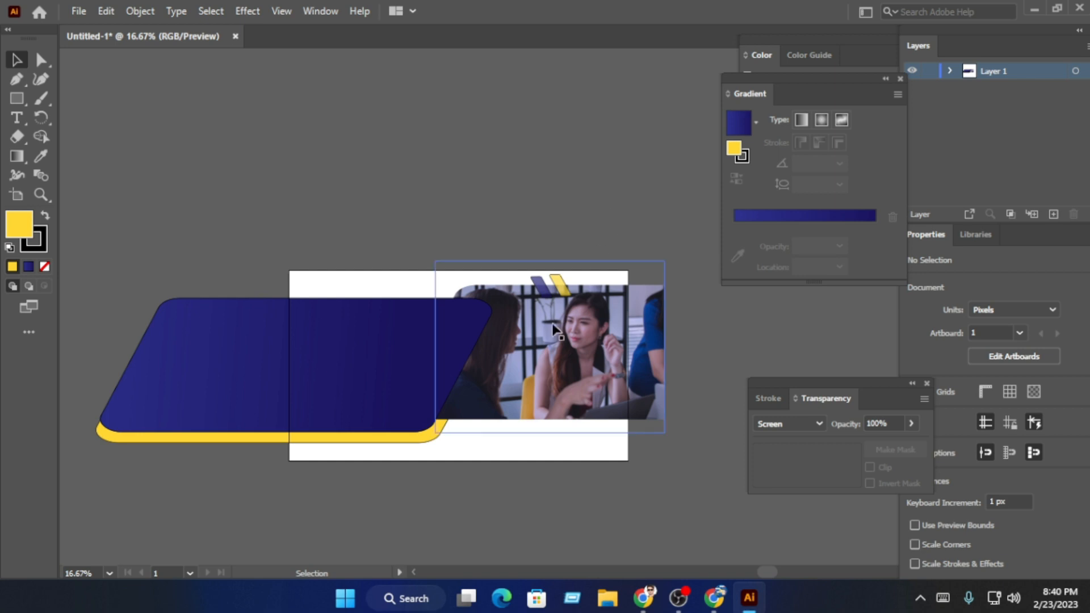
{"action": "scroll", "coordinate": [462, 372], "scroll_direction": "up", "scroll_amount": 1}
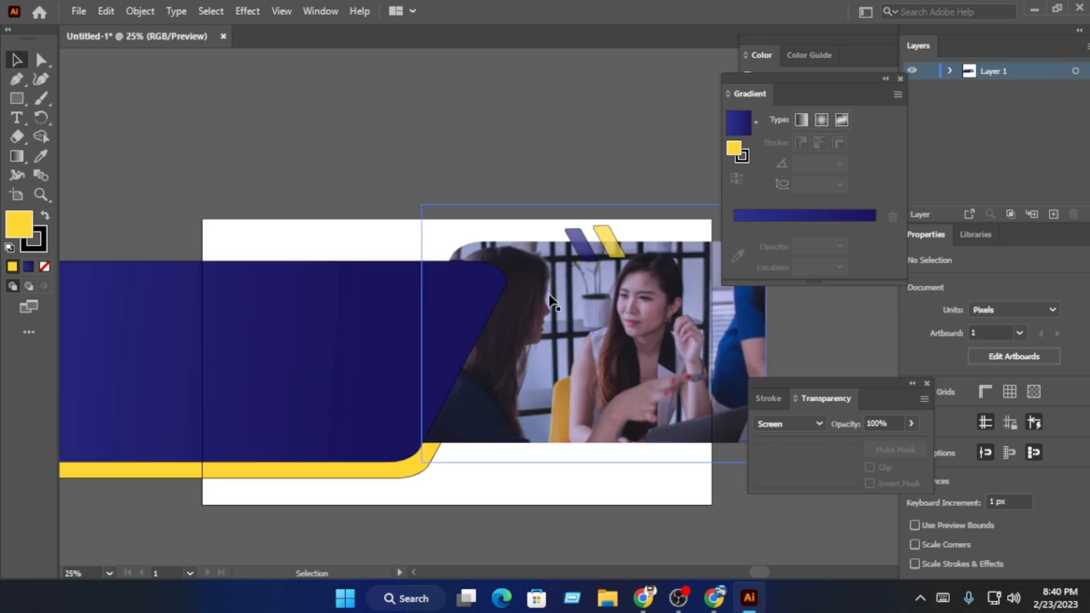
Duplicate the large blue gradient parallelogram and scale the copy down into a small bar overlapping the photo's lower edge.
{"action": "scroll", "coordinate": [559, 295], "scroll_direction": "down", "scroll_amount": 1}
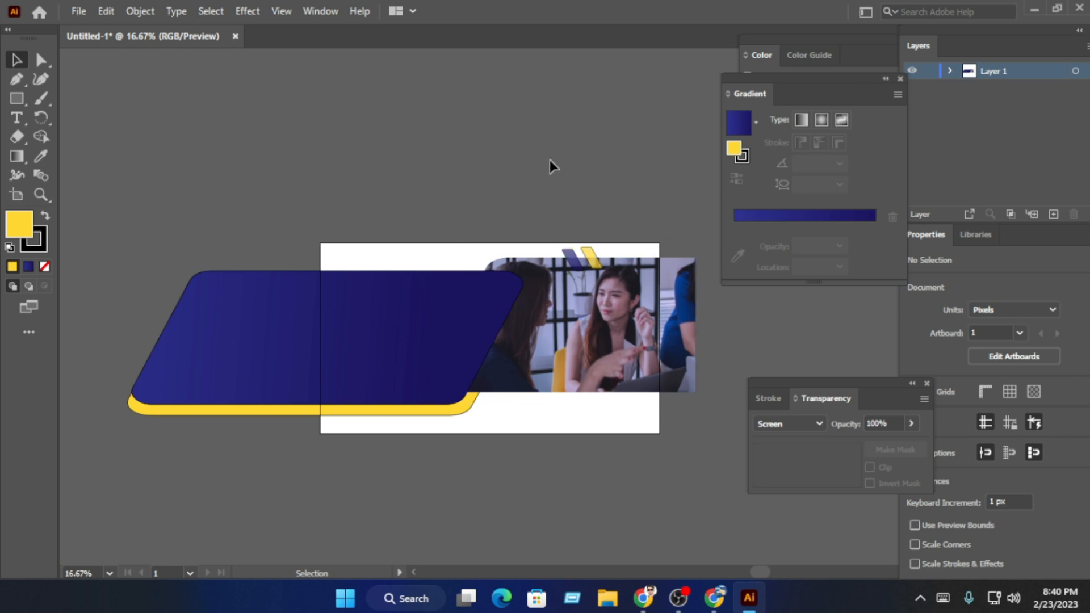
{"action": "left_click", "coordinate": [397, 354]}
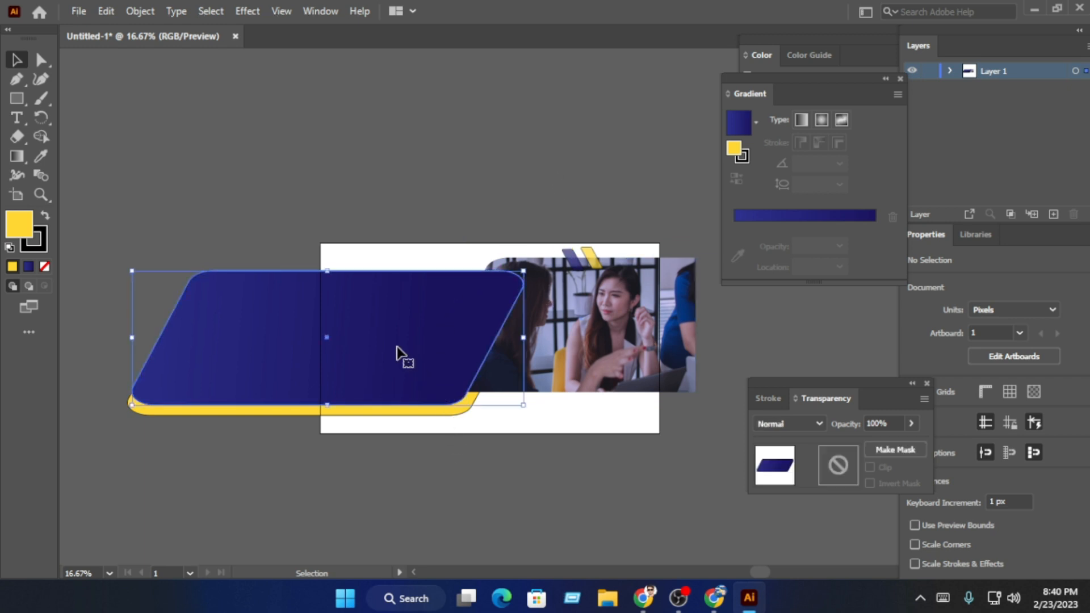
{"action": "left_click_drag", "start_coordinate": [388, 324], "coordinate": [422, 347]}
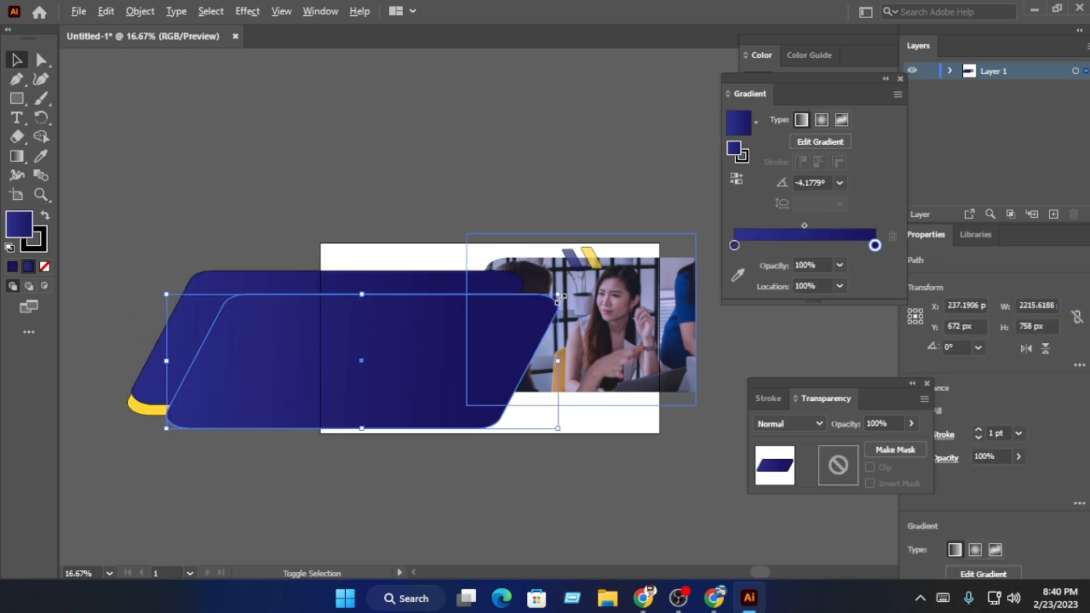
{"action": "left_click_drag", "start_coordinate": [559, 293], "coordinate": [552, 398]}
{"action": "scroll", "coordinate": [646, 349], "scroll_direction": "up", "scroll_amount": 3}
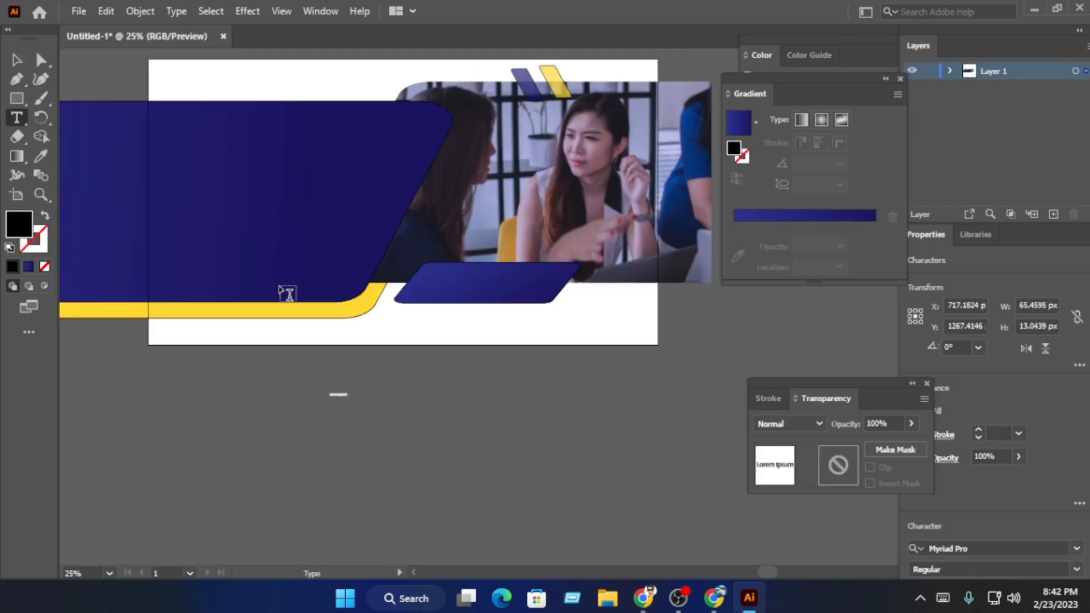
Close the Gradient and Transparency panels and delete the small placeholder text below the artboard.
{"action": "left_click", "coordinate": [19, 118]}
{"action": "left_click", "coordinate": [899, 79]}
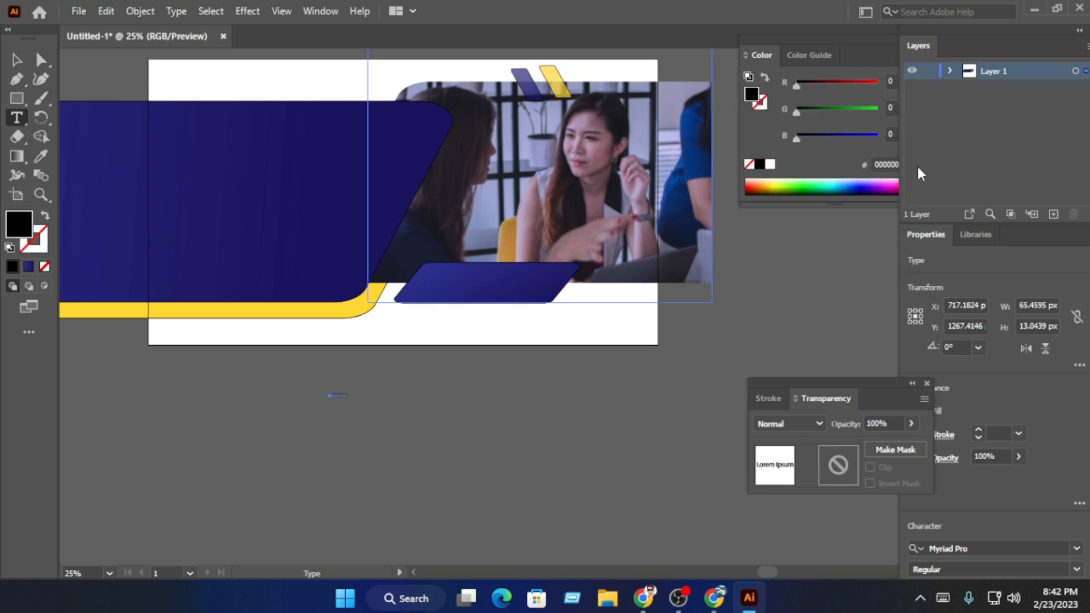
{"action": "left_click", "coordinate": [928, 382]}
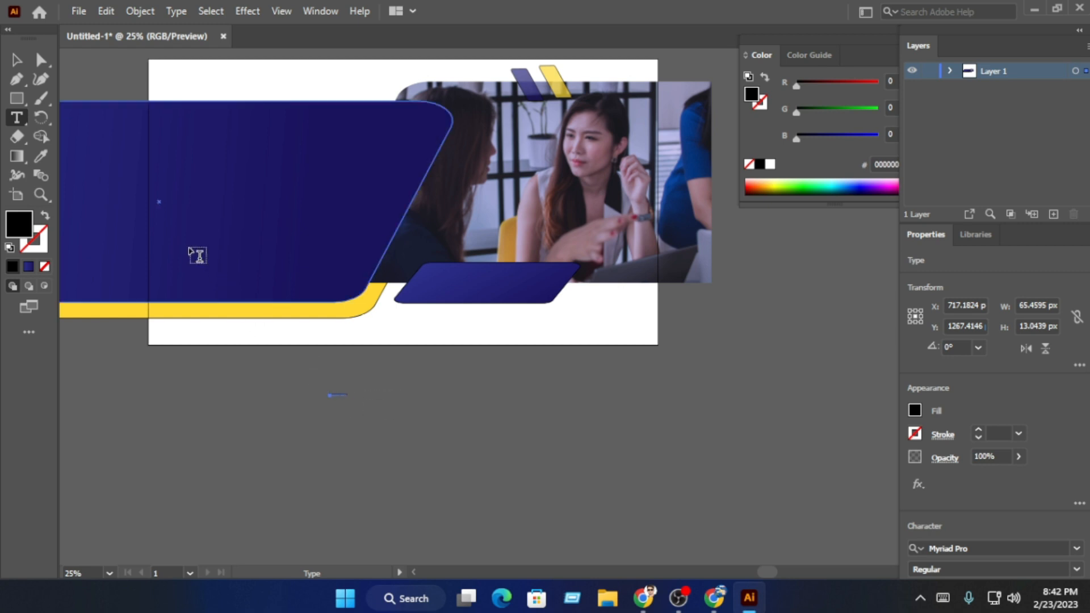
{"action": "key", "text": "Escape"}
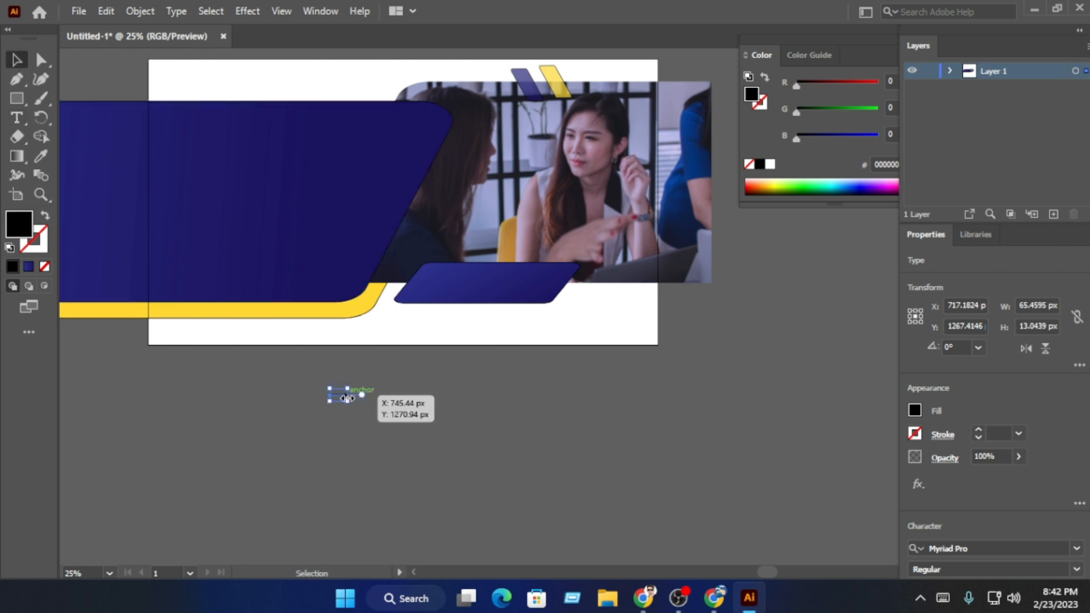
{"action": "key", "text": "Delete"}
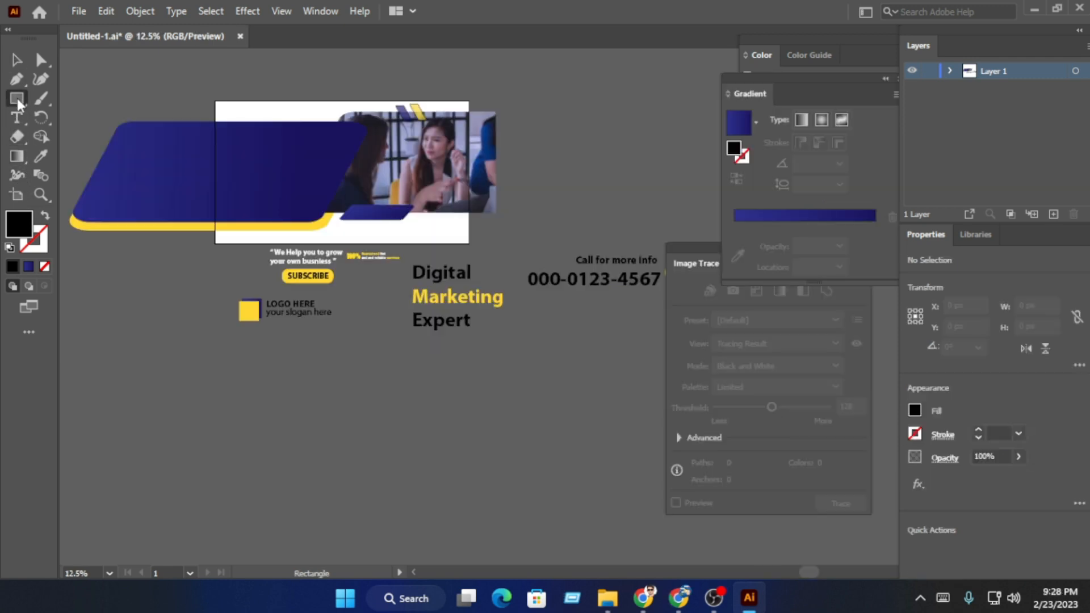
Draw a 1920 by 1080 px rectangle covering the whole artboard and send it to the back.
{"action": "left_click_drag", "start_coordinate": [215, 101], "coordinate": [469, 243]}
{"action": "right_click", "coordinate": [400, 148]}
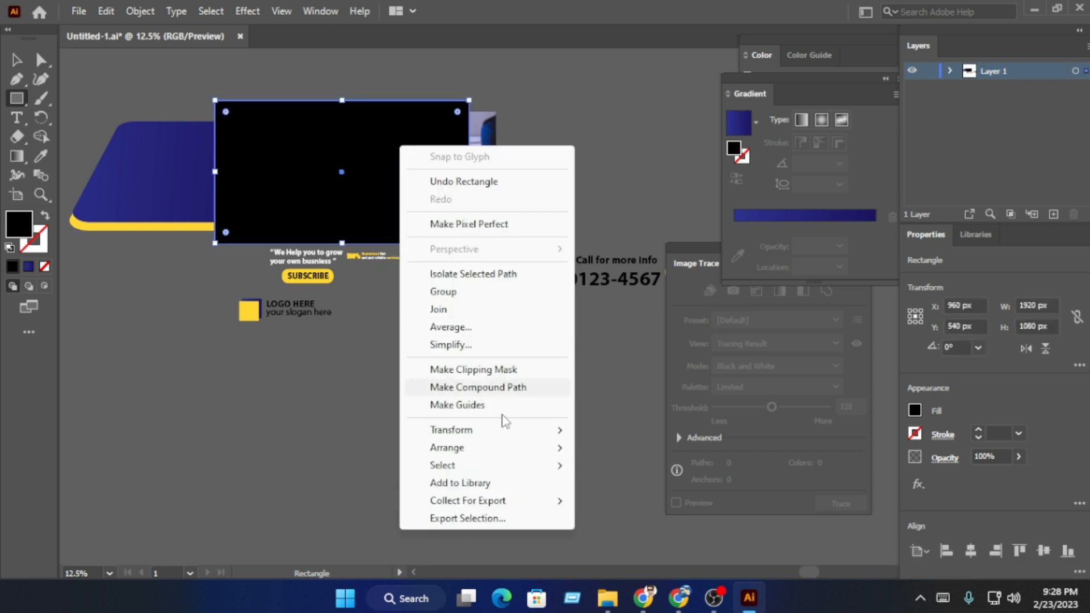
{"action": "mouse_move", "coordinate": [556, 448]}
{"action": "left_click", "coordinate": [647, 501]}
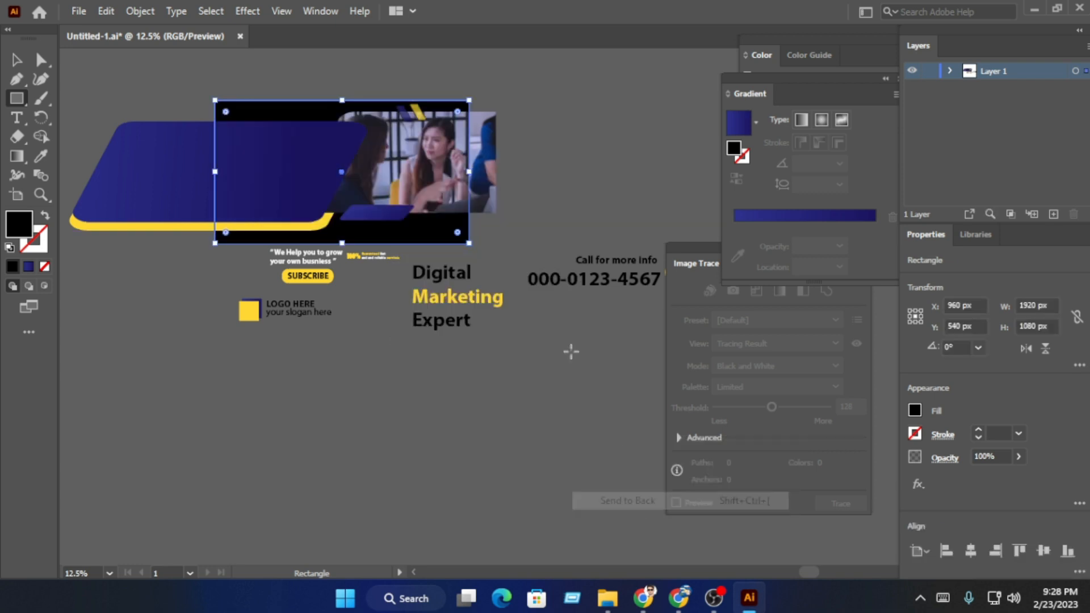
Fill the background rectangle with a solid very light grey.
{"action": "double_click", "coordinate": [19, 229]}
{"action": "mouse_move", "coordinate": [438, 205]}
{"action": "left_mouse_down"}
{"action": "mouse_move", "coordinate": [425, 208]}
{"action": "mouse_move", "coordinate": [430, 222]}
{"action": "left_mouse_up"}
{"action": "left_click", "coordinate": [827, 200]}
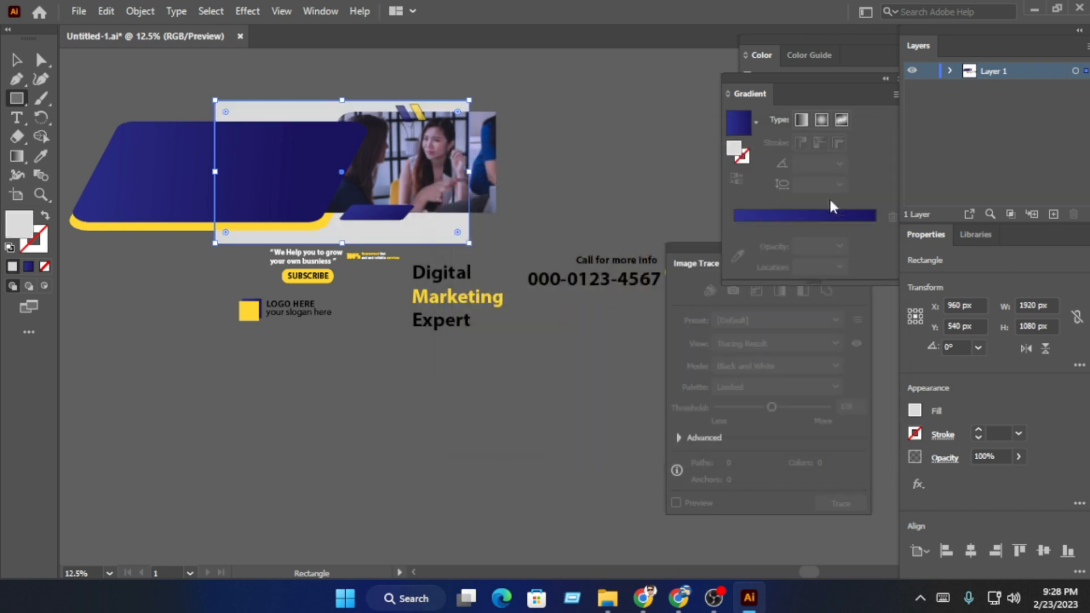
{"action": "key", "text": "ctrl+equal"}
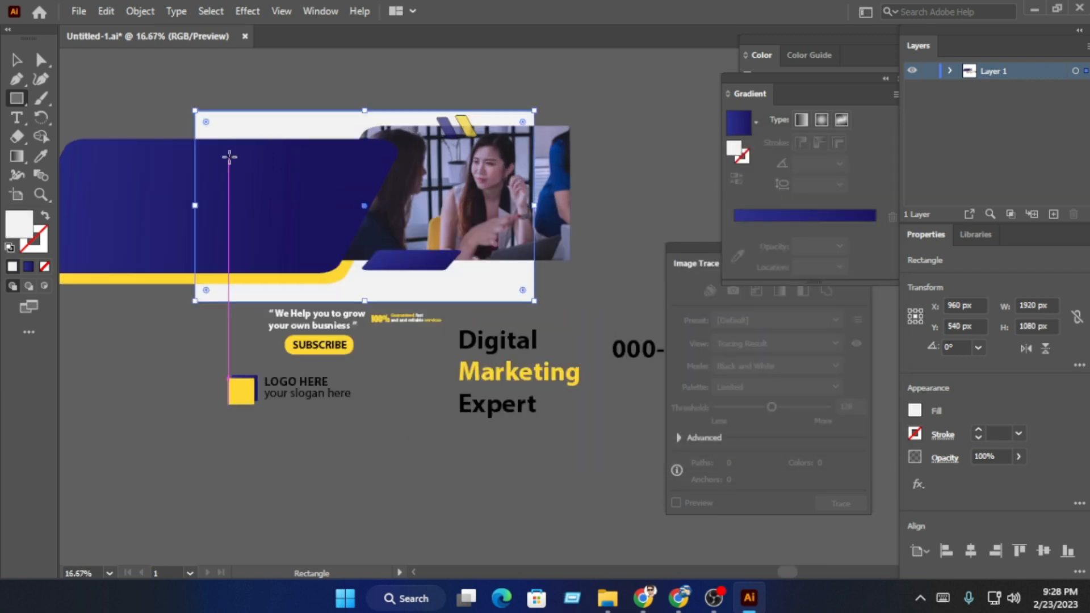
Fill the background rectangle with the Golden Ring gradient preset.
{"action": "left_click", "coordinate": [29, 268]}
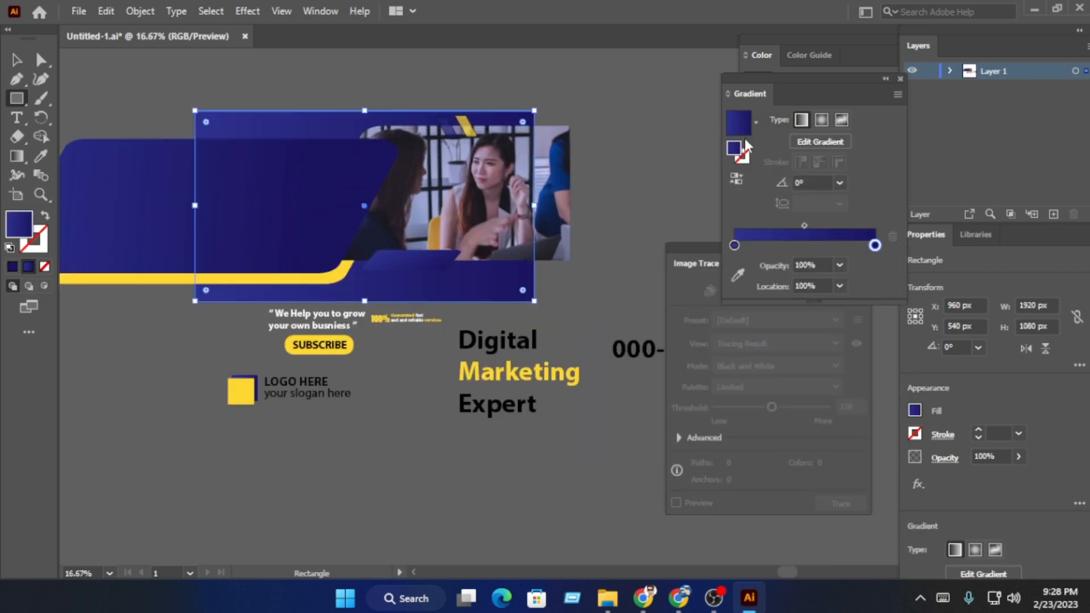
{"action": "left_click", "coordinate": [757, 121]}
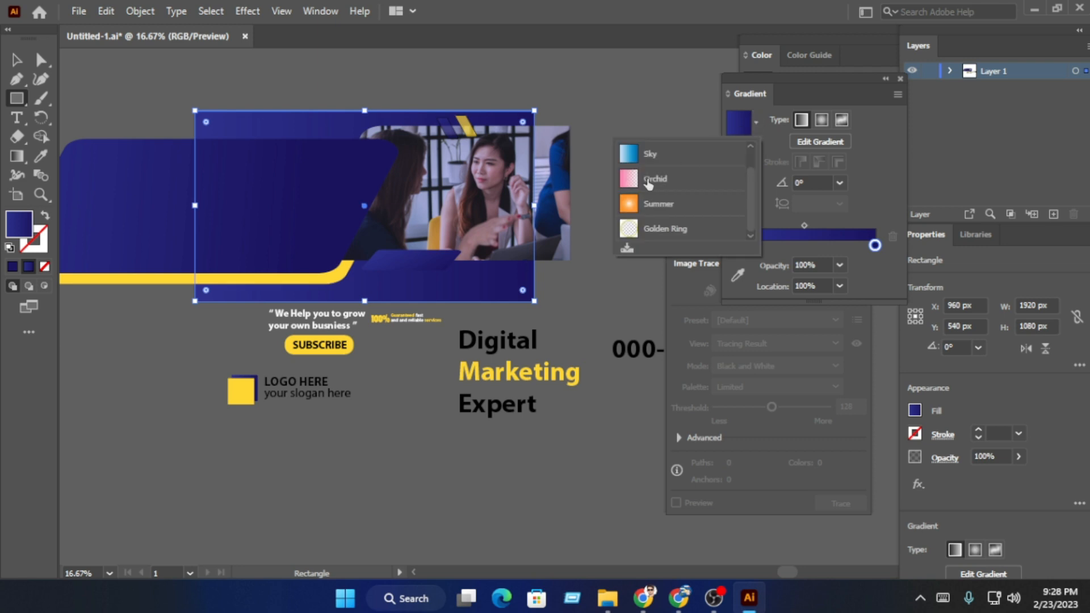
{"action": "left_click", "coordinate": [675, 232]}
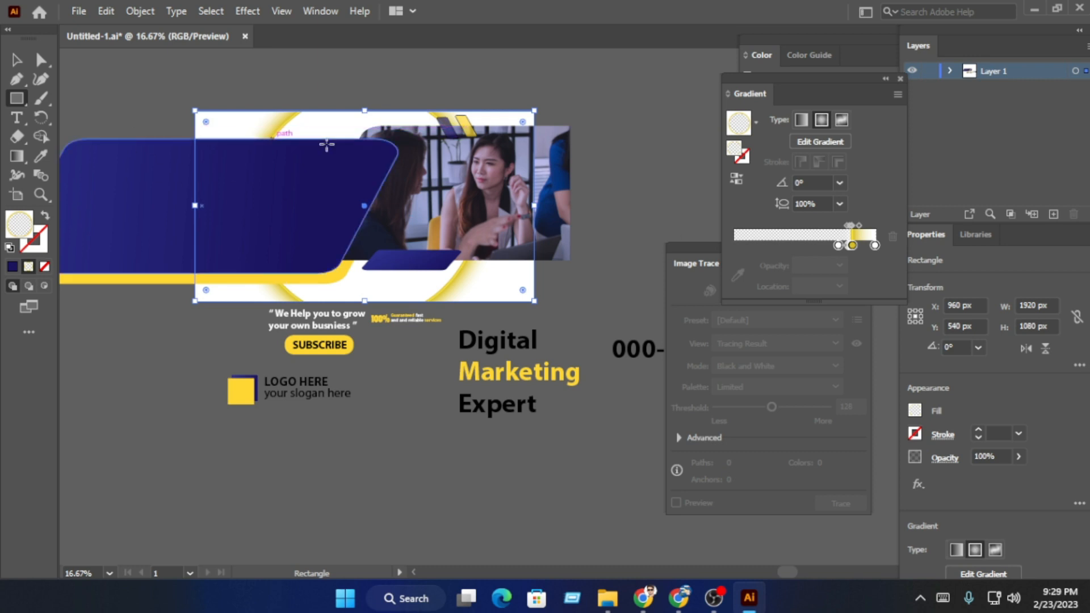
Set the background's radial gradient to a 90% aspect ratio and a 45° angle, and deselect the rectangle.
{"action": "left_click", "coordinate": [839, 203]}
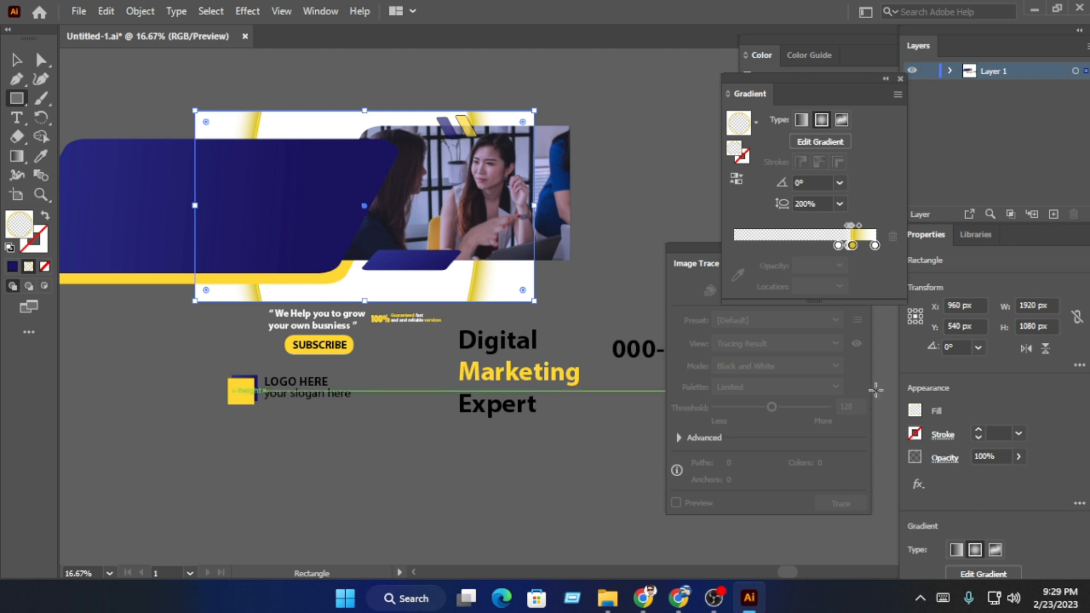
{"action": "left_click", "coordinate": [840, 204]}
{"action": "left_click", "coordinate": [868, 362]}
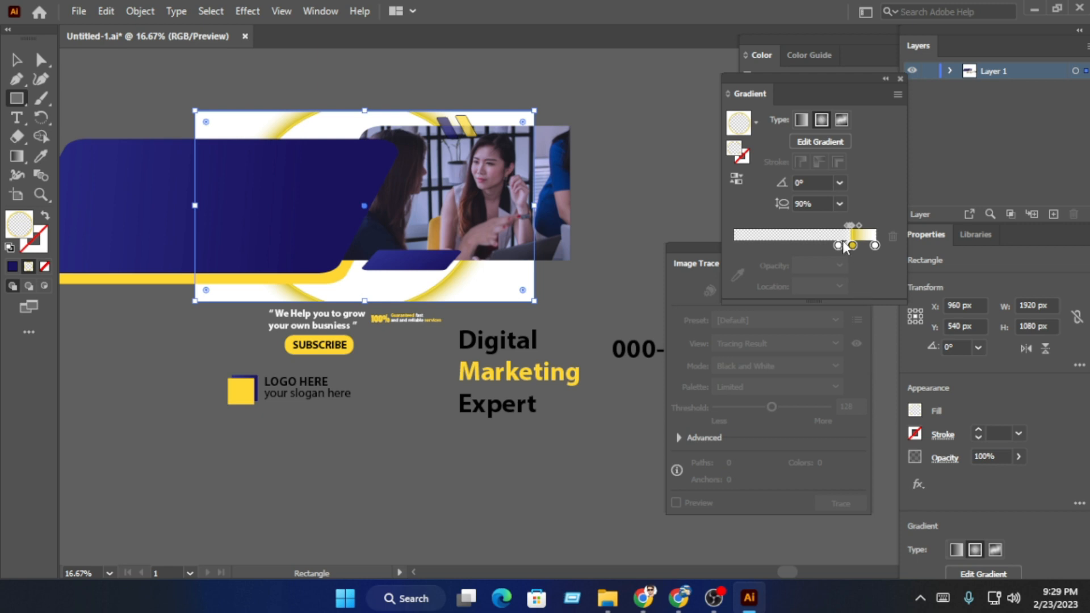
{"action": "left_click", "coordinate": [838, 183]}
{"action": "left_click", "coordinate": [855, 270]}
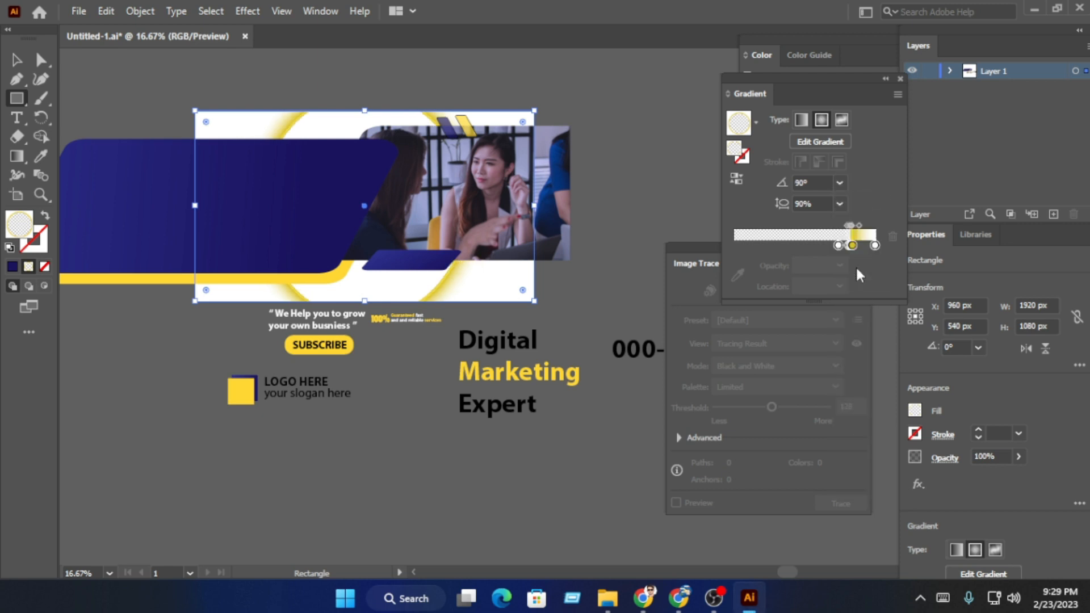
{"action": "left_click", "coordinate": [839, 182]}
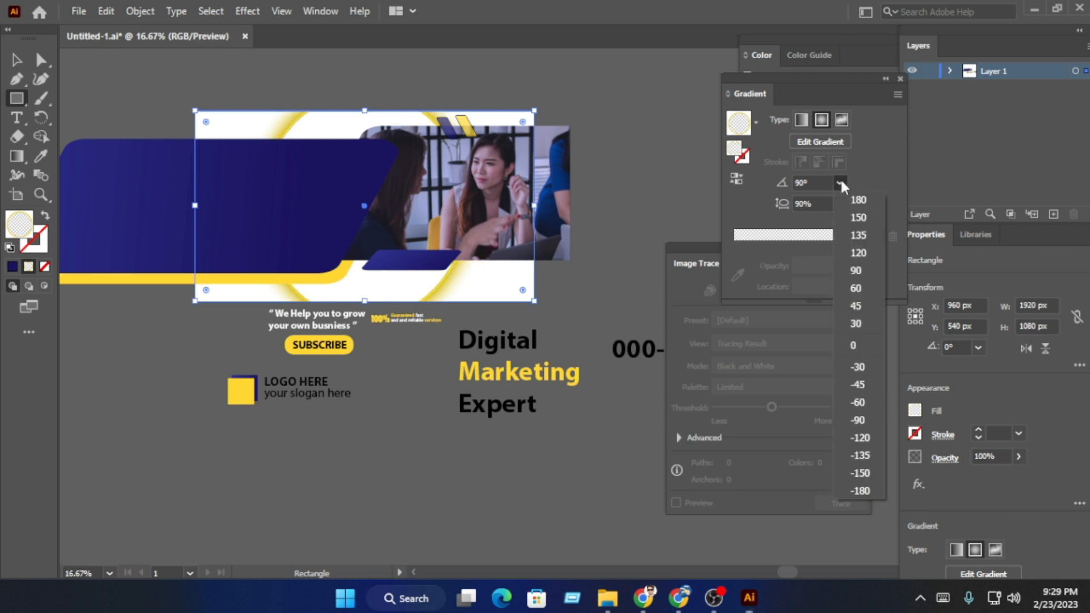
{"action": "left_click", "coordinate": [857, 306]}
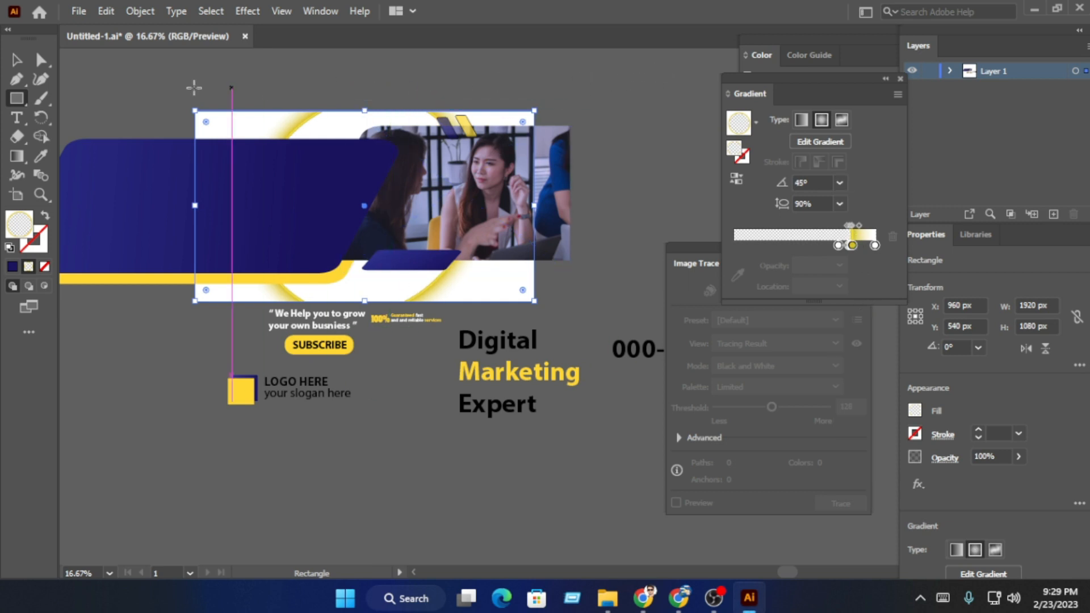
{"action": "left_click", "coordinate": [16, 59]}
{"action": "left_click", "coordinate": [294, 72]}
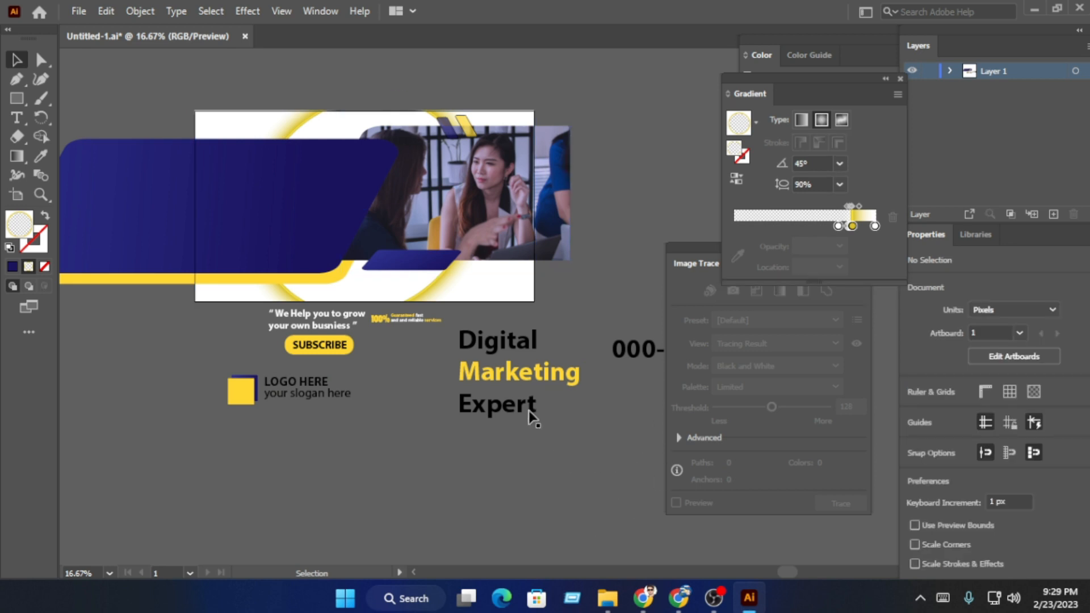
Move the logo and slogan group to the artboard's upper-left corner and scale it down to about 283 by 67 px.
{"action": "left_click_drag", "start_coordinate": [279, 373], "coordinate": [284, 130]}
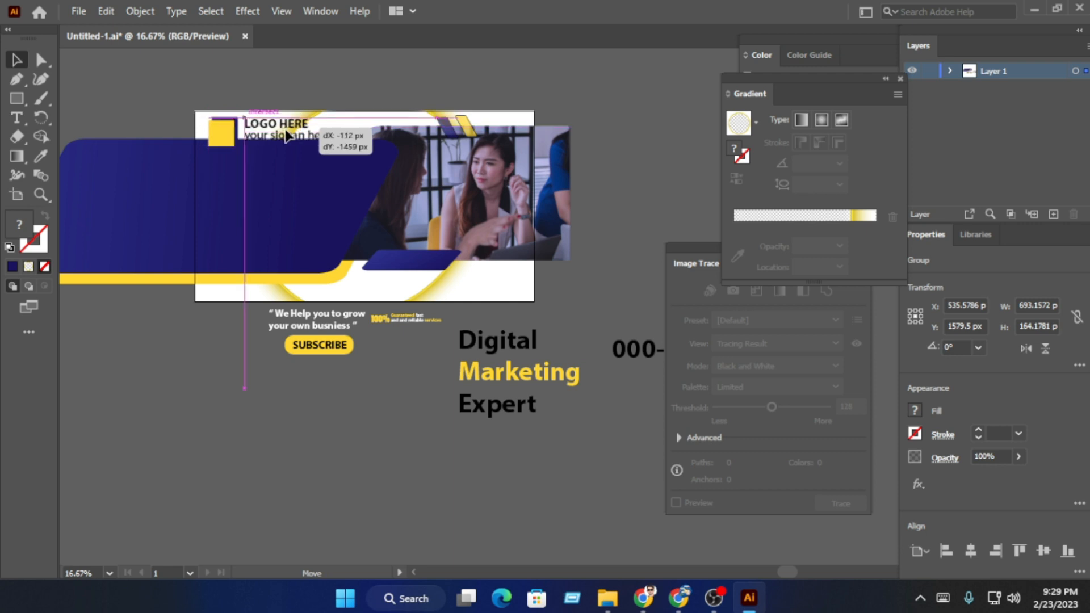
{"action": "key", "text": "ctrl+equal"}
{"action": "key", "text": "ctrl+equal"}
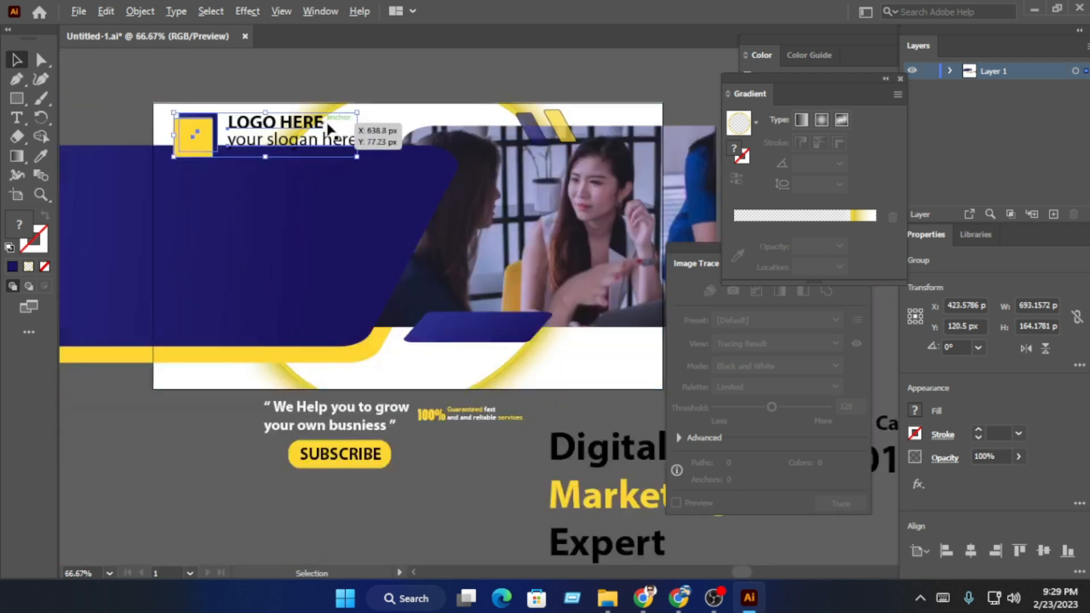
{"action": "scroll", "coordinate": [327, 123], "scroll_direction": "down", "scroll_amount": 2}
{"action": "left_click_drag", "start_coordinate": [348, 115], "coordinate": [236, 128]}
{"action": "scroll", "coordinate": [294, 124], "scroll_direction": "up", "scroll_amount": 3}
{"action": "scroll", "coordinate": [229, 132], "scroll_direction": "down", "scroll_amount": 2}
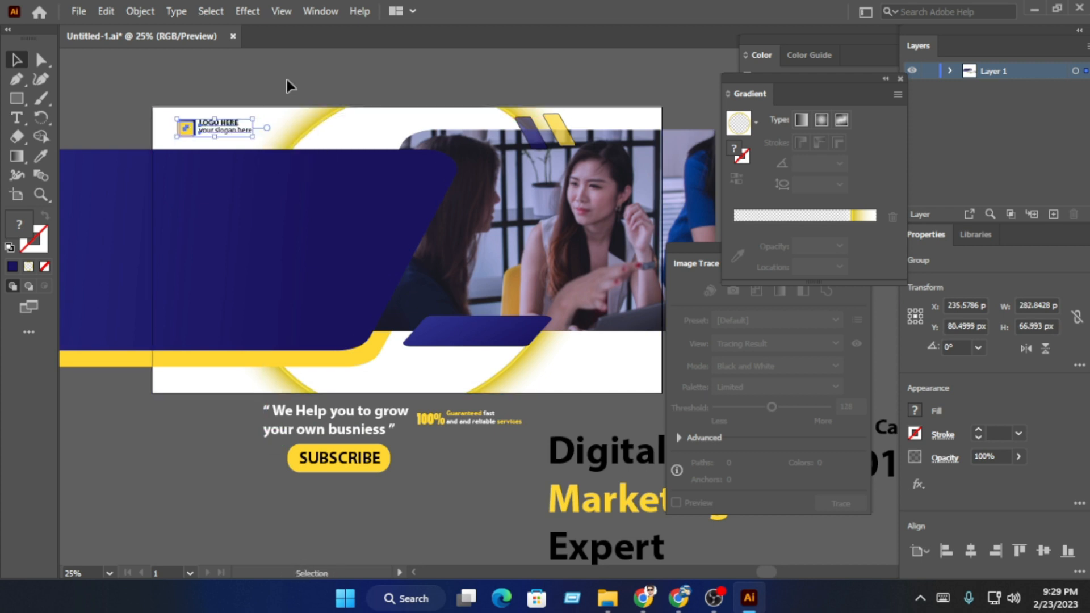
{"action": "left_click", "coordinate": [297, 85]}
Move the "Digital Marketing Expert" headline onto the large blue parallelogram and scale it down to about 483 by 364 px.
{"action": "scroll", "coordinate": [298, 85], "scroll_direction": "down", "scroll_amount": 1}
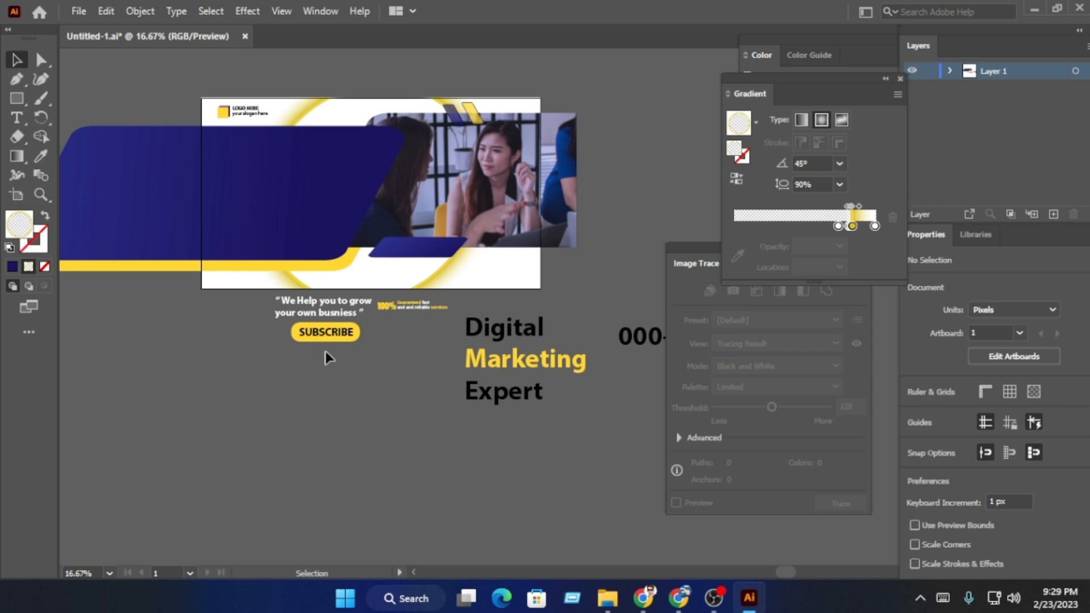
{"action": "scroll", "coordinate": [326, 358], "scroll_direction": "up", "scroll_amount": 1}
{"action": "left_click_drag", "start_coordinate": [582, 316], "coordinate": [419, 191]}
{"action": "scroll", "coordinate": [593, 336], "scroll_direction": "down", "scroll_amount": 2}
{"action": "scroll", "coordinate": [420, 191], "scroll_direction": "up", "scroll_amount": 3}
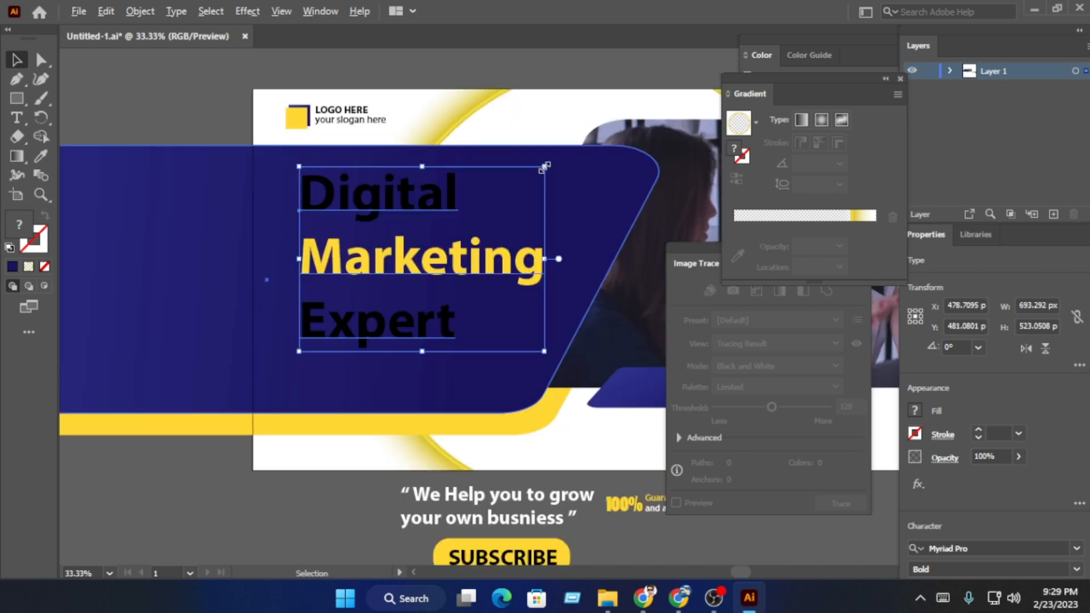
{"action": "left_click_drag", "start_coordinate": [545, 168], "coordinate": [543, 168]}
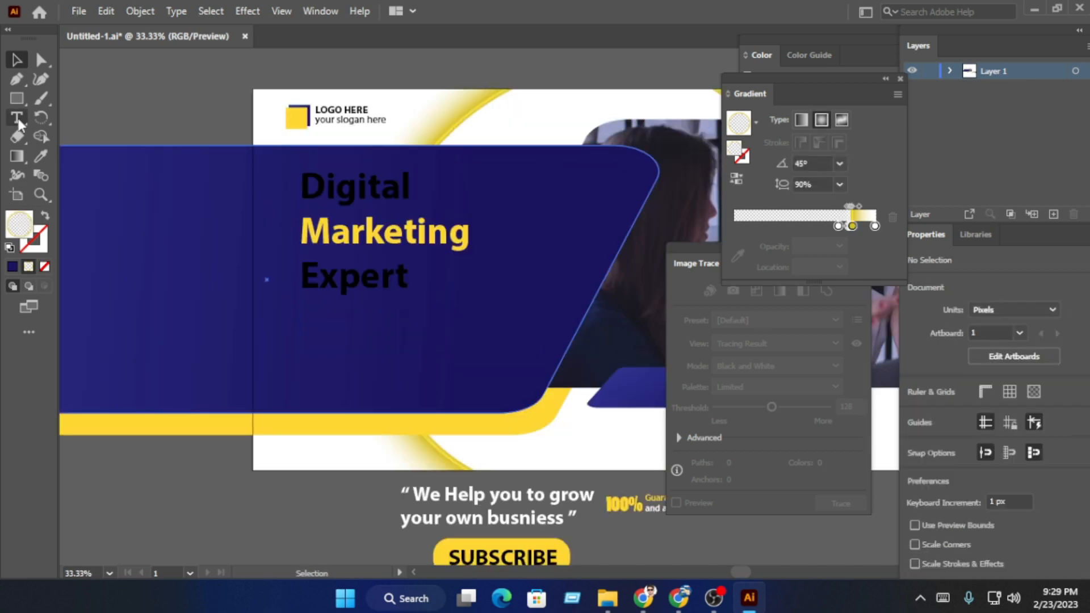
Recolour the word "Digital" in the headline white (FFFFFF).
{"action": "left_click", "coordinate": [16, 118]}
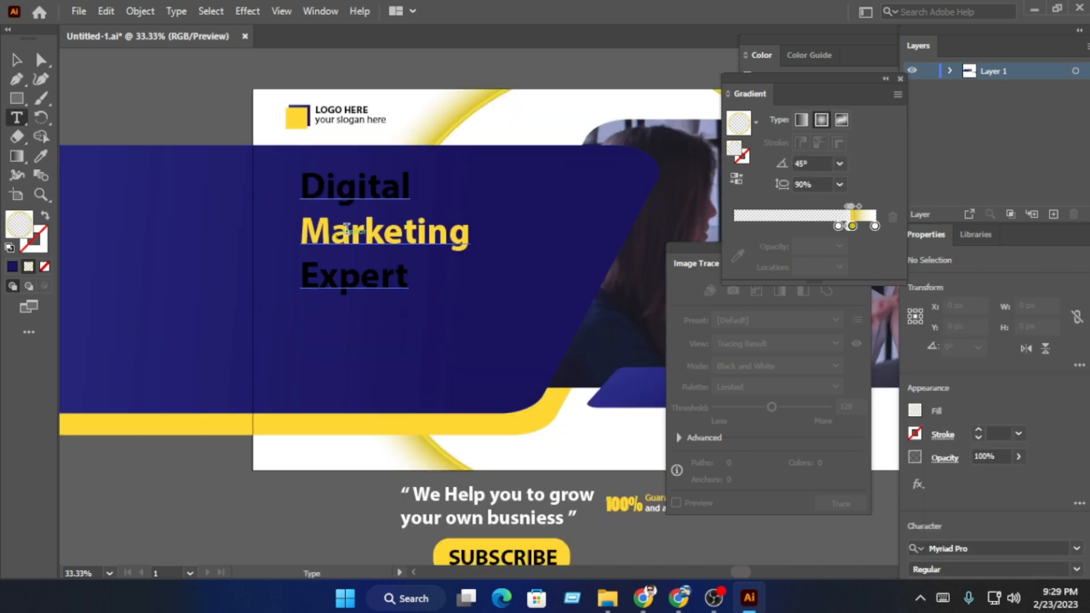
{"action": "double_click", "coordinate": [357, 191]}
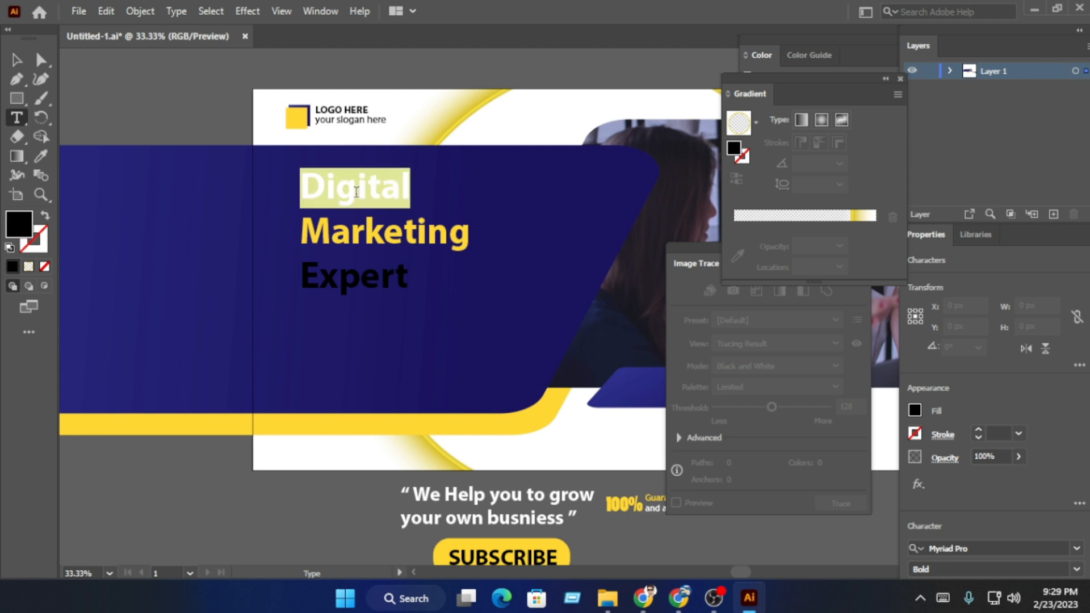
{"action": "double_click", "coordinate": [24, 226]}
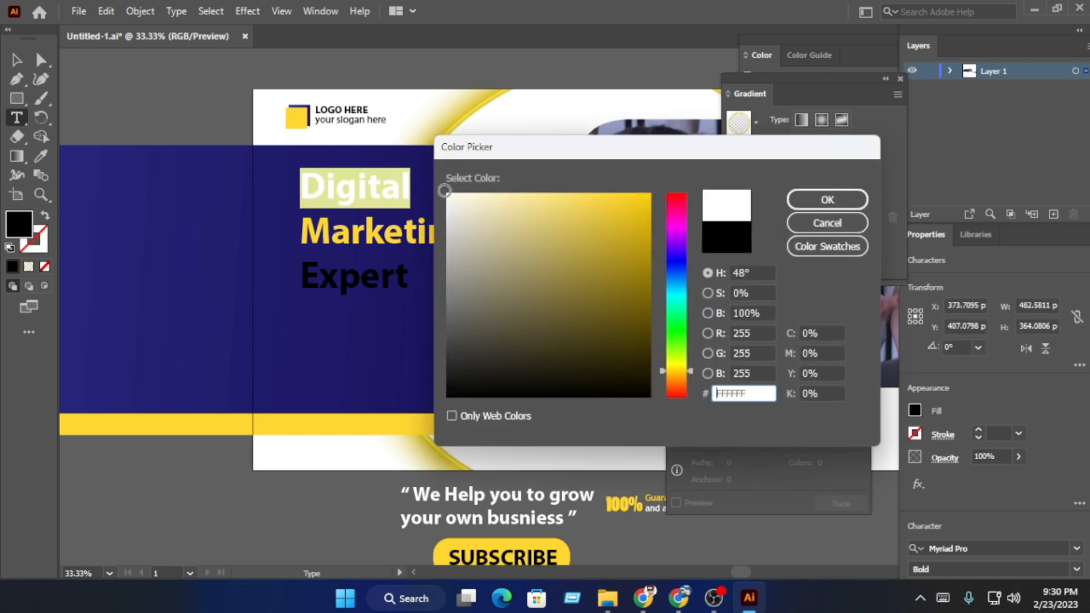
{"action": "left_click", "coordinate": [827, 199]}
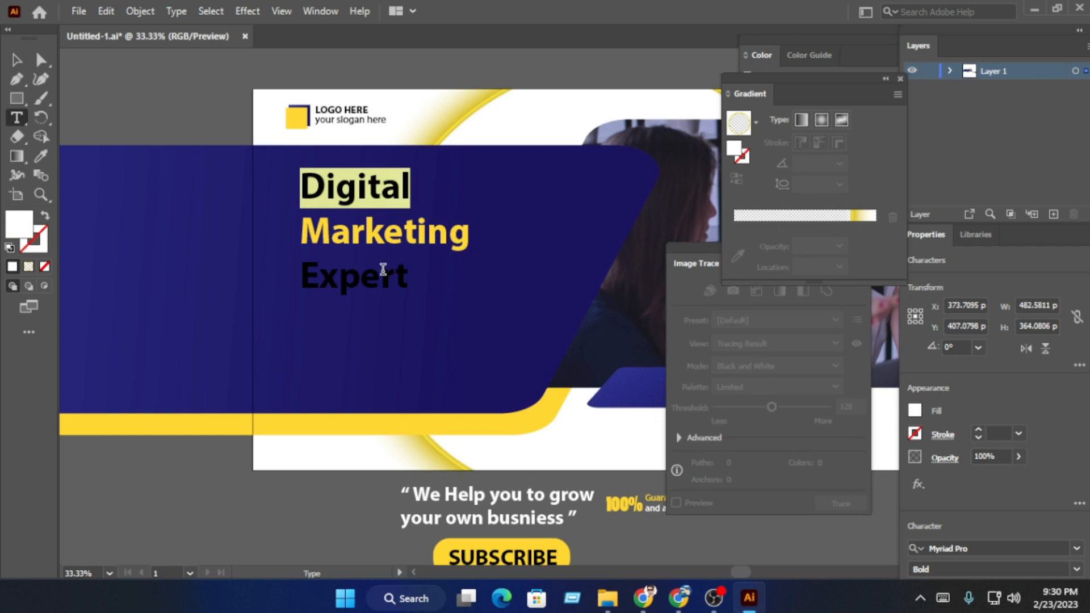
Recolour the word "Expert" in the headline white (FFFFFF).
{"action": "left_click", "coordinate": [384, 269]}
{"action": "double_click", "coordinate": [400, 276]}
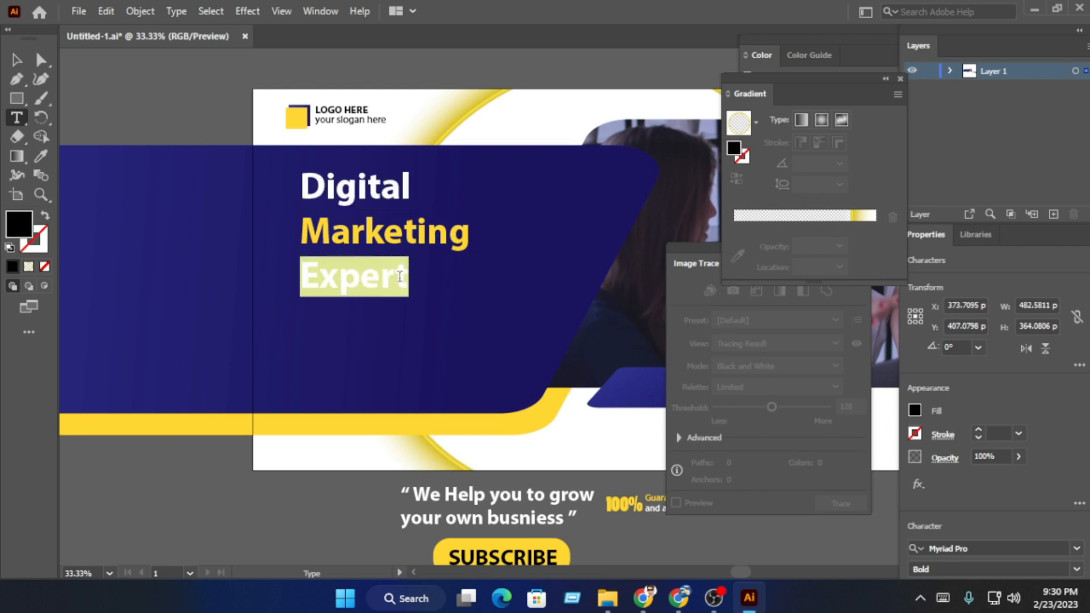
{"action": "double_click", "coordinate": [24, 223]}
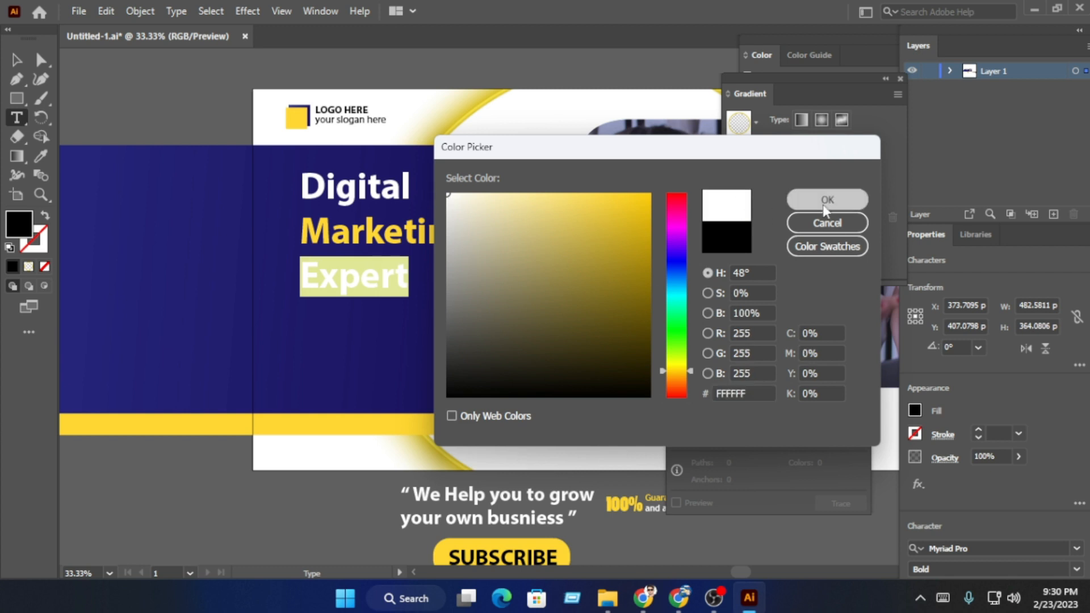
{"action": "left_click", "coordinate": [825, 201]}
{"action": "left_click", "coordinate": [15, 62]}
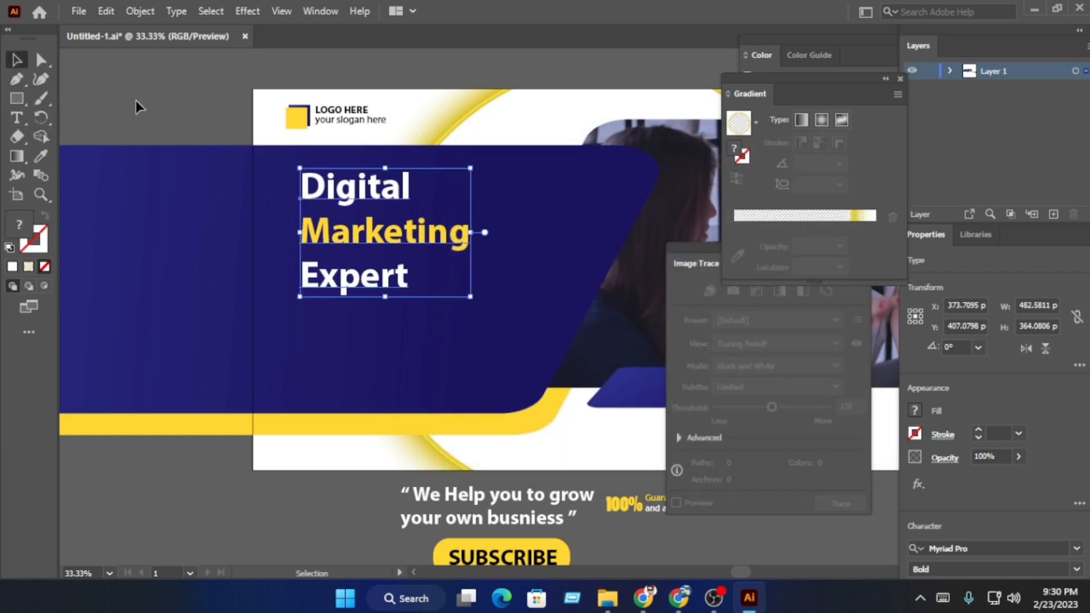
Set the entire "Digital Marketing Expert" headline to a 100 pt font size with 90 pt leading.
{"action": "double_click", "coordinate": [392, 227]}
{"action": "key", "text": "ctrl+a"}
{"action": "key", "text": "ctrl+t"}
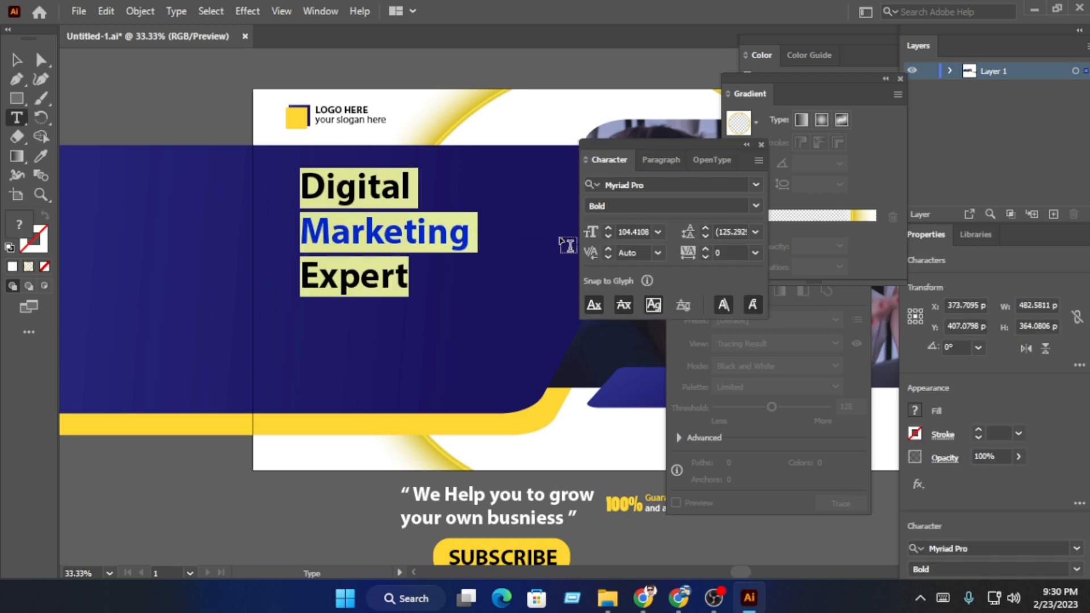
{"action": "left_click", "coordinate": [732, 231]}
{"action": "type", "text": "126"}
{"action": "key", "text": "Return"}
{"action": "scroll", "coordinate": [735, 232], "scroll_direction": "down", "scroll_amount": 19}
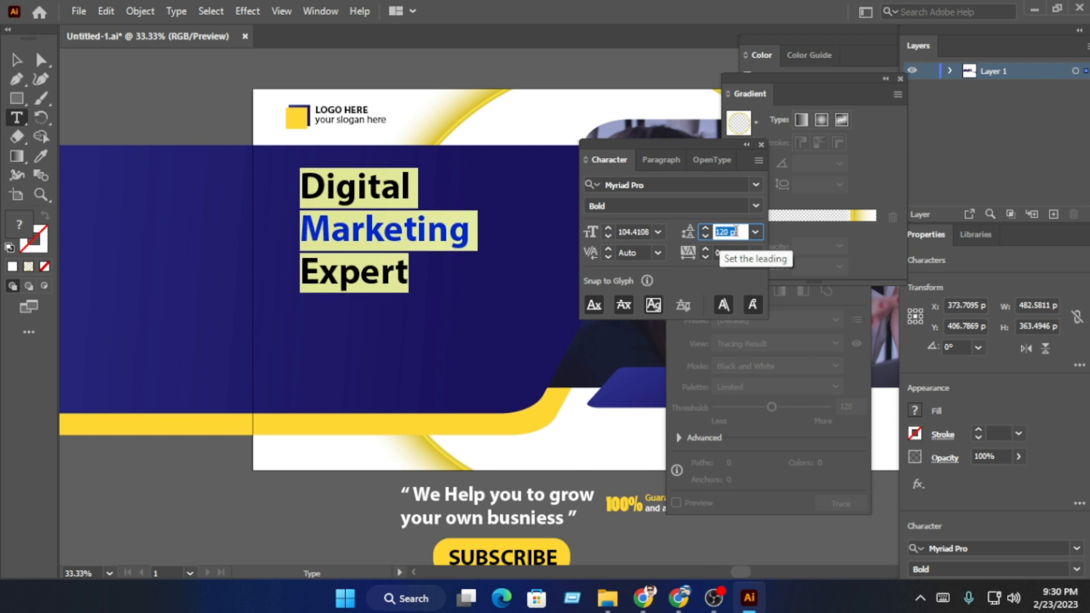
{"action": "scroll", "coordinate": [735, 231], "scroll_direction": "down", "scroll_amount": 14}
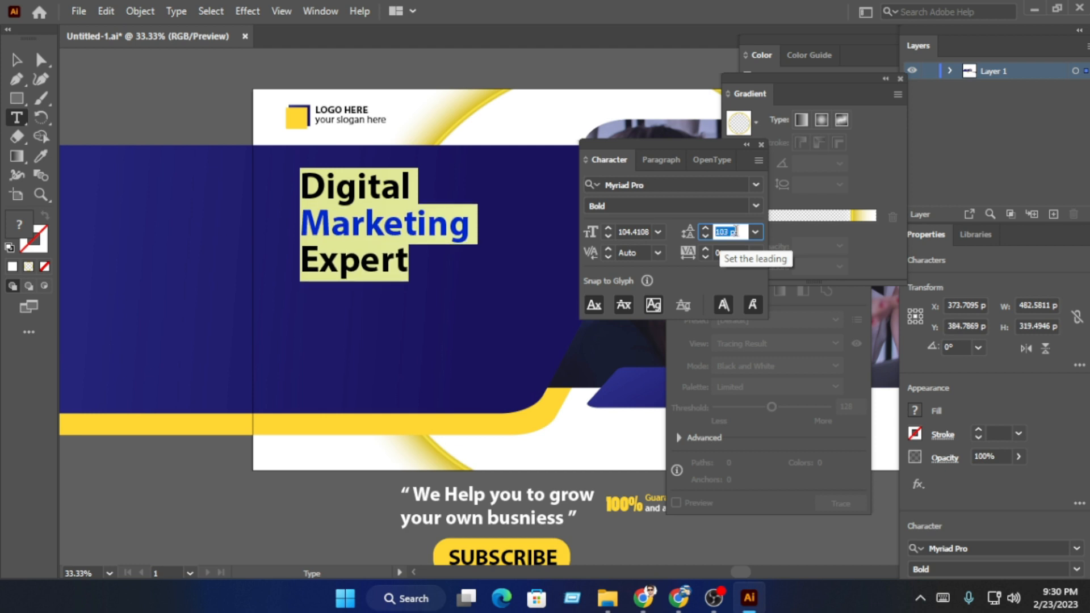
{"action": "scroll", "coordinate": [735, 231], "scroll_direction": "down", "scroll_amount": 2}
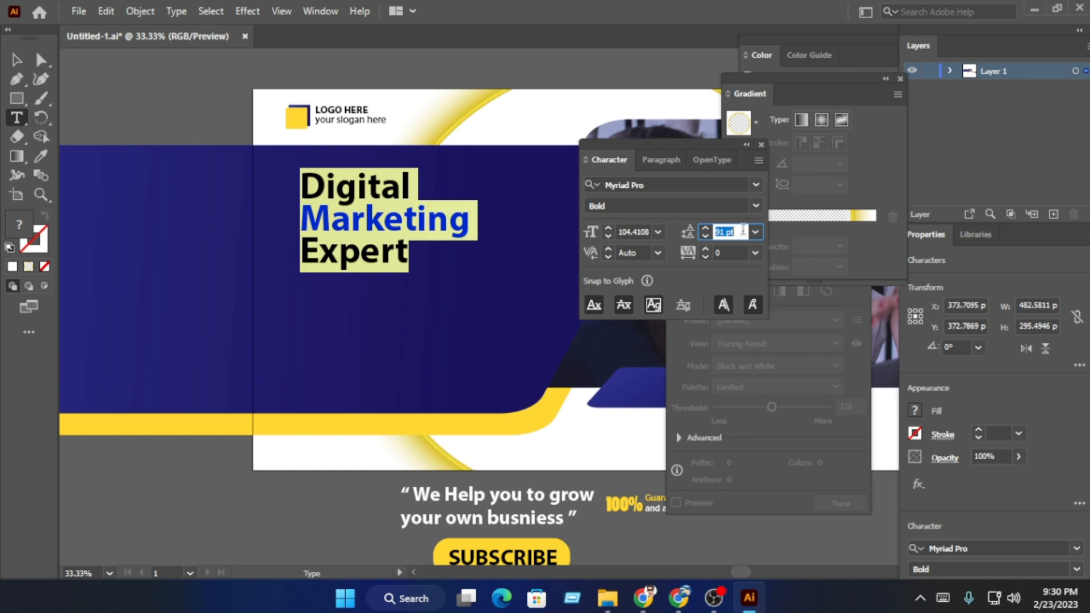
Scale the headline up to about 624 by 390 px and reposition it on the large blue parallelogram, in line with the logo.
{"action": "key", "text": "Escape"}
{"action": "left_click_drag", "start_coordinate": [469, 268], "coordinate": [494, 292]}
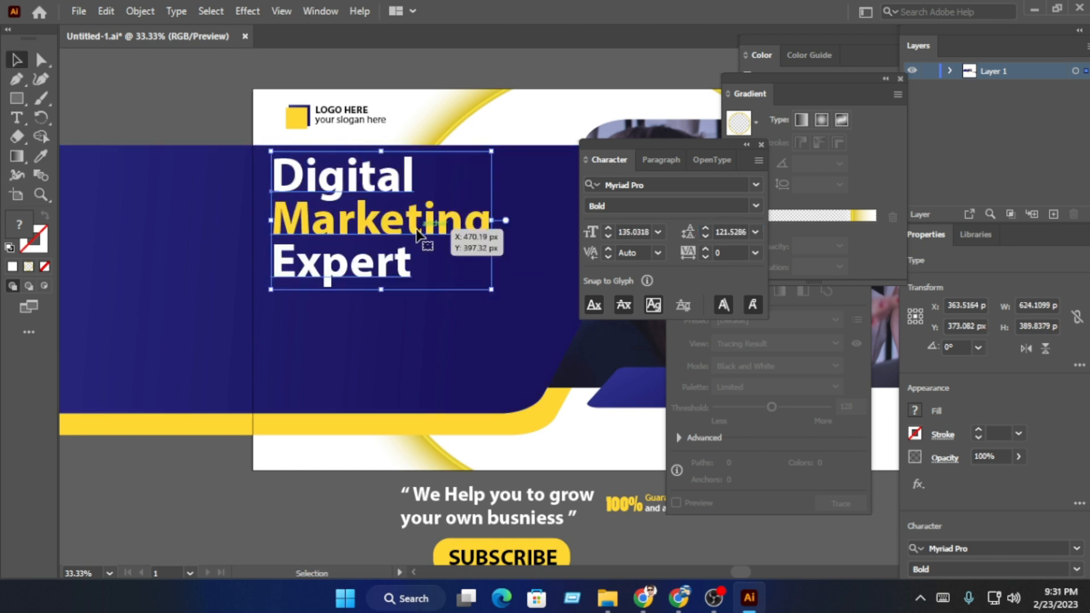
{"action": "left_click_drag", "start_coordinate": [419, 238], "coordinate": [439, 237]}
{"action": "scroll", "coordinate": [419, 229], "scroll_direction": "down", "scroll_amount": 2}
{"action": "left_click", "coordinate": [298, 412]}
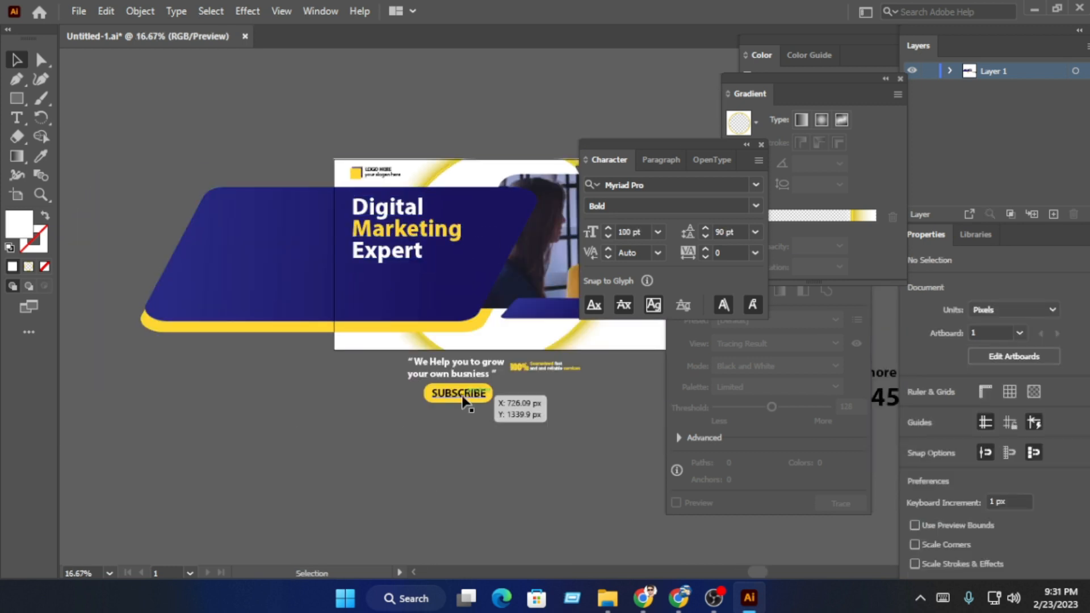
Check the layout of the reference marketing banner in the browser and return to the artwork.
{"action": "left_click", "coordinate": [406, 250]}
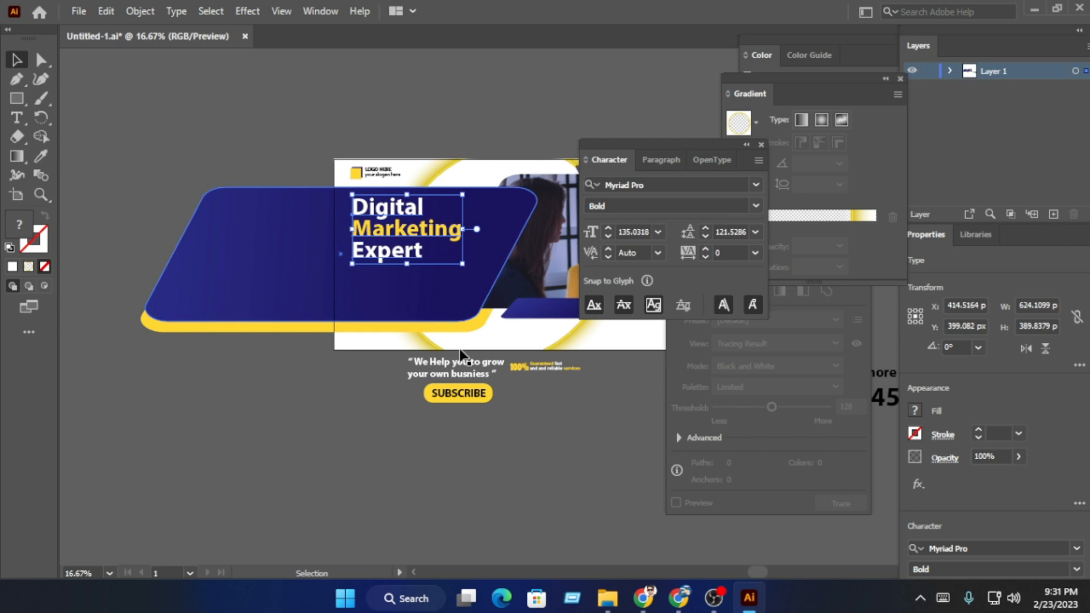
{"action": "left_click", "coordinate": [676, 600]}
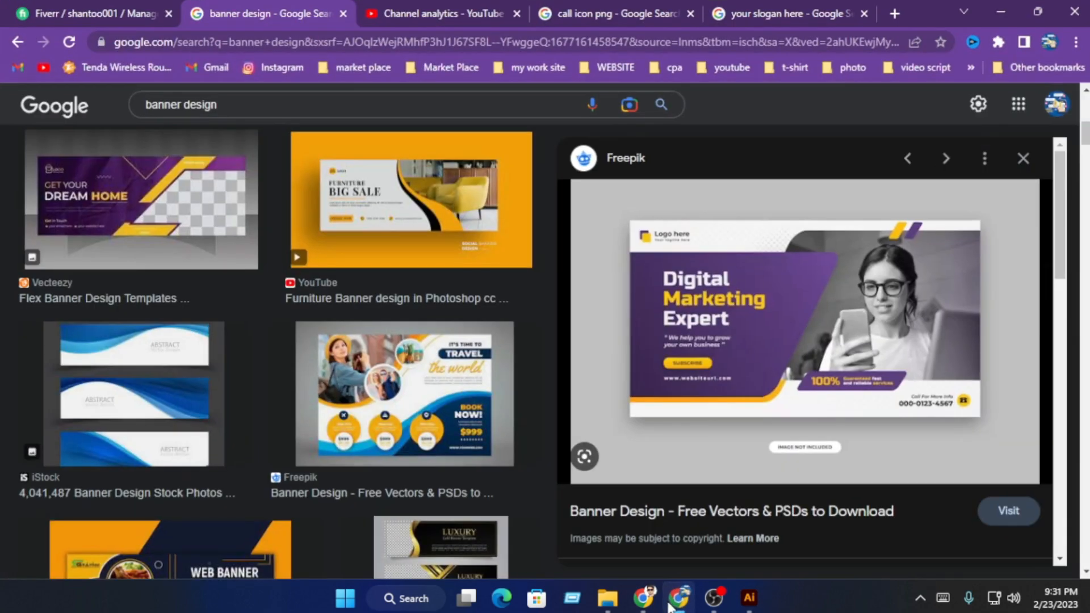
{"action": "left_click", "coordinate": [676, 600]}
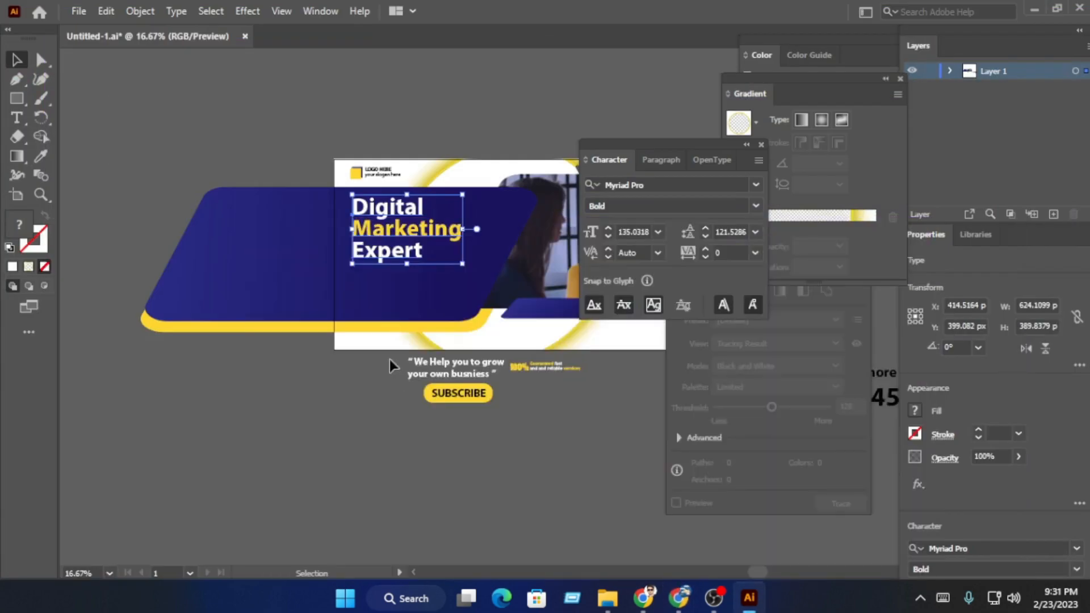
Move the yellow SUBSCRIBE button onto the blue parallelogram, scale it down and align it with the headline's left edge just below "Expert".
{"action": "scroll", "coordinate": [421, 256], "scroll_direction": "up", "scroll_amount": 1}
{"action": "scroll", "coordinate": [423, 256], "scroll_direction": "down", "scroll_amount": 1}
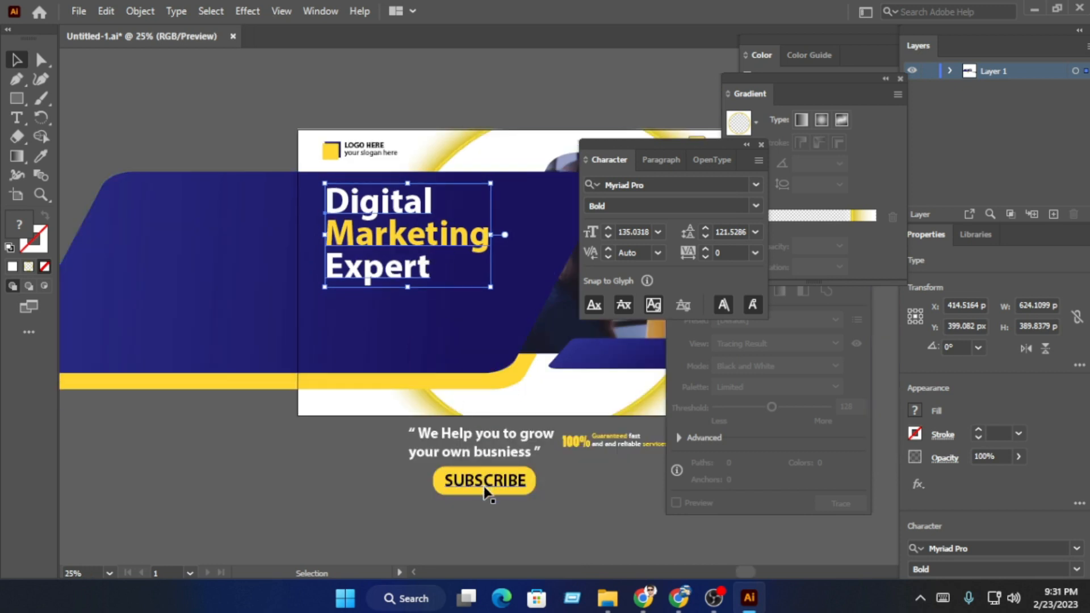
{"action": "left_click_drag", "start_coordinate": [485, 486], "coordinate": [434, 301]}
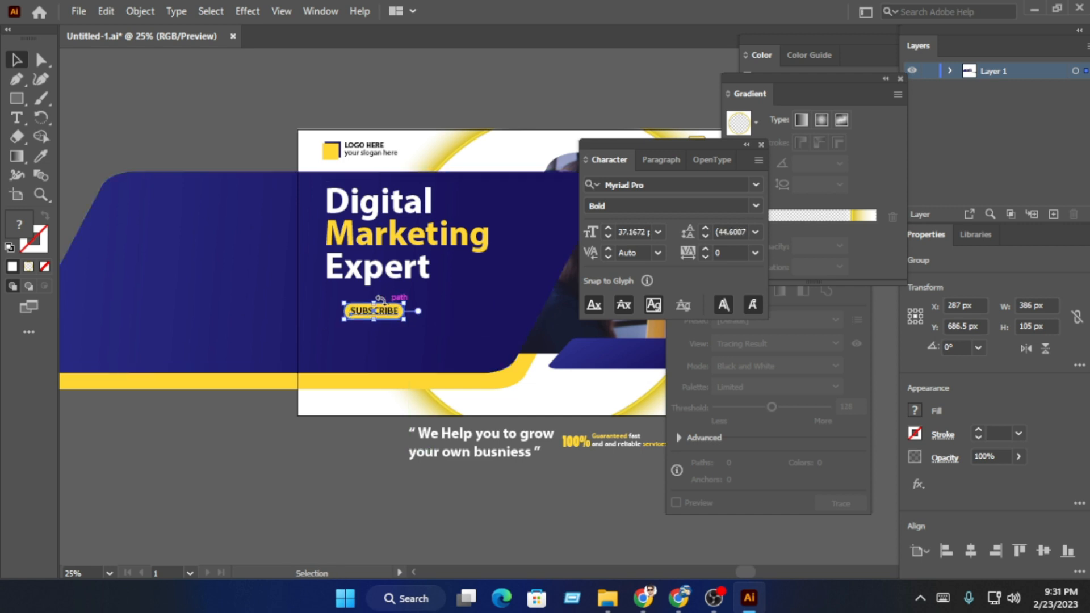
{"action": "scroll", "coordinate": [392, 304], "scroll_direction": "up", "scroll_amount": 4}
{"action": "left_click_drag", "start_coordinate": [391, 338], "coordinate": [332, 306]}
{"action": "scroll", "coordinate": [333, 307], "scroll_direction": "down", "scroll_amount": 4}
{"action": "left_click", "coordinate": [333, 473]}
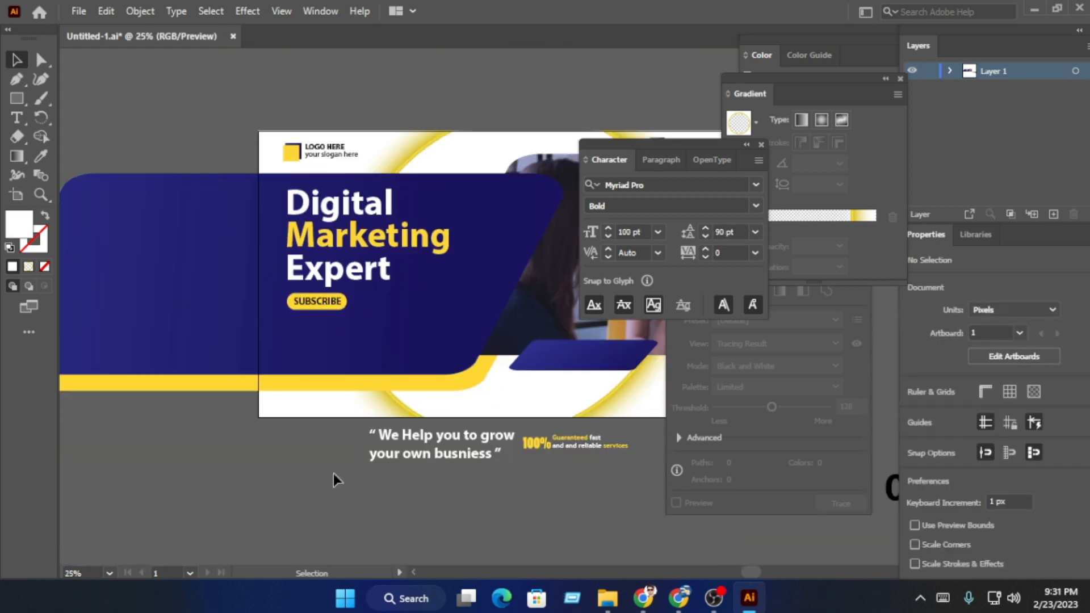
{"action": "scroll", "coordinate": [333, 473], "scroll_direction": "down", "scroll_amount": 1}
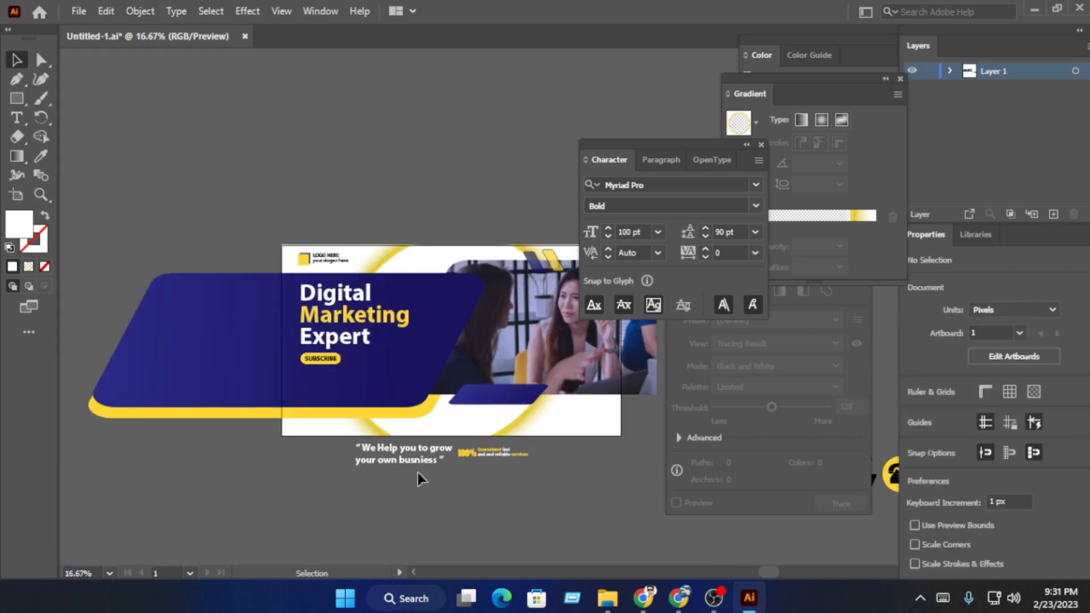
{"action": "scroll", "coordinate": [417, 473], "scroll_direction": "down", "scroll_amount": 1}
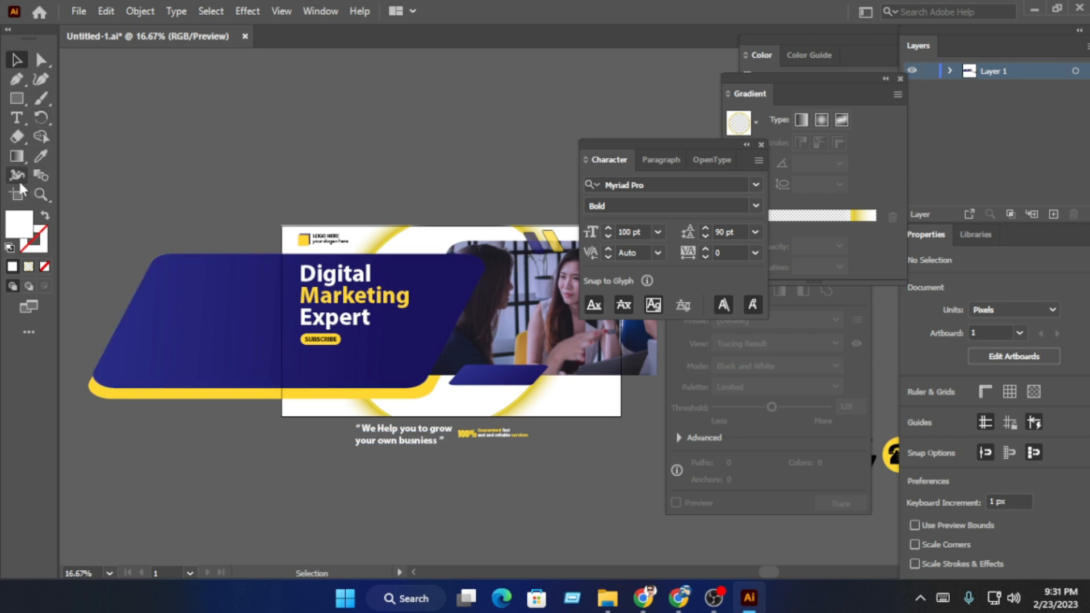
{"action": "left_click", "coordinate": [16, 117]}
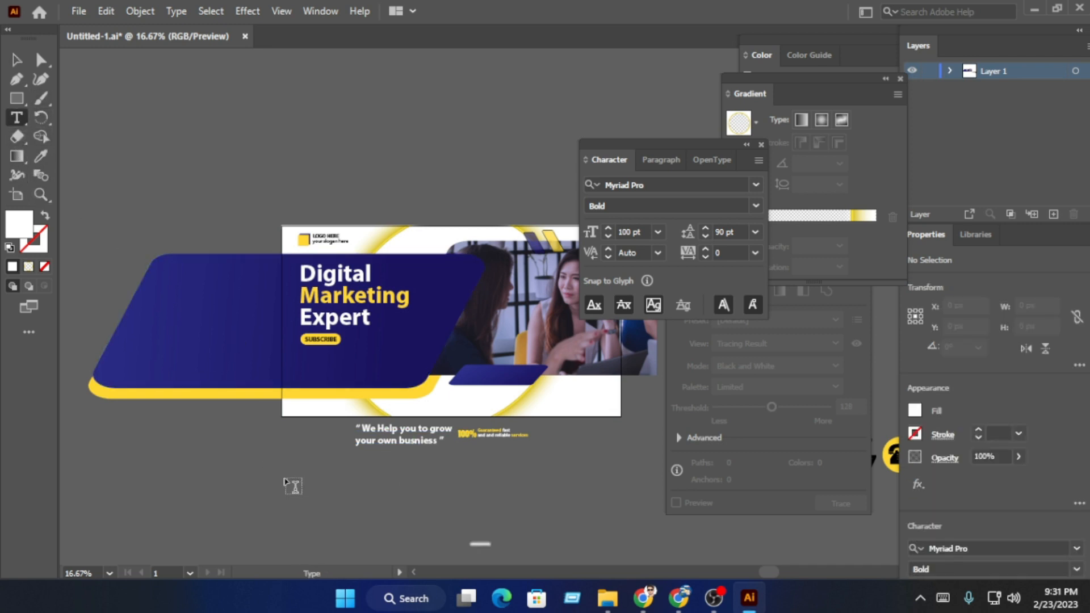
{"action": "left_click", "coordinate": [290, 480]}
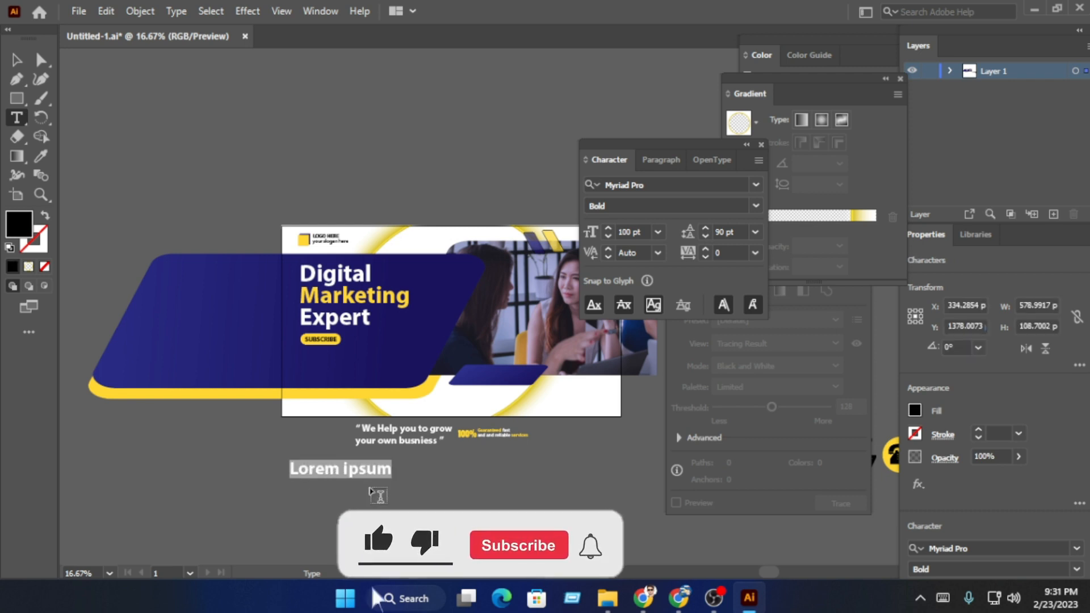
{"action": "type", "text": "www."}
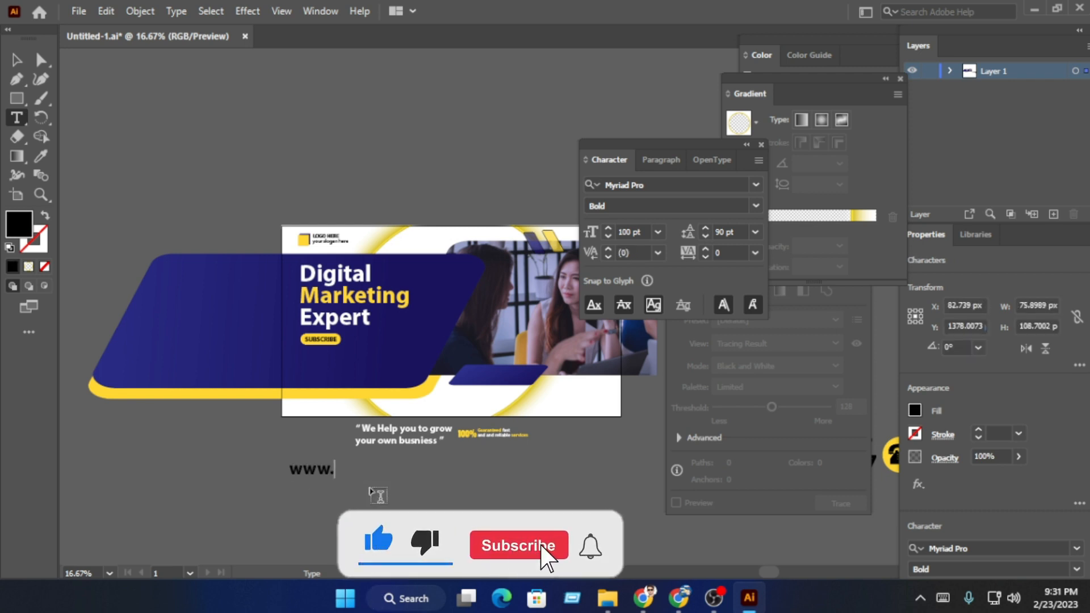
{"action": "type", "text": "you"}
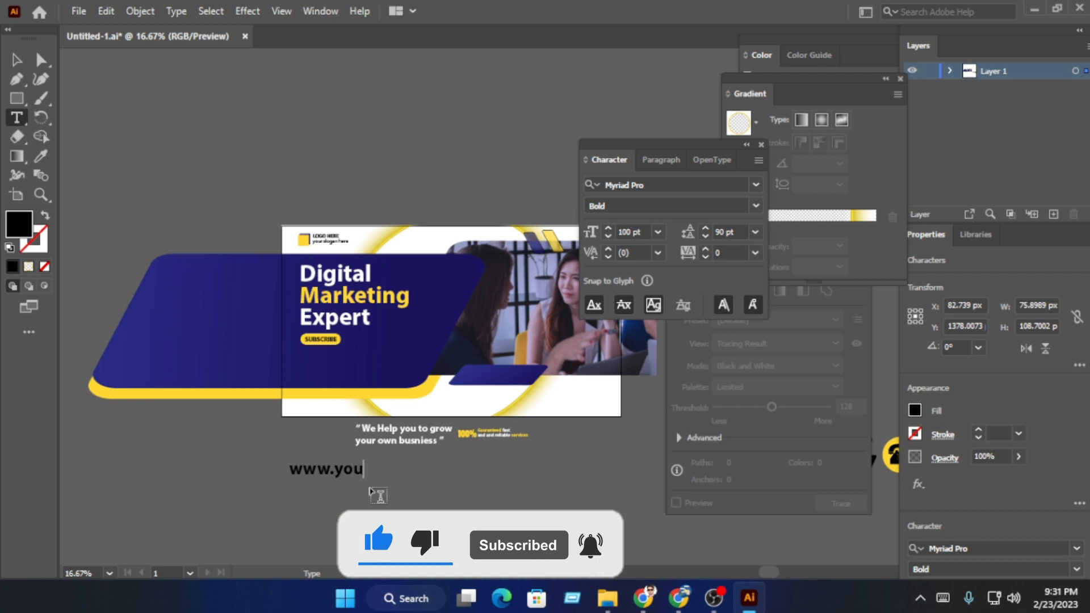
{"action": "type", "text": "rwebsite.com"}
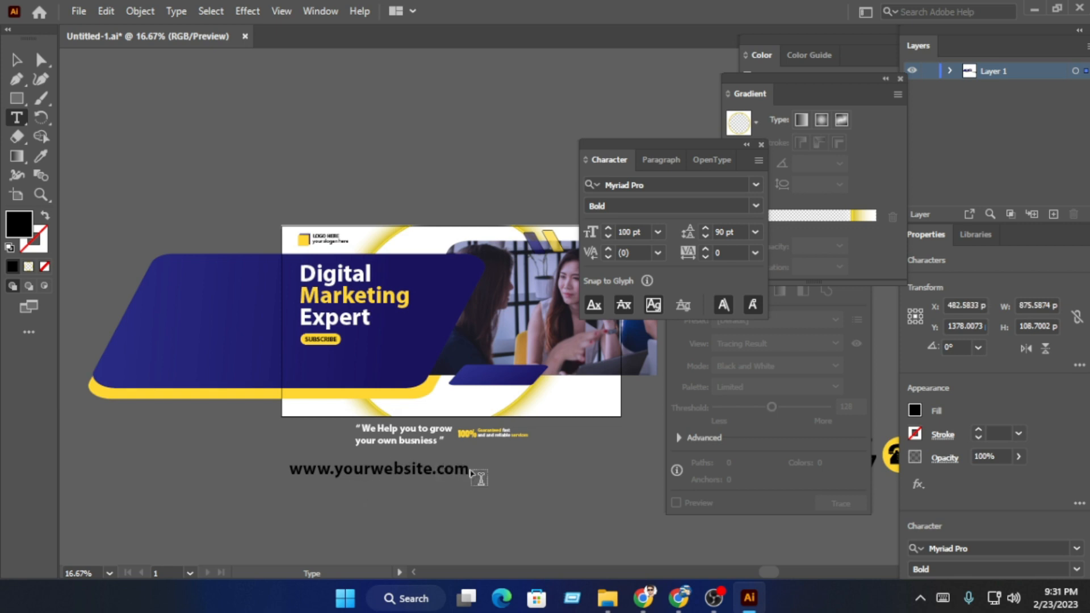
Make the web address white Myriad Pro Regular, scale it to about 547 by 62 px and place it below the SUBSCRIBE button.
{"action": "left_click_drag", "start_coordinate": [460, 469], "coordinate": [288, 471]}
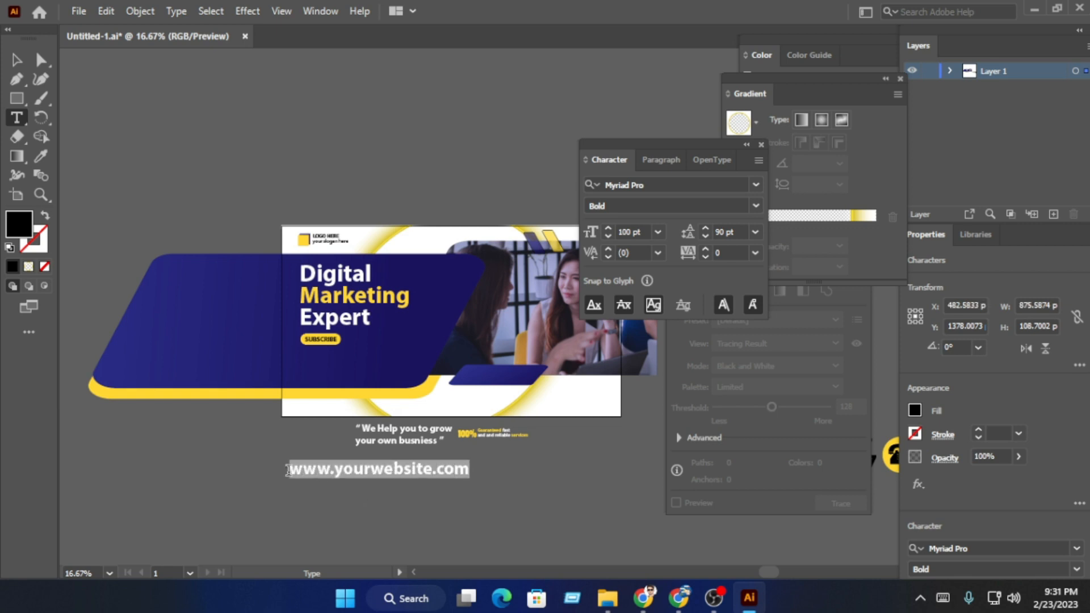
{"action": "left_click", "coordinate": [756, 205]}
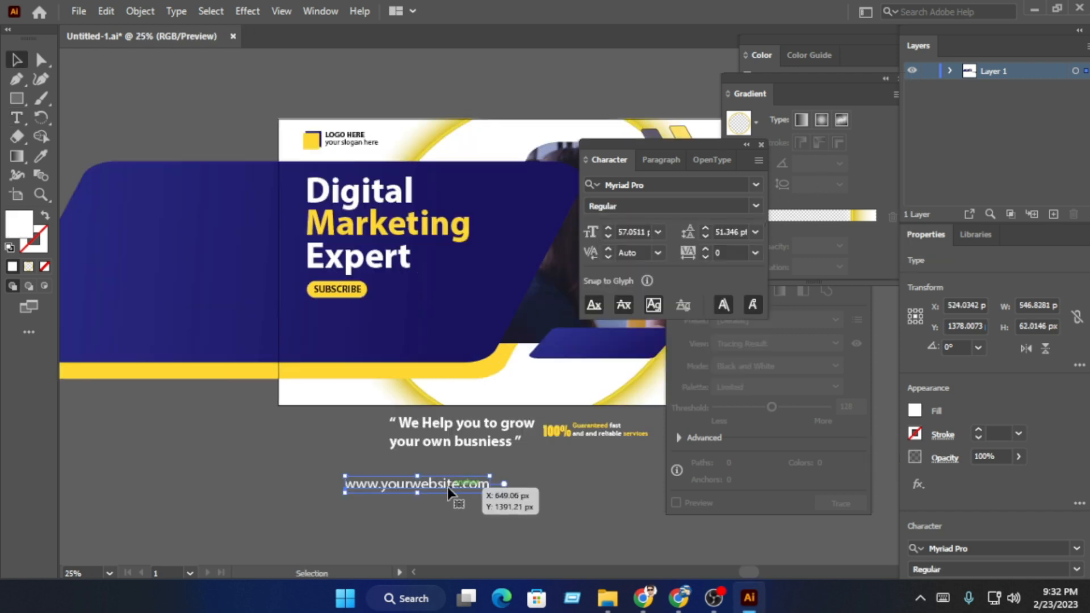
{"action": "left_click_drag", "start_coordinate": [447, 488], "coordinate": [411, 340]}
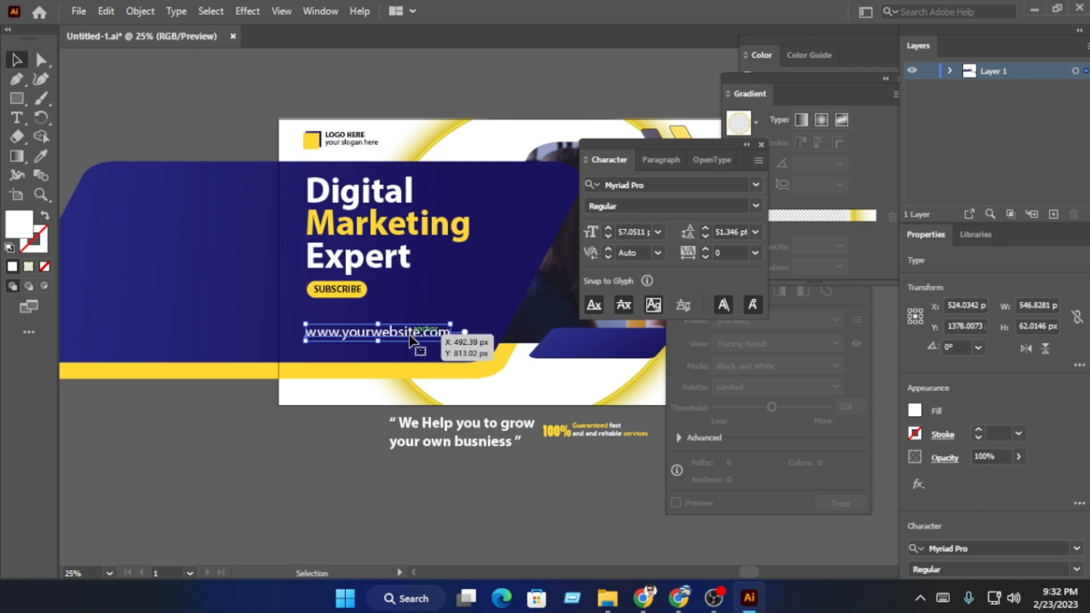
Enlarge the SUBSCRIBE button to about 310 by 84 px and move it slightly lower, between the headline and the web address.
{"action": "left_click", "coordinate": [303, 383]}
{"action": "left_click", "coordinate": [348, 290]}
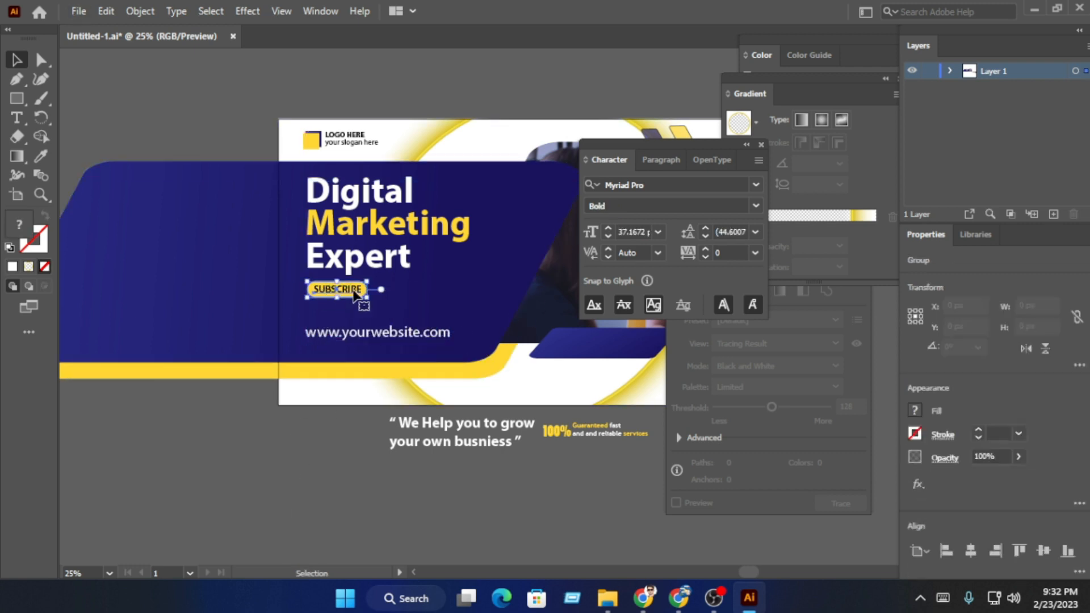
{"action": "mouse_move", "coordinate": [366, 297]}
{"action": "left_mouse_down"}
{"action": "mouse_move", "coordinate": [379, 311]}
{"action": "mouse_move", "coordinate": [378, 301]}
{"action": "mouse_move", "coordinate": [368, 307]}
{"action": "left_mouse_up"}
{"action": "left_click", "coordinate": [312, 457]}
{"action": "scroll", "coordinate": [311, 456], "scroll_direction": "down", "scroll_amount": 2}
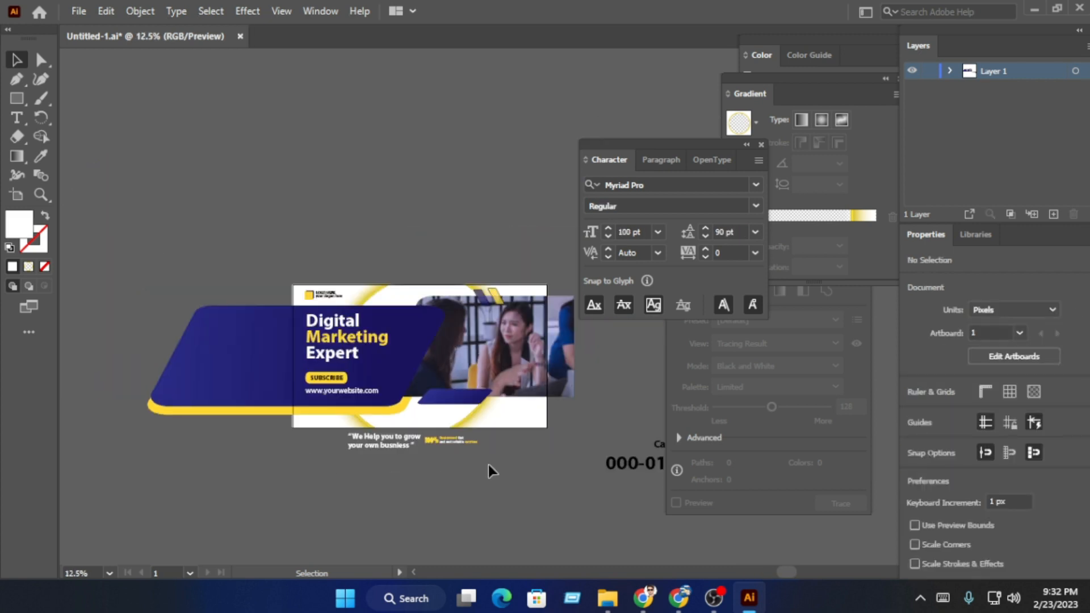
Fine-tune the web address position, then shrink the SUBSCRIBE button to about 216 by 59 px and set it directly above the address.
{"action": "scroll", "coordinate": [387, 407], "scroll_direction": "up", "scroll_amount": 3}
{"action": "left_click_drag", "start_coordinate": [266, 380], "coordinate": [267, 383]}
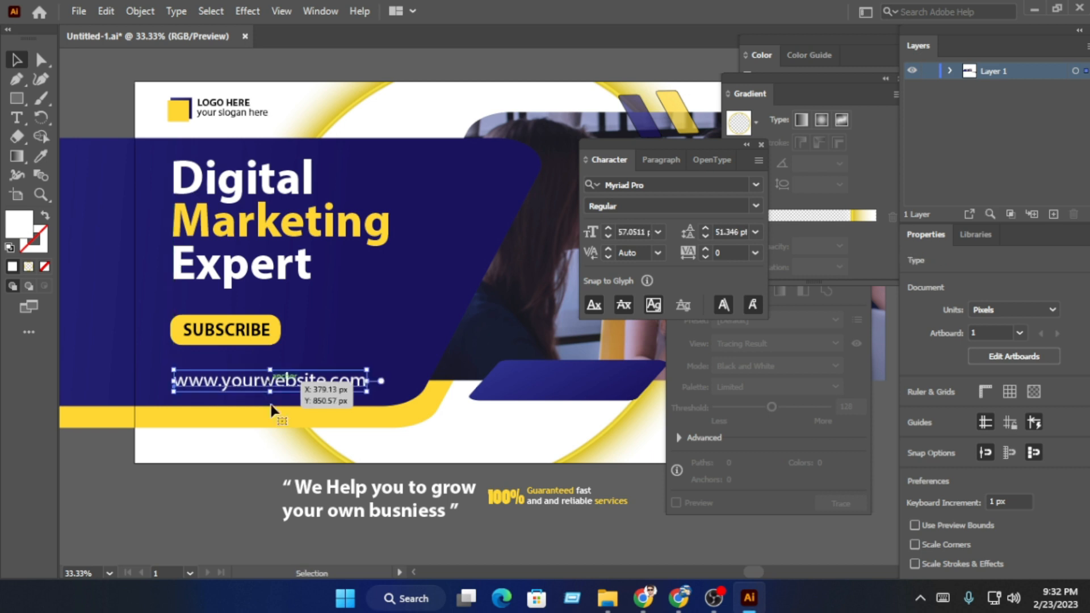
{"action": "left_click", "coordinate": [213, 419]}
{"action": "left_click", "coordinate": [232, 337]}
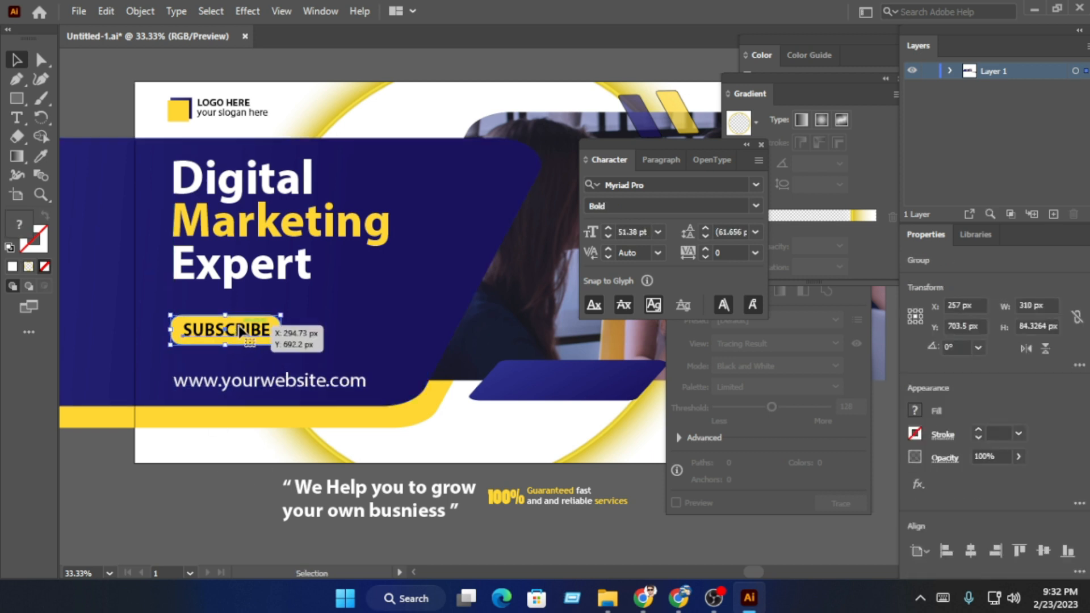
{"action": "mouse_move", "coordinate": [232, 341]}
{"action": "left_mouse_down"}
{"action": "mouse_move", "coordinate": [242, 358]}
{"action": "mouse_move", "coordinate": [296, 344]}
{"action": "mouse_move", "coordinate": [259, 345]}
{"action": "mouse_move", "coordinate": [307, 351]}
{"action": "mouse_move", "coordinate": [236, 358]}
{"action": "left_mouse_up"}
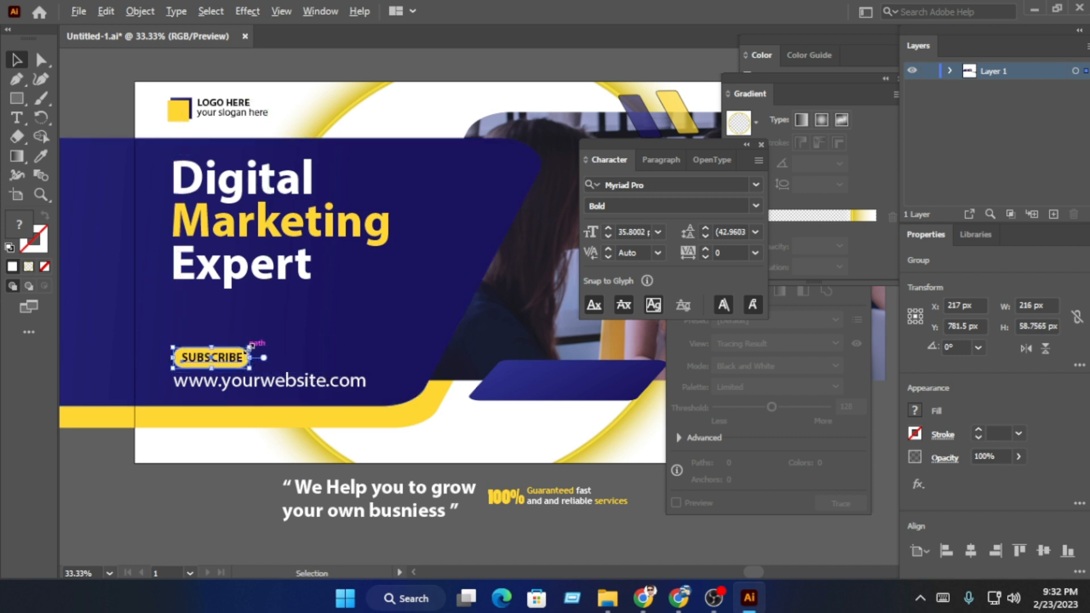
{"action": "left_click", "coordinate": [186, 516]}
Place the "We Help you to grow your own busniess" quote between the headline and the SUBSCRIBE button, scaled to about 430 by 99 px.
{"action": "scroll", "coordinate": [224, 457], "scroll_direction": "down", "scroll_amount": 2}
{"action": "scroll", "coordinate": [250, 457], "scroll_direction": "down", "scroll_amount": 2}
{"action": "left_click_drag", "start_coordinate": [300, 430], "coordinate": [253, 323]}
{"action": "scroll", "coordinate": [253, 324], "scroll_direction": "up", "scroll_amount": 3}
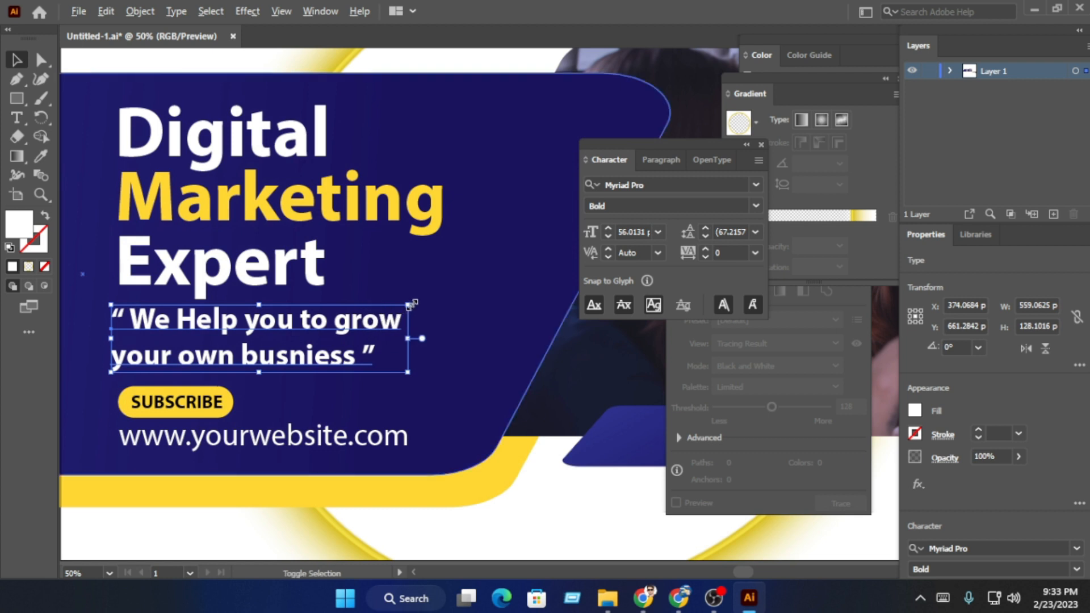
{"action": "left_click_drag", "start_coordinate": [408, 305], "coordinate": [393, 314]}
{"action": "left_click_drag", "start_coordinate": [328, 331], "coordinate": [301, 332]}
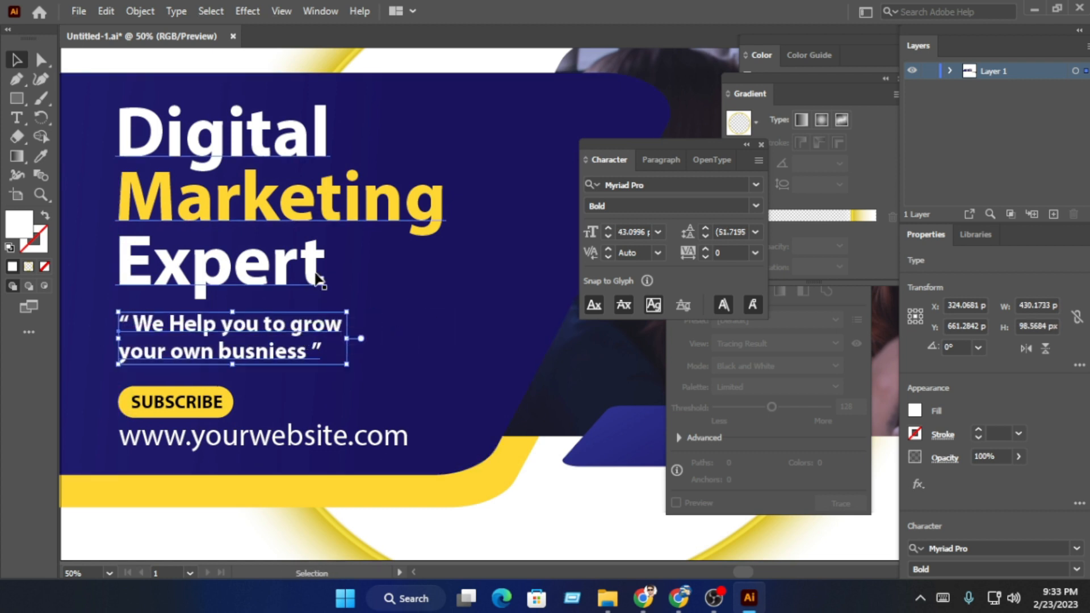
Nudge the headline up about 21 px to open a gap above the quote.
{"action": "left_click", "coordinate": [307, 267]}
{"action": "key", "text": "Up"}
{"action": "key", "text": "Up"}
{"action": "key", "text": "Up"}
{"action": "key", "text": "Up"}
{"action": "key", "text": "Up"}
{"action": "key", "text": "Up"}
{"action": "key", "text": "Up"}
{"action": "key", "text": "Up"}
{"action": "key", "text": "Up"}
{"action": "key", "text": "Up"}
{"action": "key", "text": "Up"}
{"action": "key", "text": "Up"}
{"action": "key", "text": "Up"}
{"action": "key", "text": "Up"}
{"action": "key", "text": "Up"}
{"action": "key", "text": "Up"}
{"action": "key", "text": "Up"}
{"action": "key", "text": "Up"}
{"action": "key", "text": "Up"}
{"action": "key", "text": "Up"}
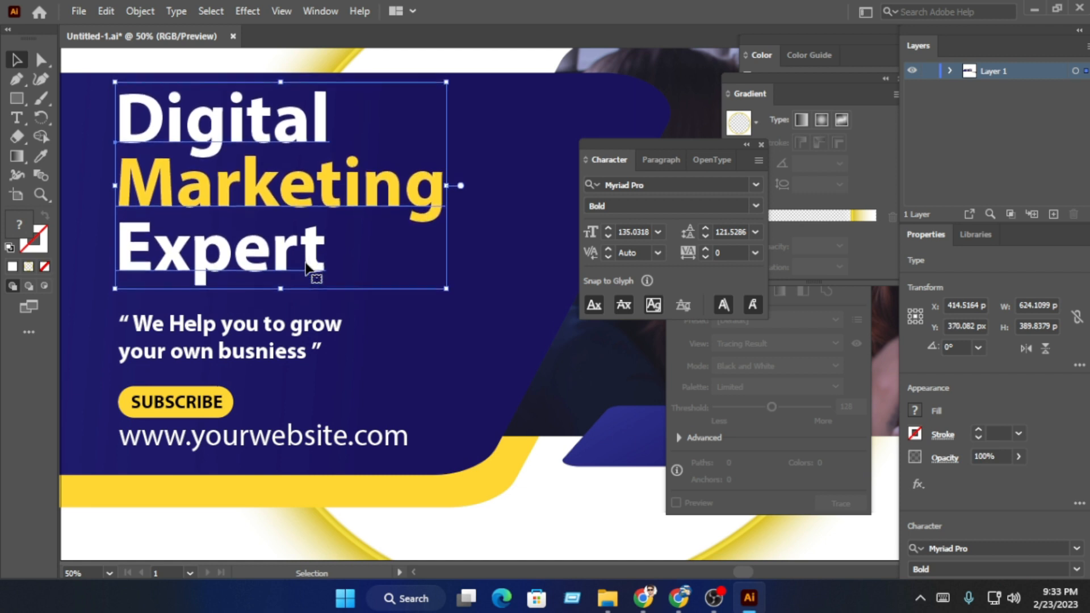
{"action": "left_click", "coordinate": [459, 270]}
Nudge the quote text up about 3 px beneath the headline.
{"action": "left_click", "coordinate": [278, 343]}
{"action": "key", "text": "Up"}
{"action": "key", "text": "Up"}
{"action": "key", "text": "Up"}
{"action": "key", "text": "Up"}
{"action": "key", "text": "Up"}
{"action": "key", "text": "Up"}
{"action": "key", "text": "Up"}
{"action": "key", "text": "Up"}
{"action": "key", "text": "Up"}
{"action": "key", "text": "Up"}
{"action": "key", "text": "Up"}
{"action": "key", "text": "Up"}
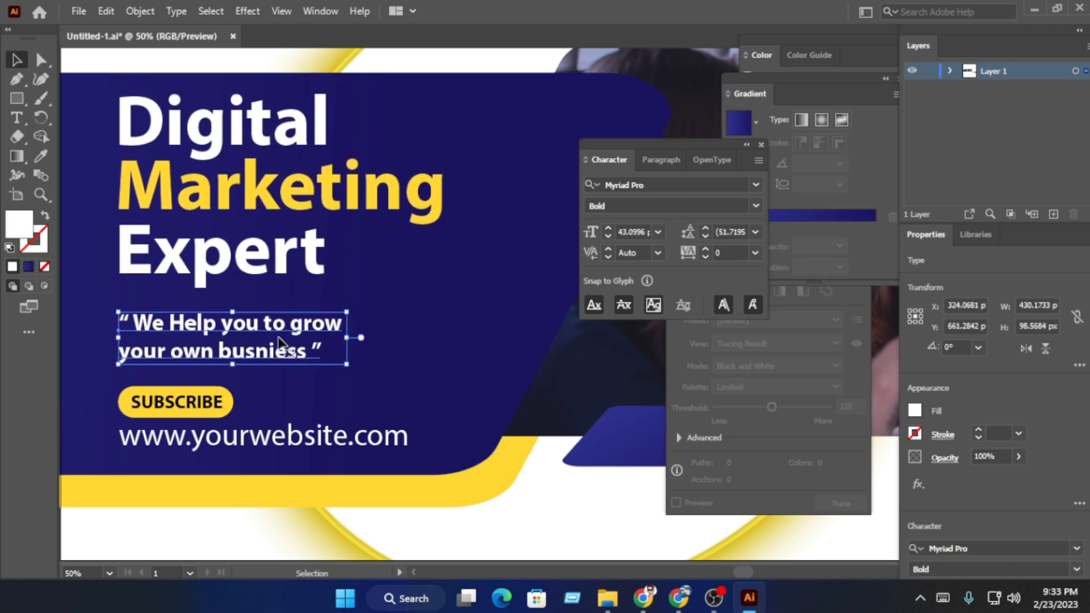
{"action": "left_click", "coordinate": [414, 348]}
{"action": "key", "text": "ctrl+minus"}
{"action": "key", "text": "ctrl+minus"}
{"action": "key", "text": "ctrl+minus"}
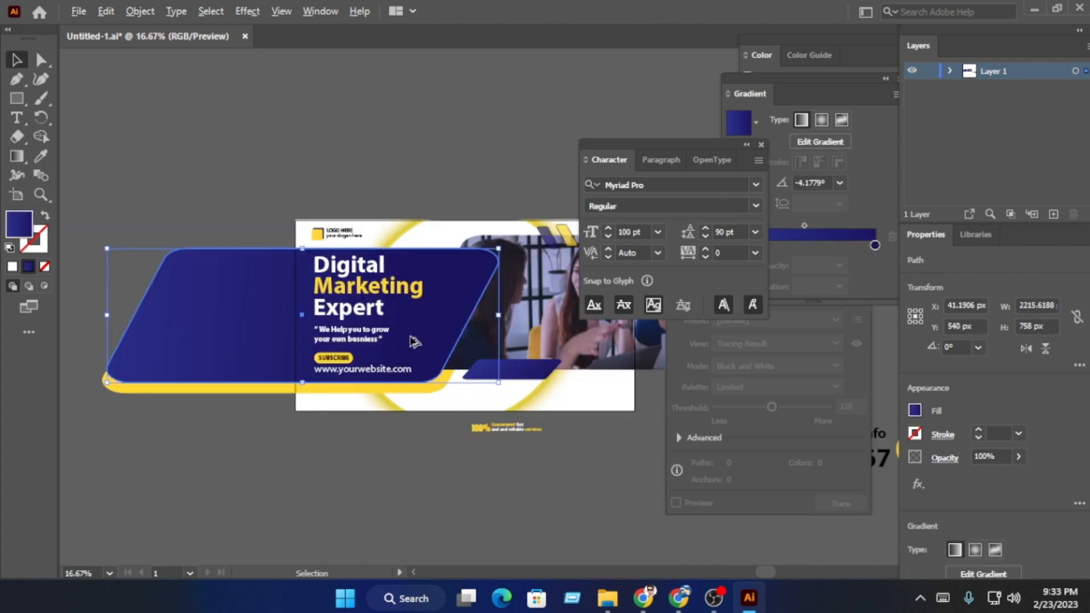
Shift the headline about 12 px to the right and the quote about 15 px to the left.
{"action": "key", "text": "ctrl+plus"}
{"action": "left_click", "coordinate": [385, 301]}
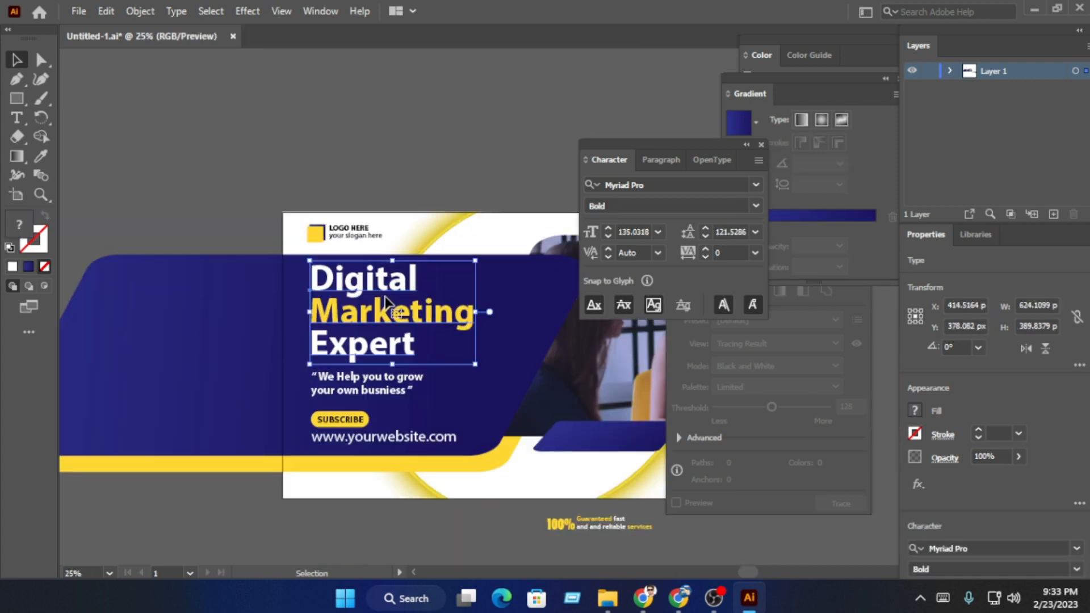
{"action": "key", "text": "shift+Right"}
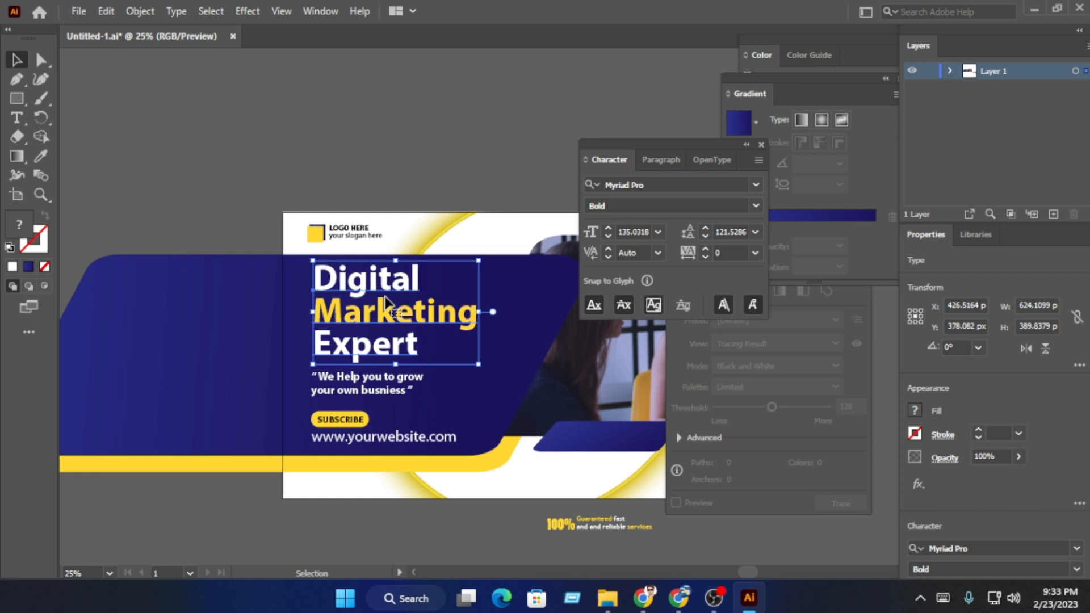
{"action": "left_click_drag", "start_coordinate": [396, 381], "coordinate": [392, 383]}
{"action": "scroll", "coordinate": [390, 386], "scroll_direction": "up", "scroll_amount": 2}
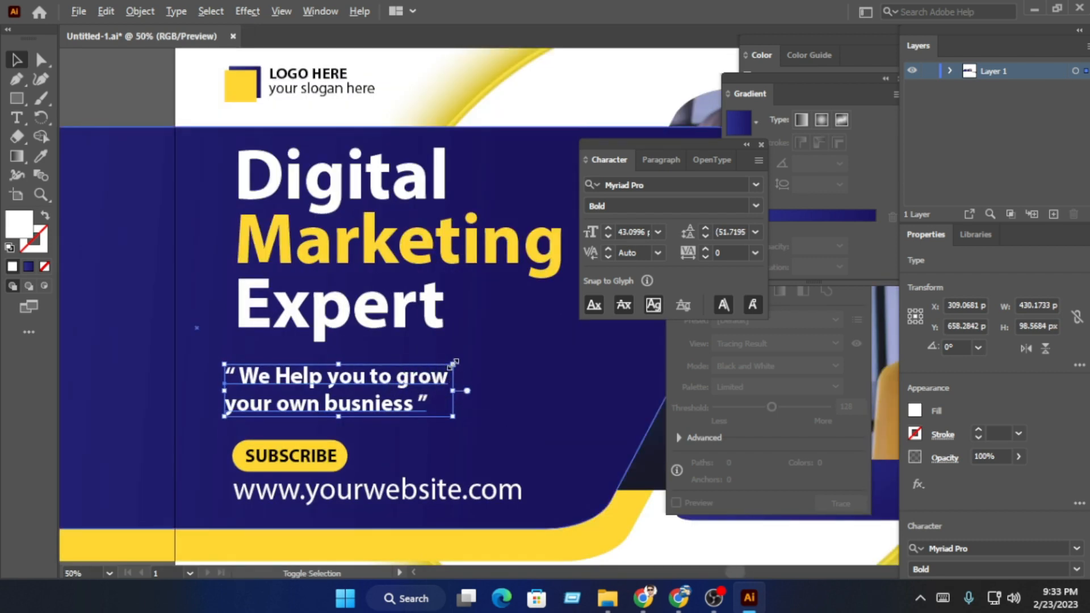
Scale the quote text down to about 394 by 90 px and set its font style to Italic.
{"action": "left_click_drag", "start_coordinate": [454, 363], "coordinate": [443, 367]}
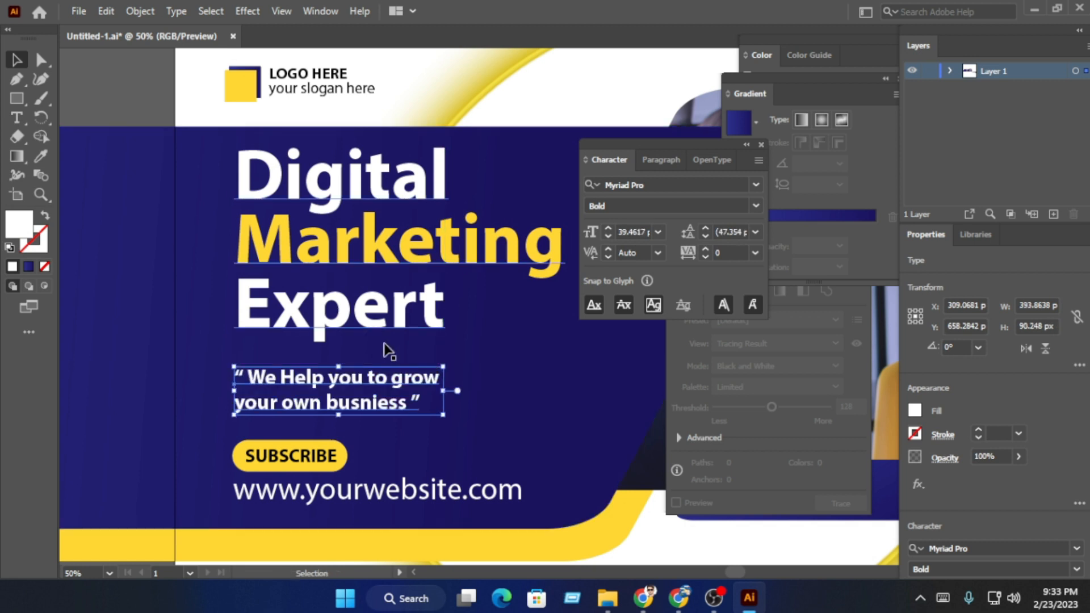
{"action": "left_click", "coordinate": [16, 117]}
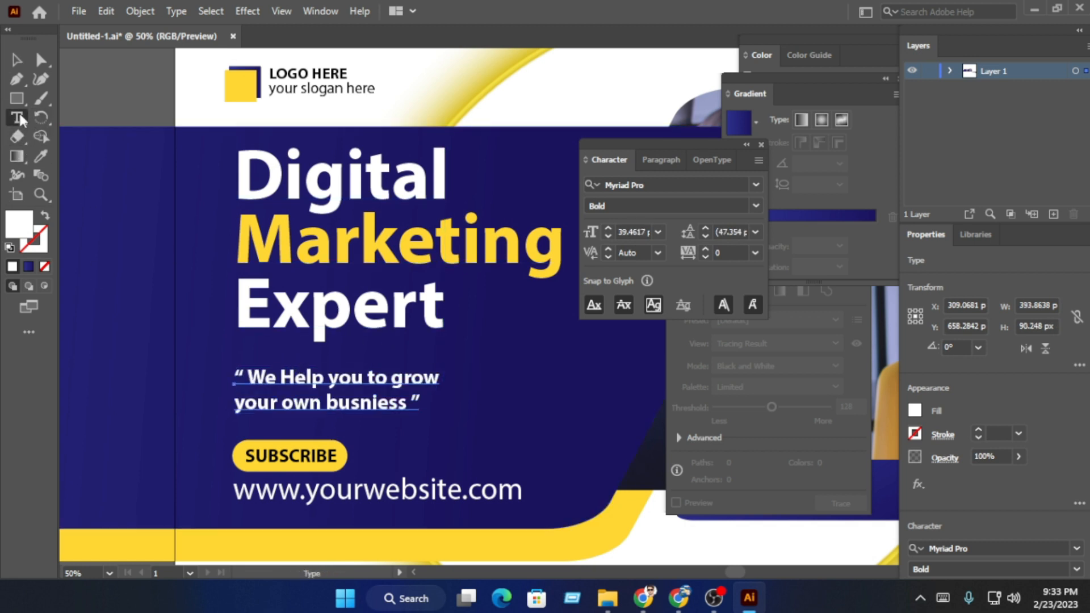
{"action": "left_click", "coordinate": [405, 402]}
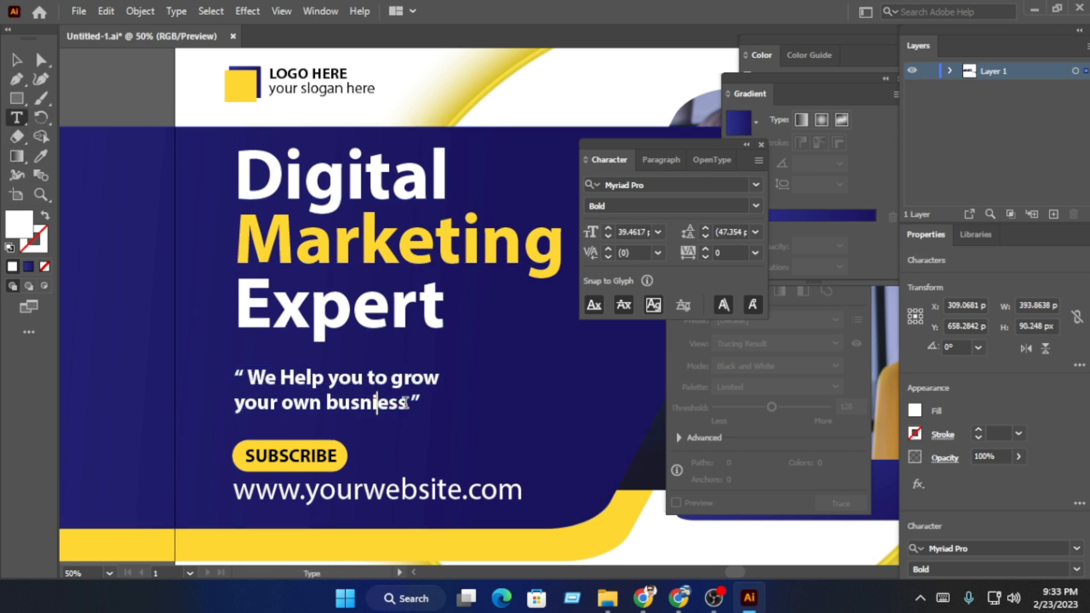
{"action": "key", "text": "ctrl+a"}
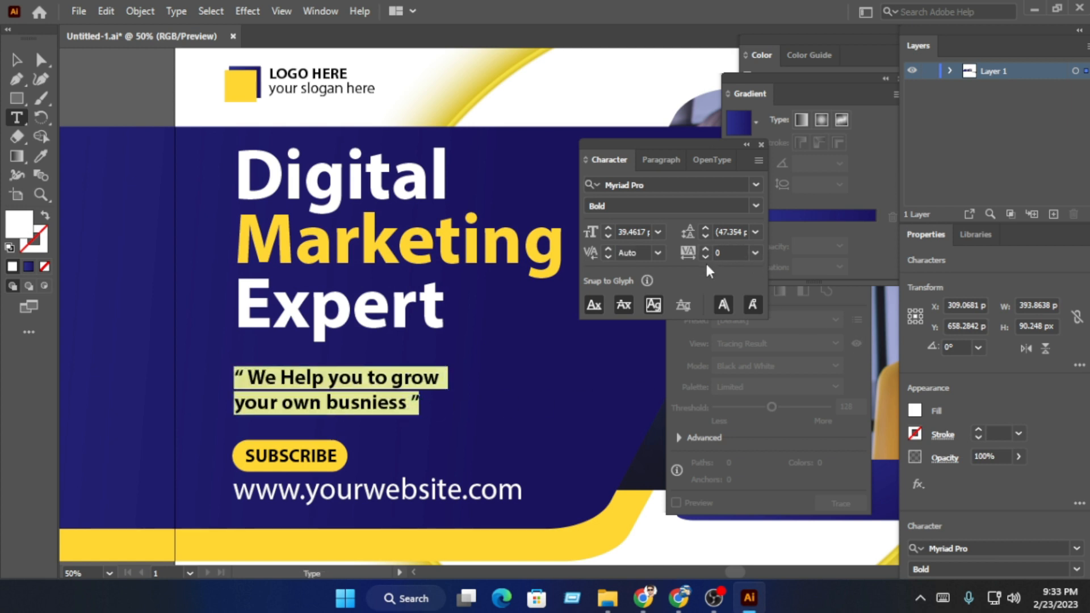
{"action": "left_click", "coordinate": [755, 206]}
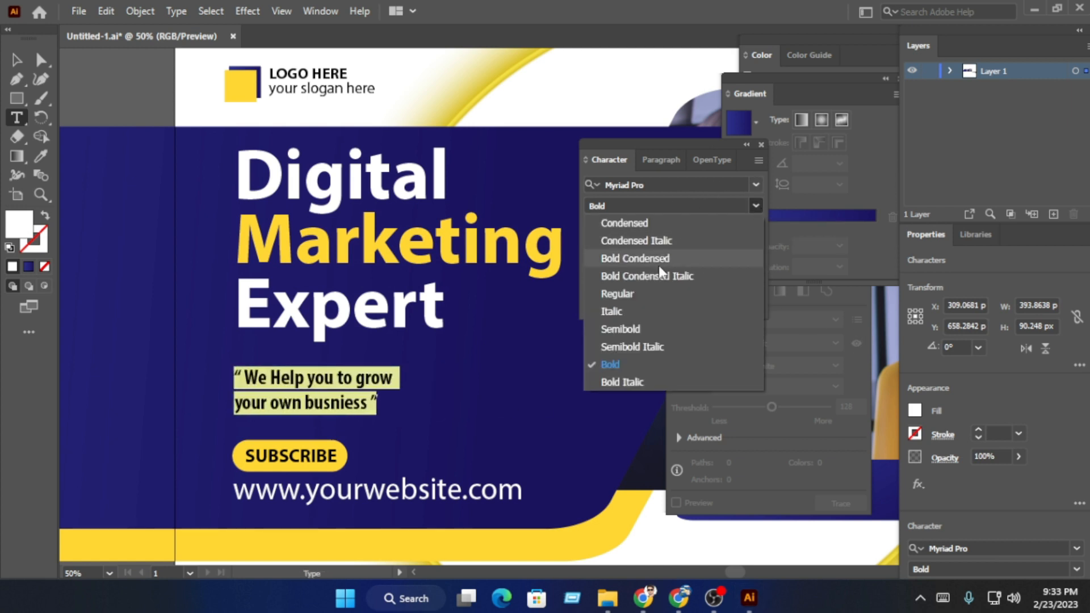
{"action": "left_click", "coordinate": [632, 309]}
{"action": "left_click", "coordinate": [16, 60]}
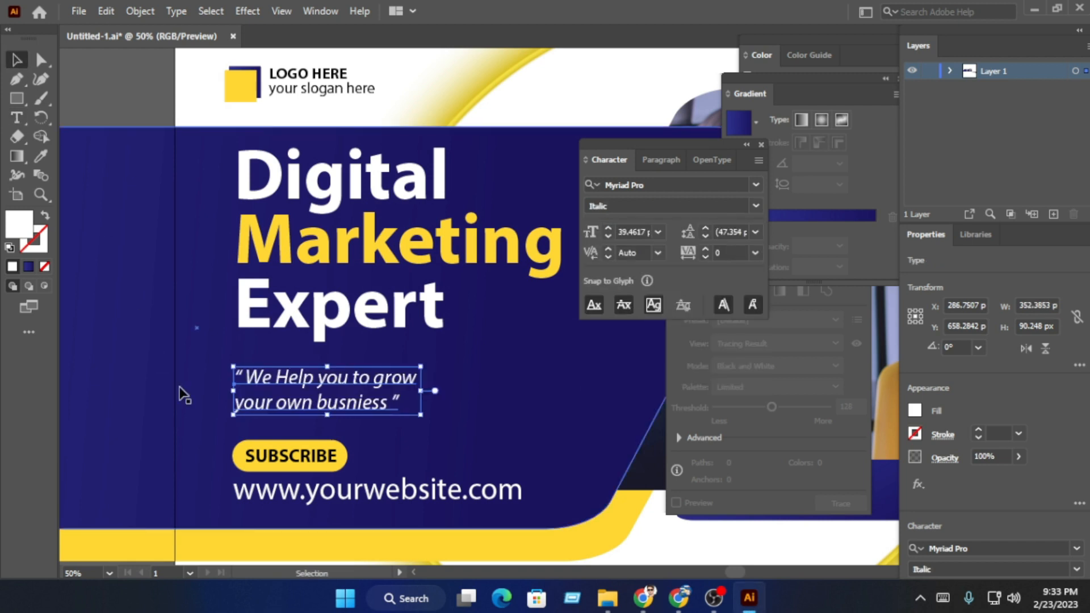
Move the quote up about 32 px and slightly right so it sits closely beneath the headline.
{"action": "left_click_drag", "start_coordinate": [361, 387], "coordinate": [363, 358]}
{"action": "key", "text": "Down"}
{"action": "key", "text": "Down"}
{"action": "key", "text": "Down"}
{"action": "key", "text": "Down"}
{"action": "key", "text": "Down"}
{"action": "key", "text": "Down"}
{"action": "key", "text": "Down"}
{"action": "key", "text": "Down"}
{"action": "key", "text": "Down"}
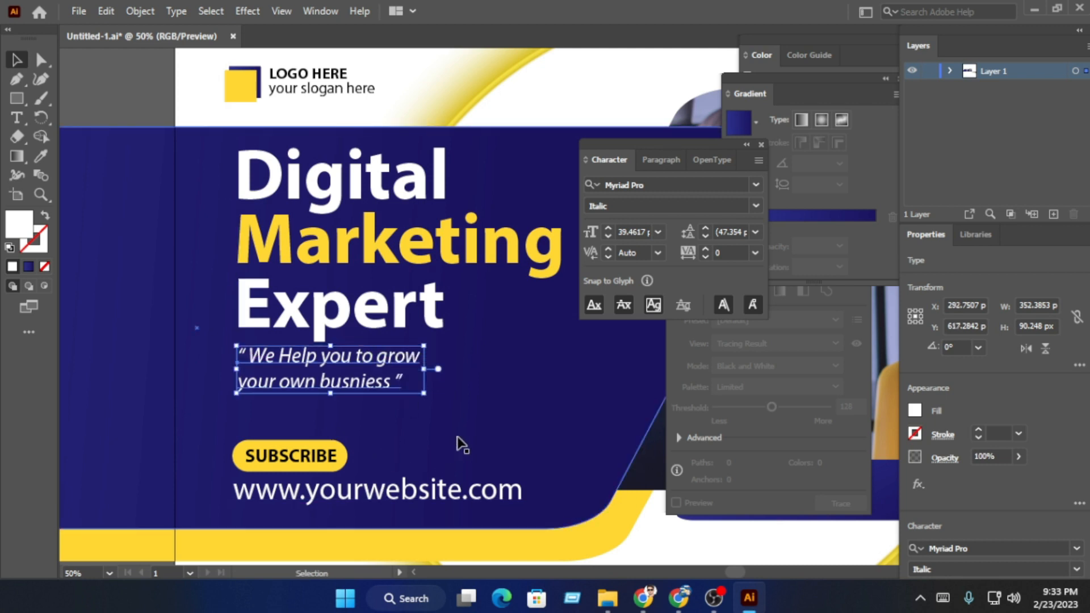
{"action": "left_click", "coordinate": [708, 566]}
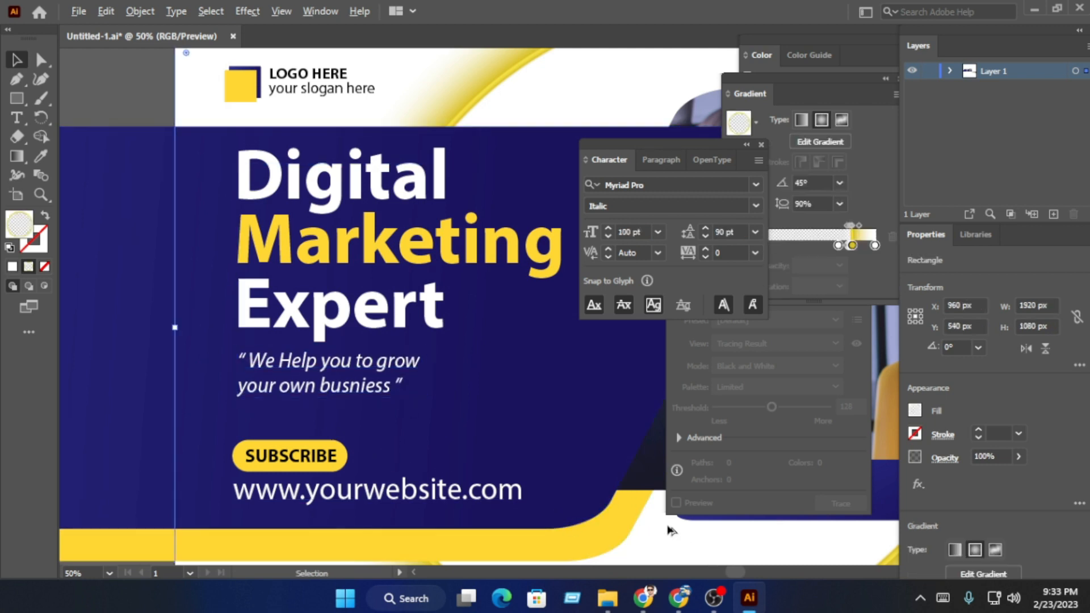
Shift the logo group about 25 px right so it lines up with the headline's left edge.
{"action": "scroll", "coordinate": [661, 519], "scroll_direction": "down", "scroll_amount": 2}
{"action": "left_click_drag", "start_coordinate": [429, 133], "coordinate": [296, 50]}
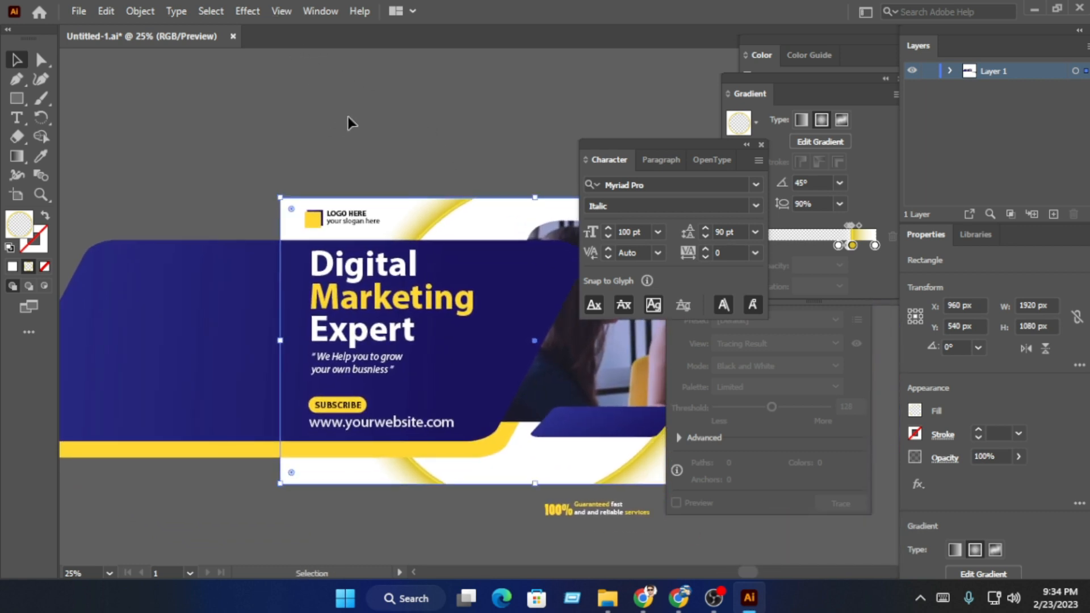
{"action": "left_click", "coordinate": [337, 219]}
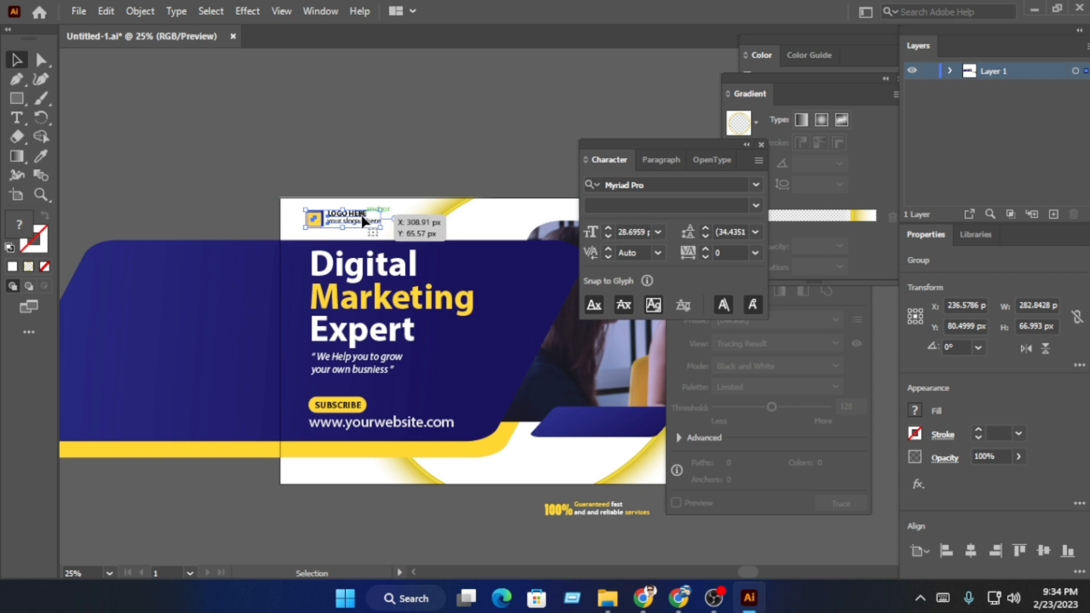
{"action": "left_click_drag", "start_coordinate": [363, 220], "coordinate": [321, 222]}
{"action": "scroll", "coordinate": [327, 226], "scroll_direction": "up", "scroll_amount": 3}
{"action": "left_click", "coordinate": [376, 115]}
{"action": "scroll", "coordinate": [377, 107], "scroll_direction": "down", "scroll_amount": 2}
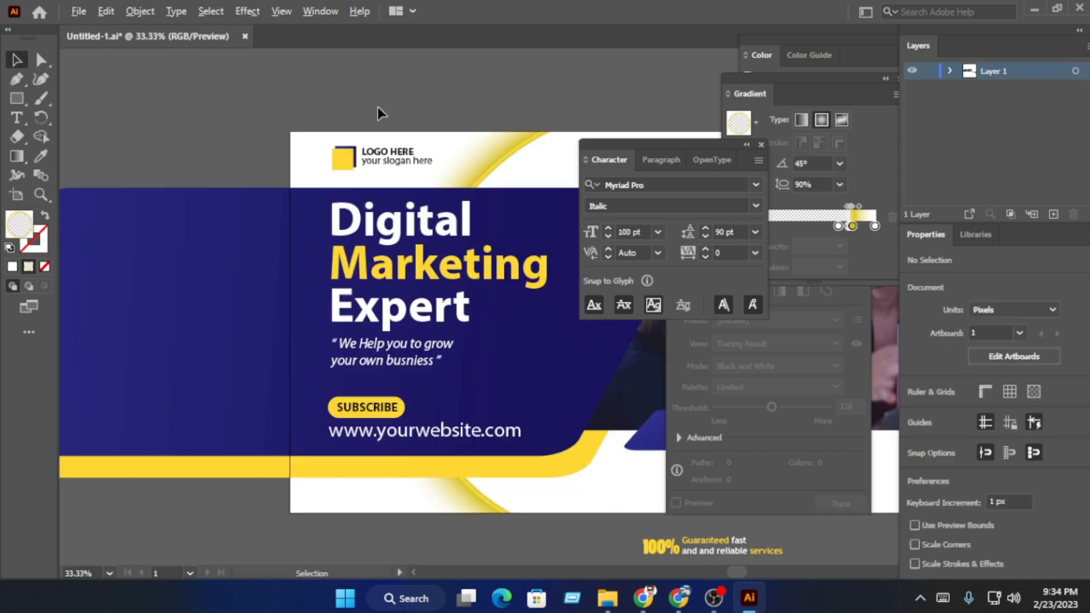
{"action": "scroll", "coordinate": [377, 107], "scroll_direction": "down", "scroll_amount": 1}
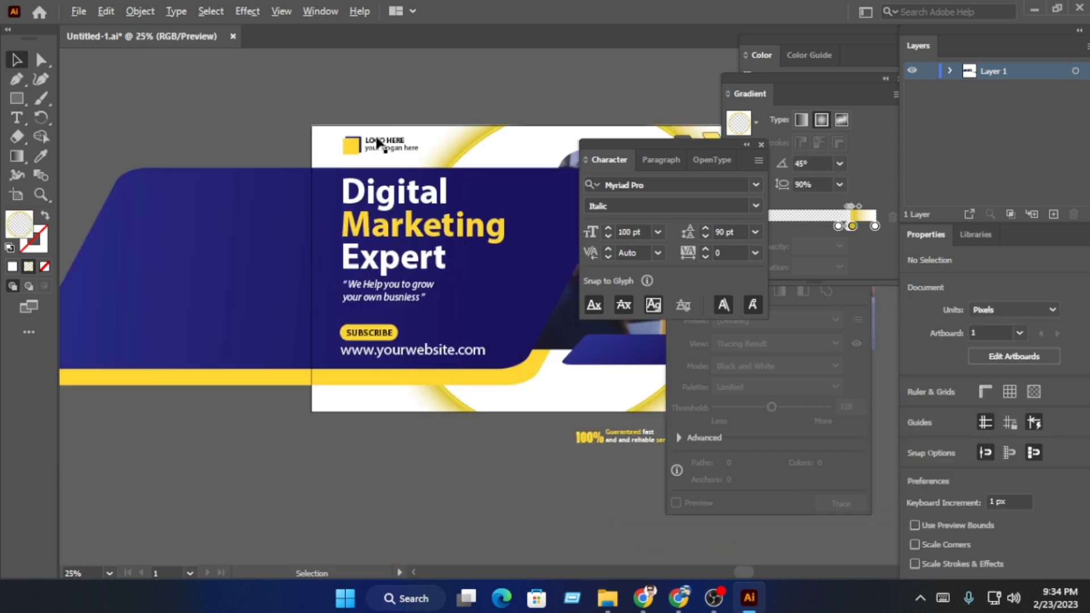
Scale the website text beneath the SUBSCRIBE button down to about 46 pt, keeping its left edge in place.
{"action": "left_click", "coordinate": [432, 355]}
{"action": "scroll", "coordinate": [443, 403], "scroll_direction": "up", "scroll_amount": 3}
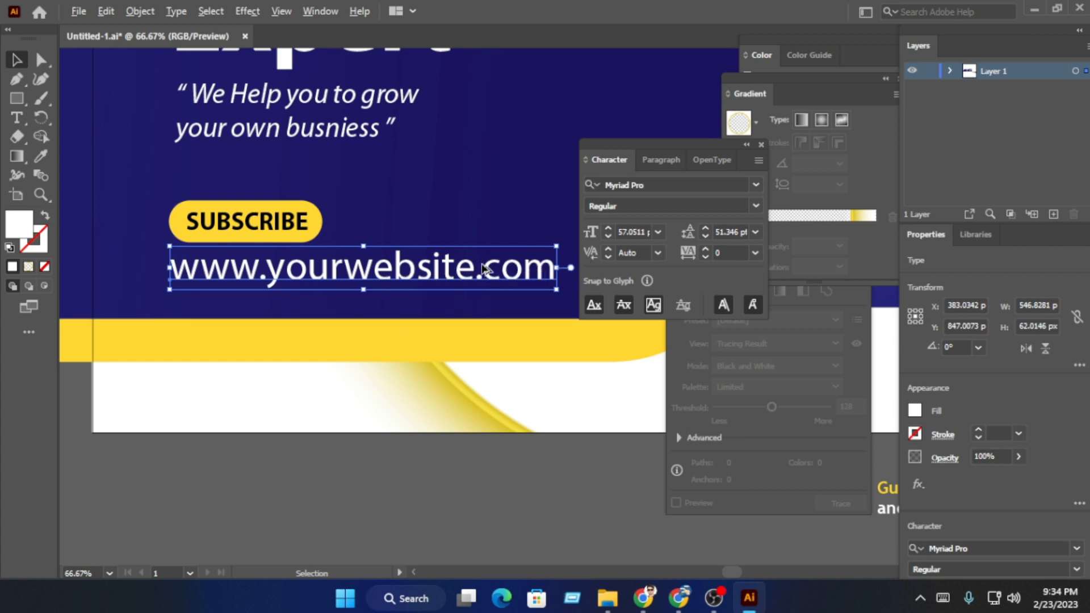
{"action": "scroll", "coordinate": [483, 269], "scroll_direction": "down", "scroll_amount": 1}
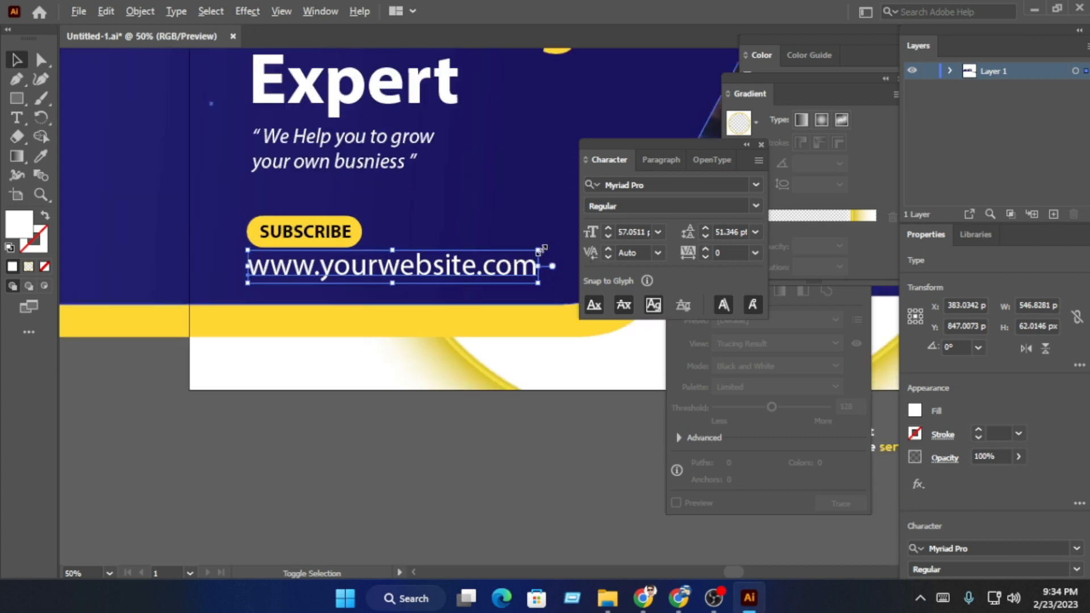
{"action": "left_click_drag", "start_coordinate": [542, 249], "coordinate": [427, 273]}
{"action": "left_click", "coordinate": [387, 431]}
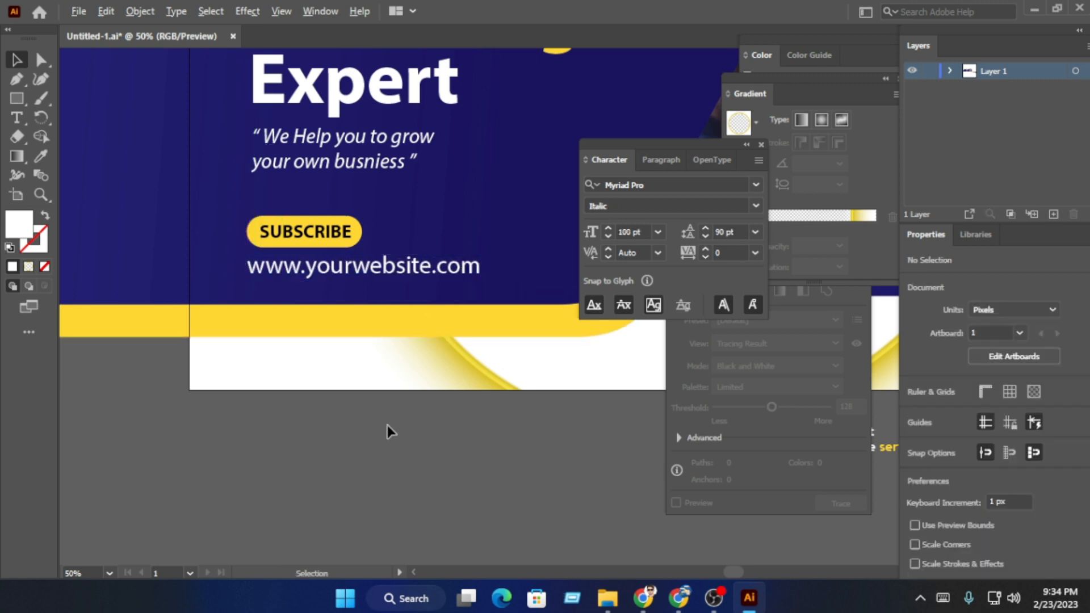
Nudge the headline, quote, SUBSCRIBE button and website text together up about 2 px.
{"action": "scroll", "coordinate": [387, 432], "scroll_direction": "down", "scroll_amount": 3}
{"action": "left_click", "coordinate": [392, 375]}
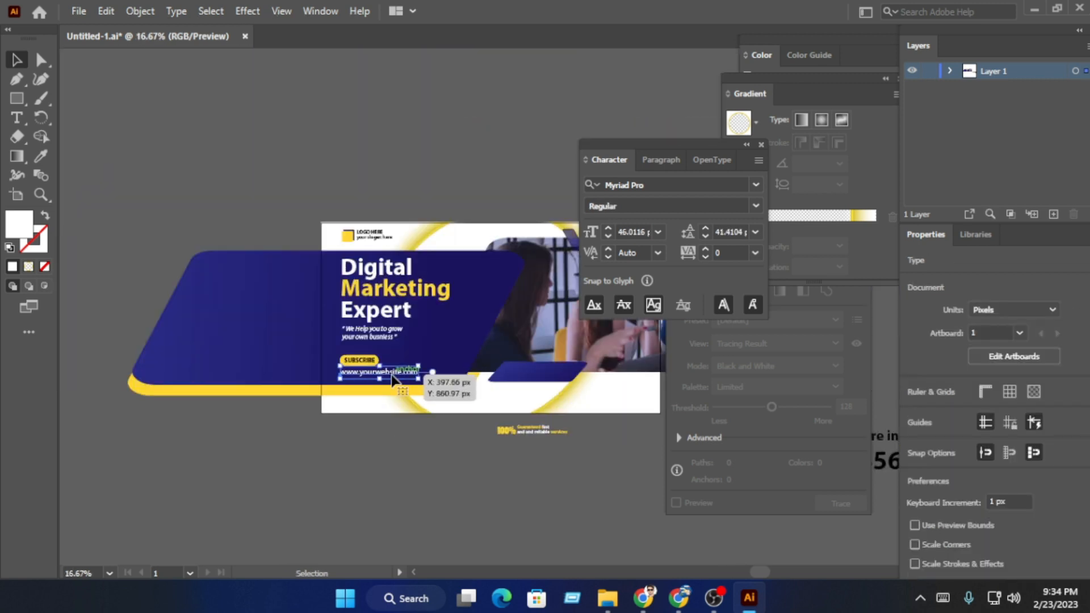
{"action": "scroll", "coordinate": [392, 374], "scroll_direction": "up", "scroll_amount": 3}
{"action": "left_click_drag", "start_coordinate": [474, 354], "coordinate": [404, 370]}
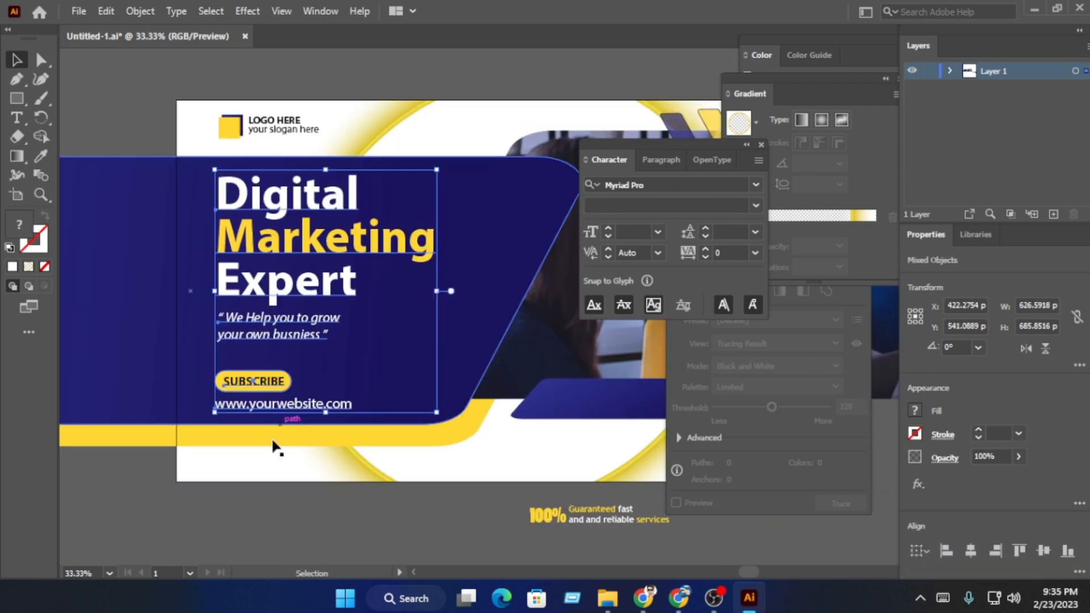
{"action": "key", "text": "Up"}
{"action": "key", "text": "Up"}
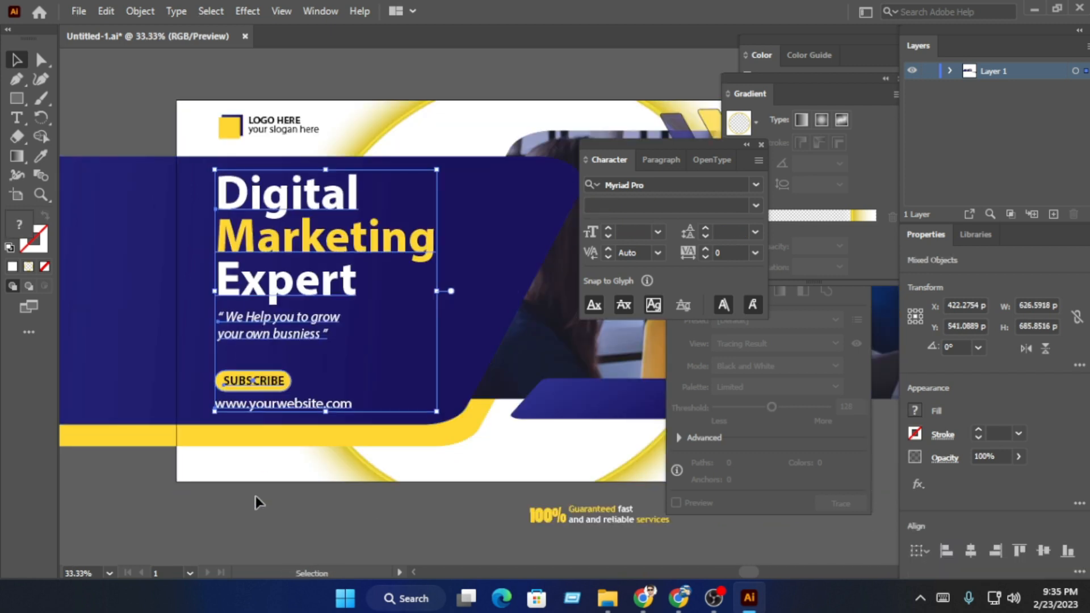
{"action": "key", "text": "Down"}
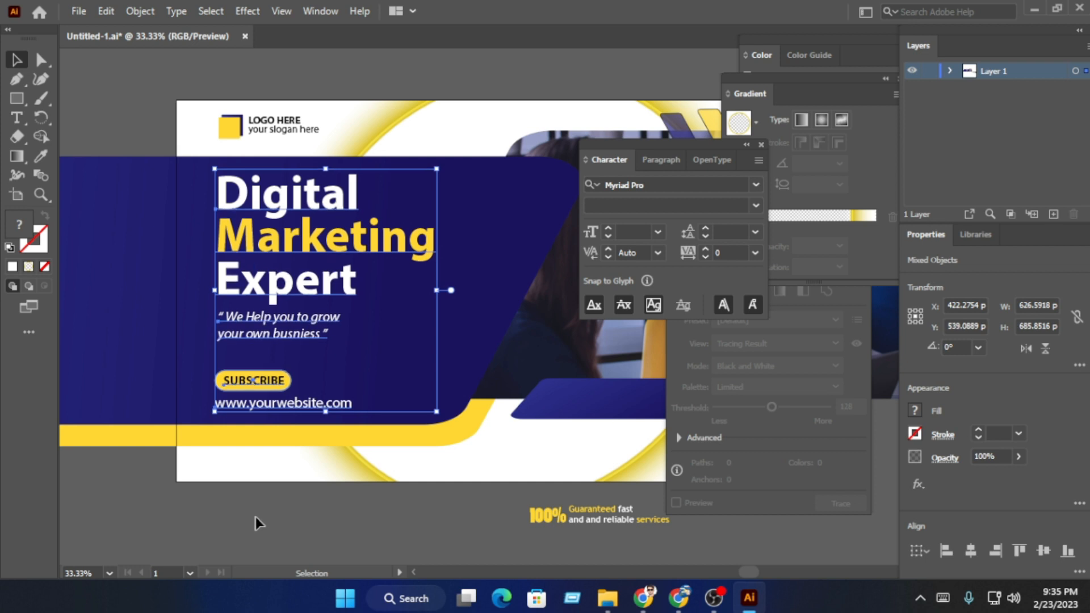
{"action": "left_click", "coordinate": [256, 518]}
Shift the photo inside its parallelogram clip about 130 px to the left.
{"action": "key", "text": "space"}
{"action": "left_click_drag", "start_coordinate": [475, 83], "coordinate": [307, 81]}
{"action": "scroll", "coordinate": [372, 114], "scroll_direction": "down", "scroll_amount": 2}
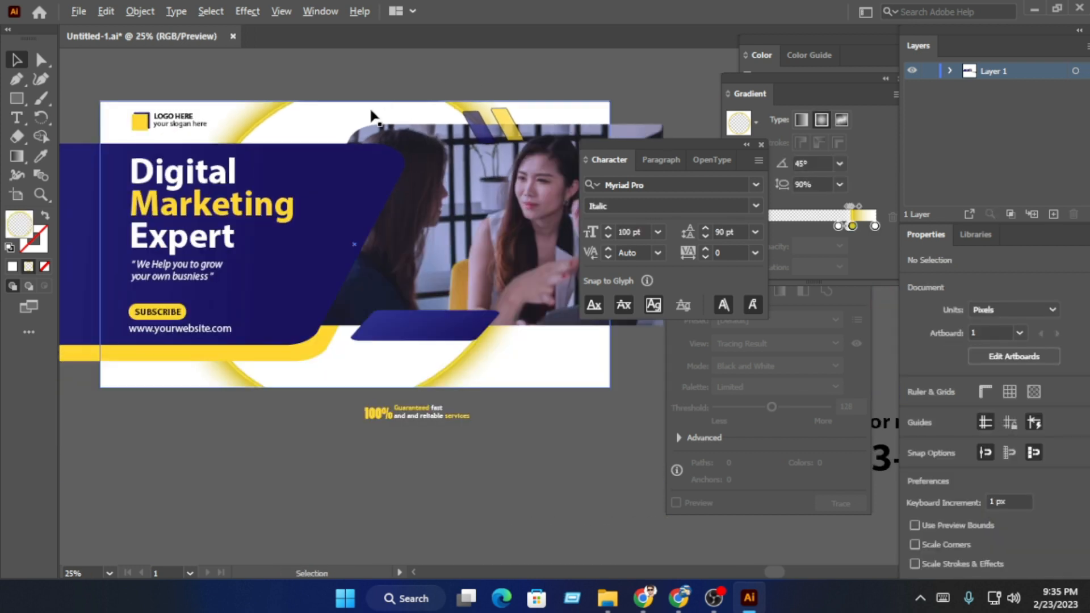
{"action": "left_click", "coordinate": [460, 181]}
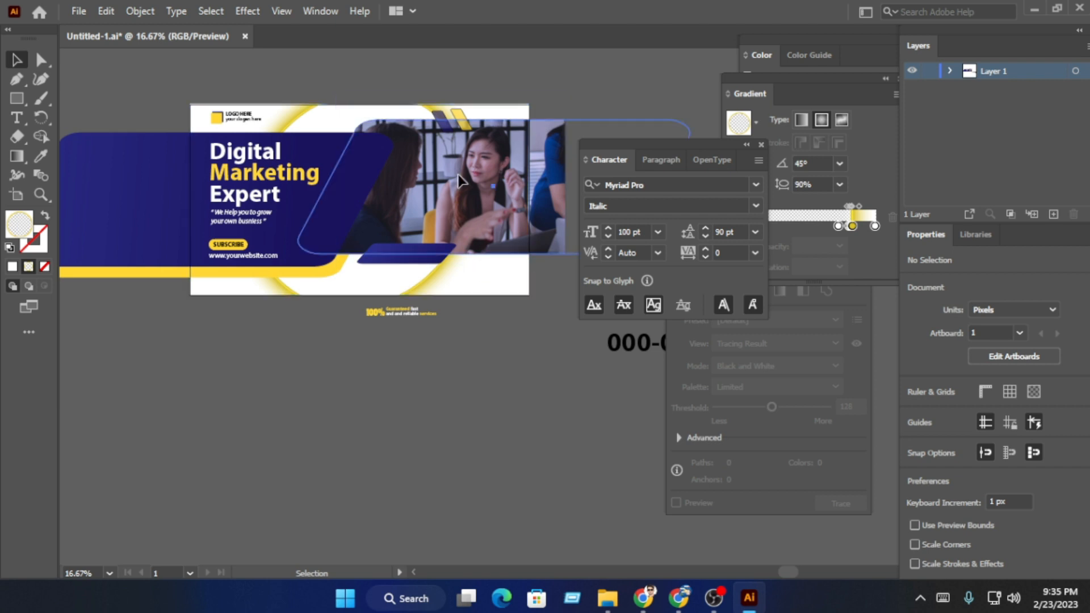
{"action": "scroll", "coordinate": [433, 173], "scroll_direction": "up", "scroll_amount": 1}
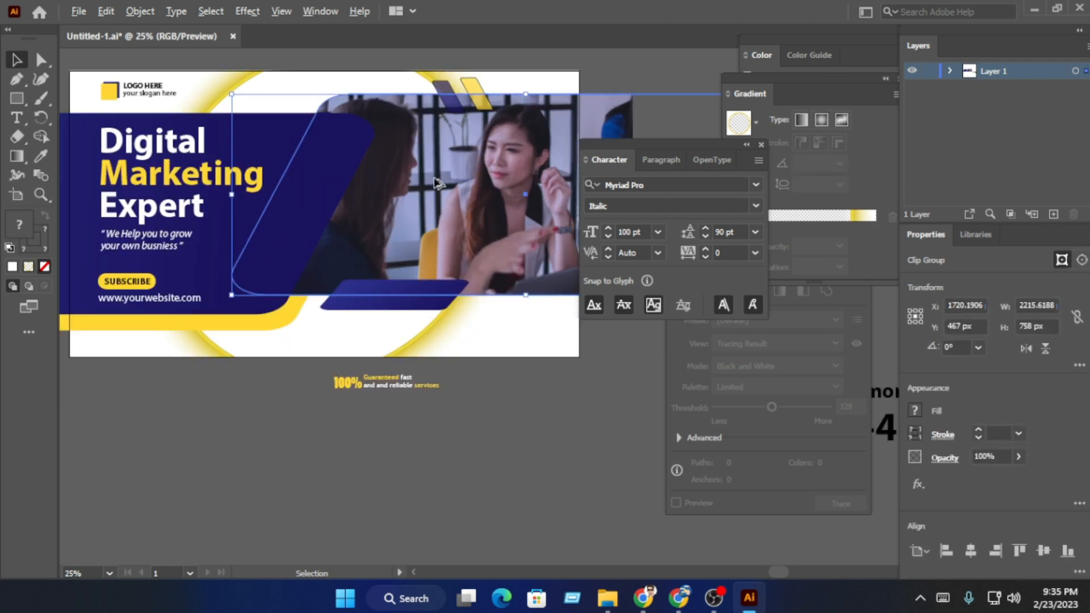
{"action": "scroll", "coordinate": [437, 181], "scroll_direction": "down", "scroll_amount": 1}
{"action": "left_click_drag", "start_coordinate": [421, 365], "coordinate": [300, 376]}
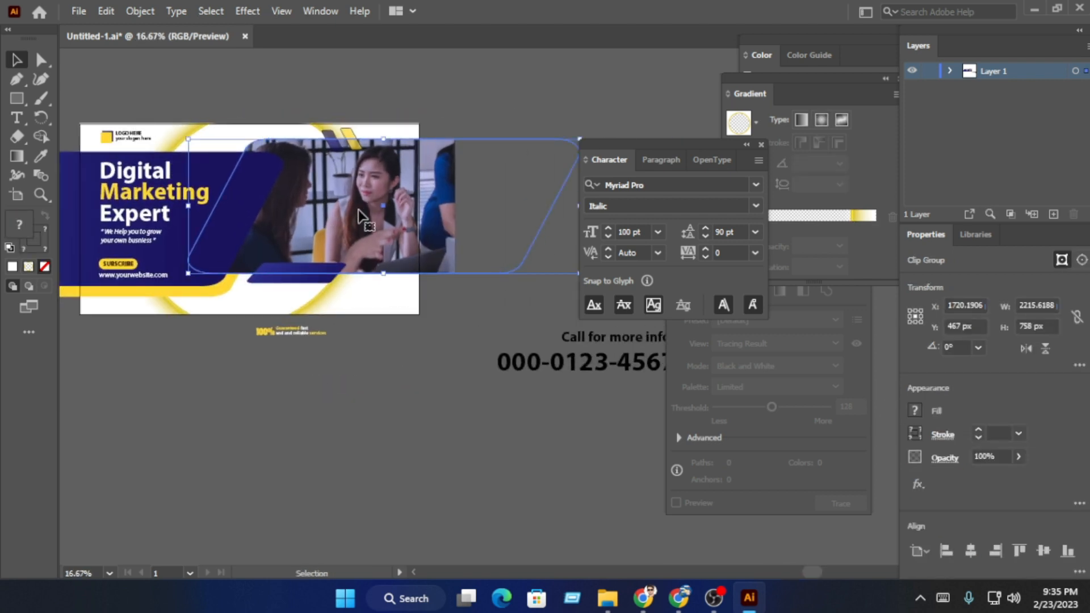
{"action": "double_click", "coordinate": [358, 210]}
{"action": "left_click_drag", "start_coordinate": [358, 212], "coordinate": [334, 212]}
{"action": "double_click", "coordinate": [544, 158]}
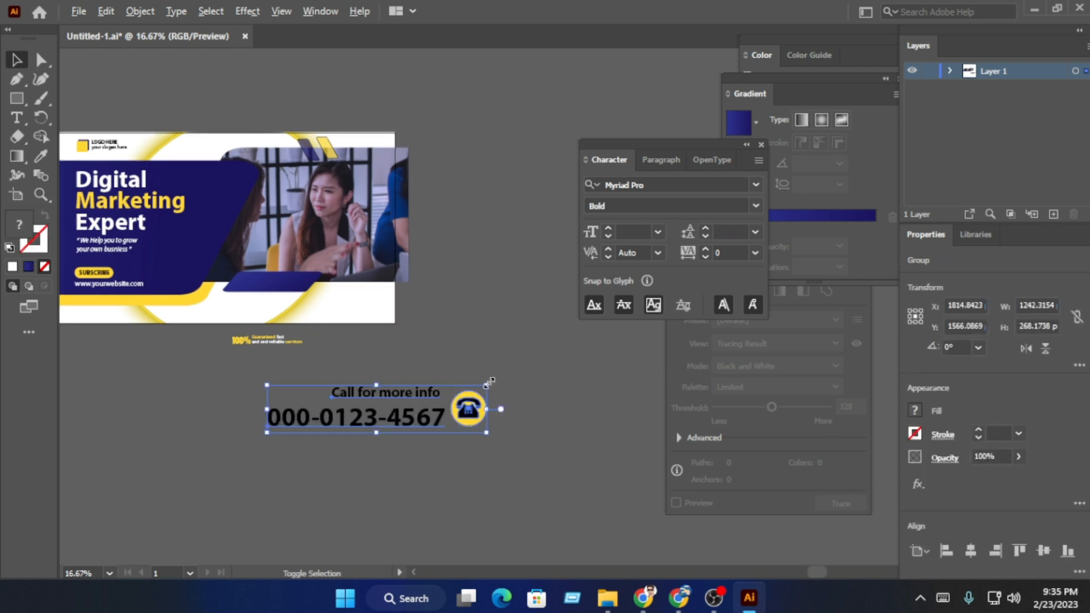
Scale the "Call for more info" group to about 279 by 60 px and place it in the banner's lower-right white area.
{"action": "left_click_drag", "start_coordinate": [492, 380], "coordinate": [429, 398]}
{"action": "scroll", "coordinate": [363, 360], "scroll_direction": "up", "scroll_amount": 3}
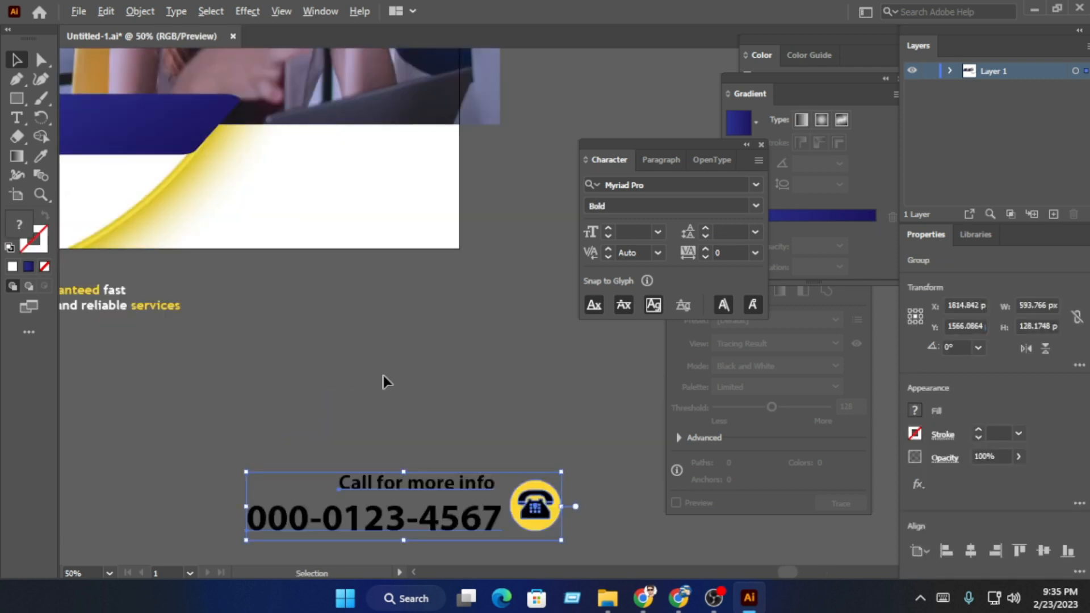
{"action": "left_click", "coordinate": [443, 356]}
{"action": "scroll", "coordinate": [443, 355], "scroll_direction": "down", "scroll_amount": 1}
{"action": "left_click_drag", "start_coordinate": [506, 454], "coordinate": [426, 247]}
{"action": "scroll", "coordinate": [486, 285], "scroll_direction": "up", "scroll_amount": 1}
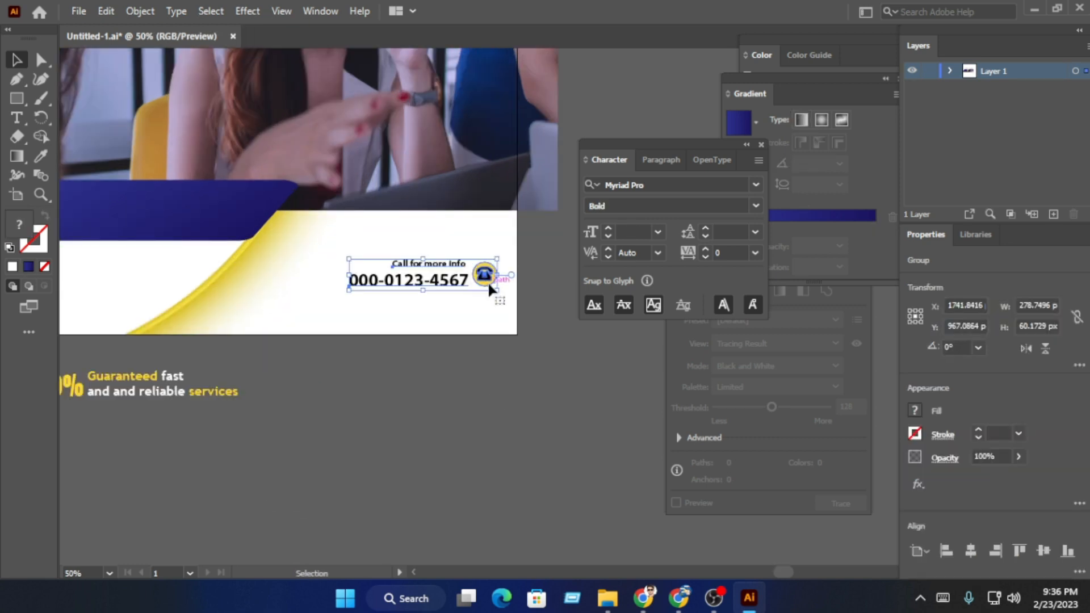